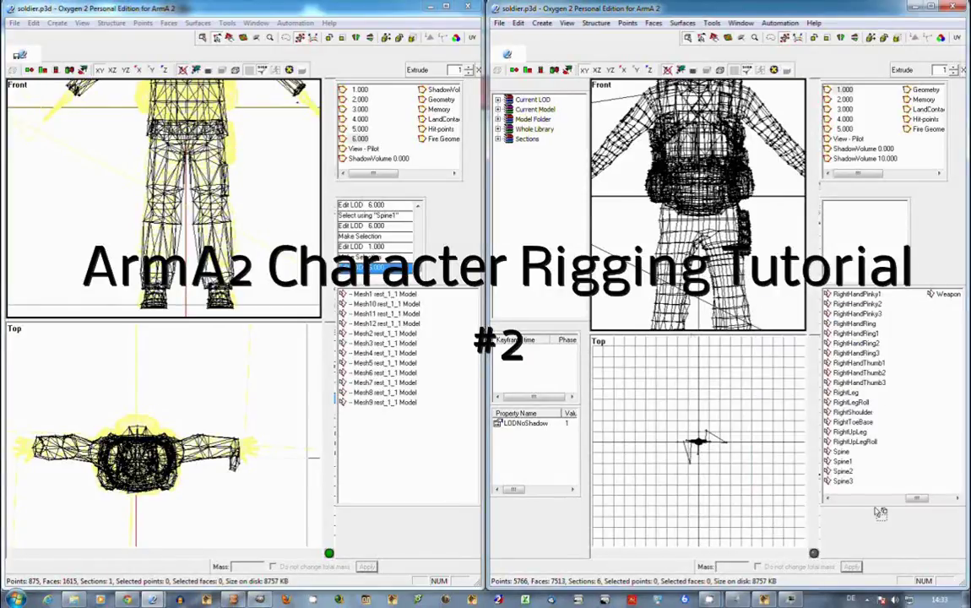
Step: Examine which points the Spine to Spine3 and Pelvis selections cover on the rigged reference soldier, and clear the selection
left_click(841, 452)
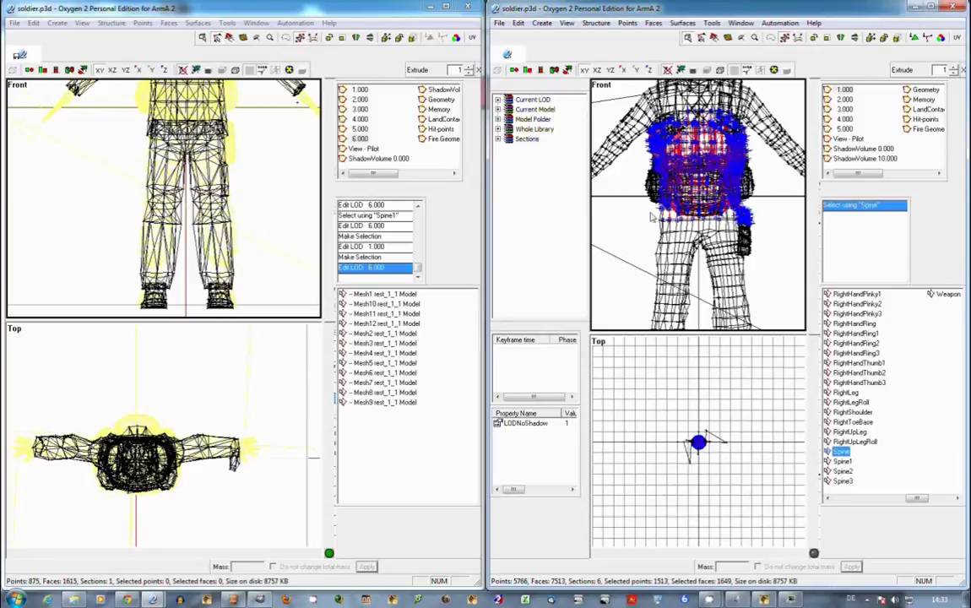
left_click(842, 481, "shift")
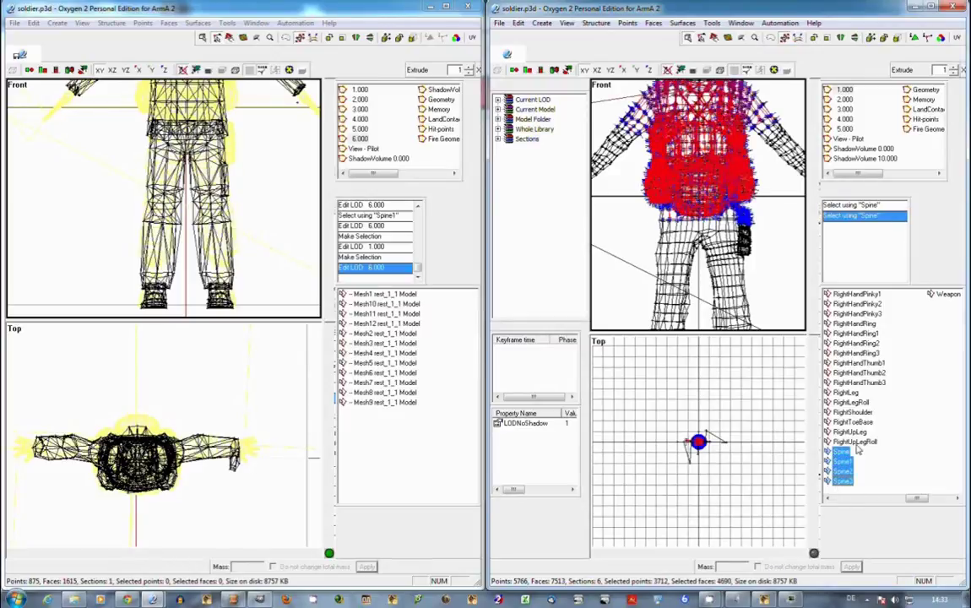
scroll(679, 260, "down", 2)
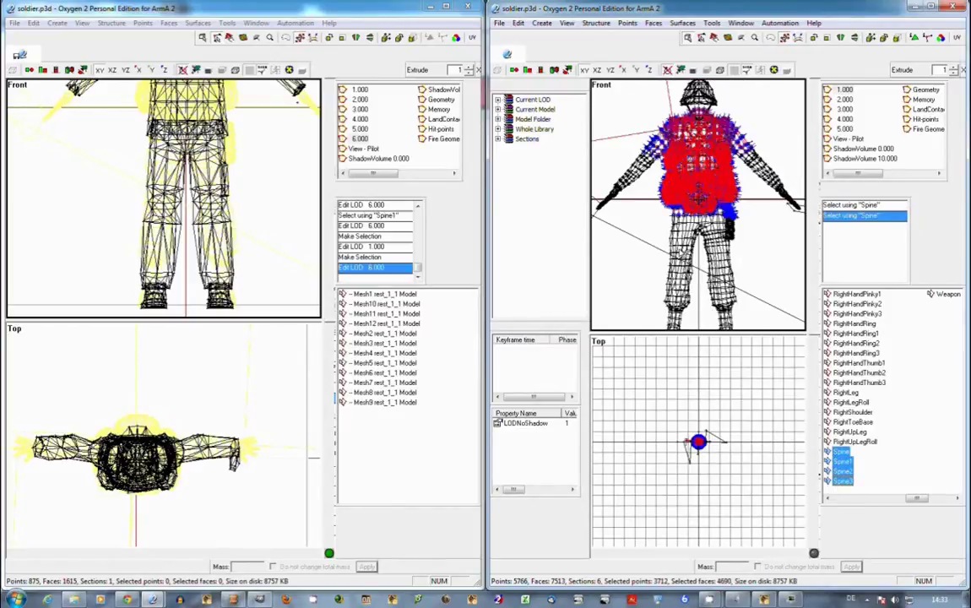
left_click_drag(918, 501, 874, 502)
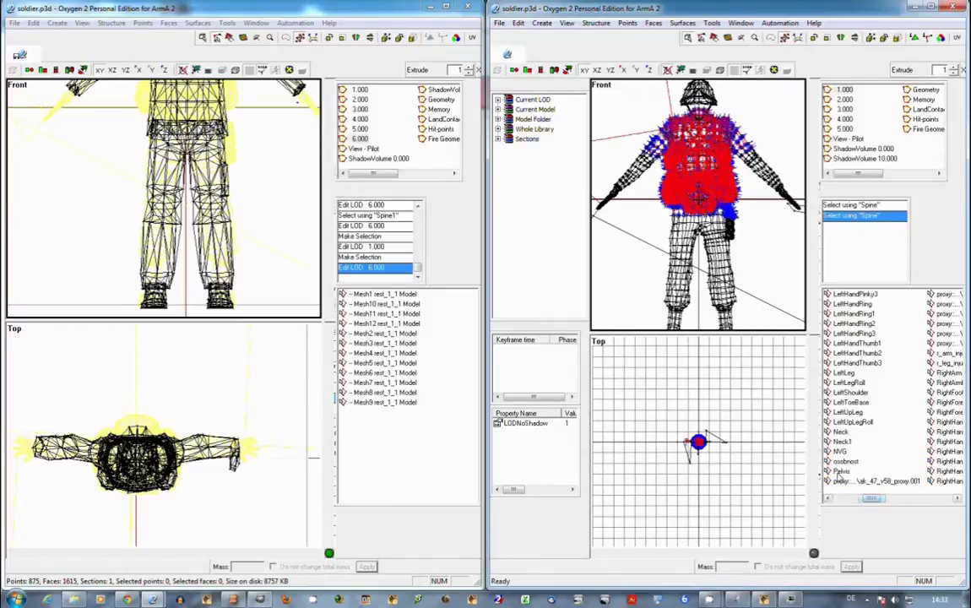
left_click(842, 472, "ctrl")
scroll(720, 190, "up", 2)
left_click(720, 193, "ctrl")
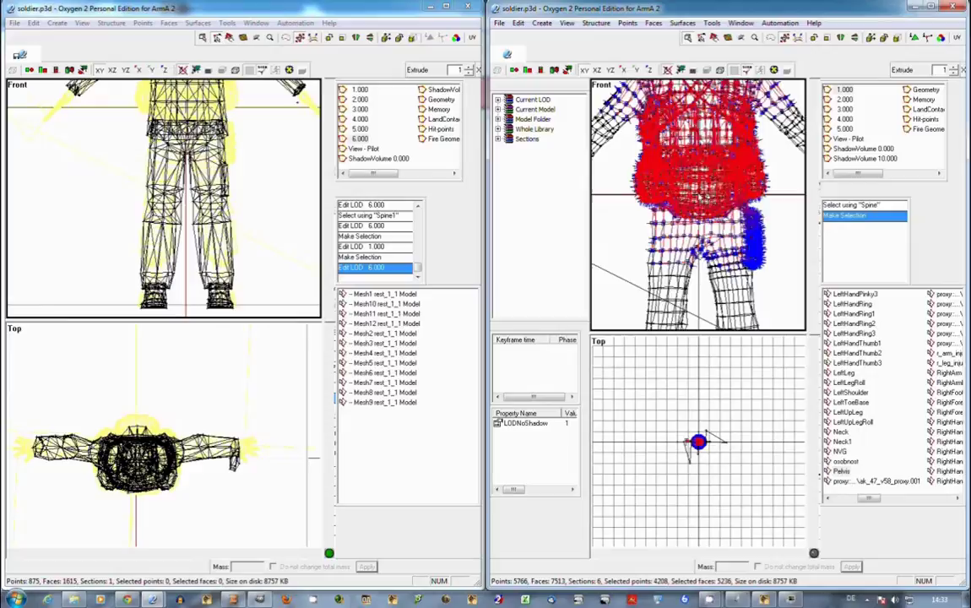
scroll(688, 165, "down", 2)
left_click(764, 266)
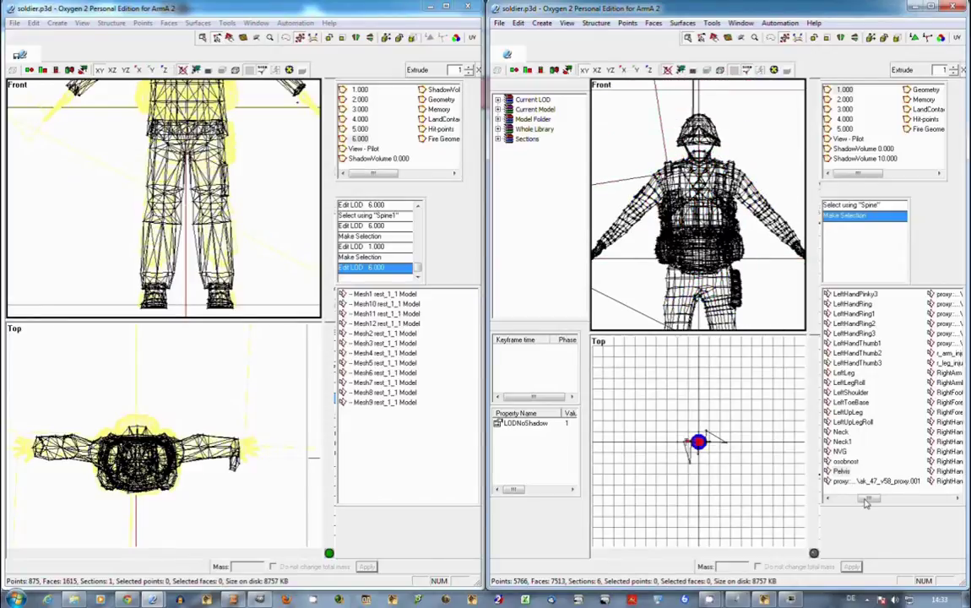
Step: Show the reference soldier's Spine selection and inspect how its weights spread over the torso
left_click_drag(865, 501, 917, 502)
left_click(842, 452)
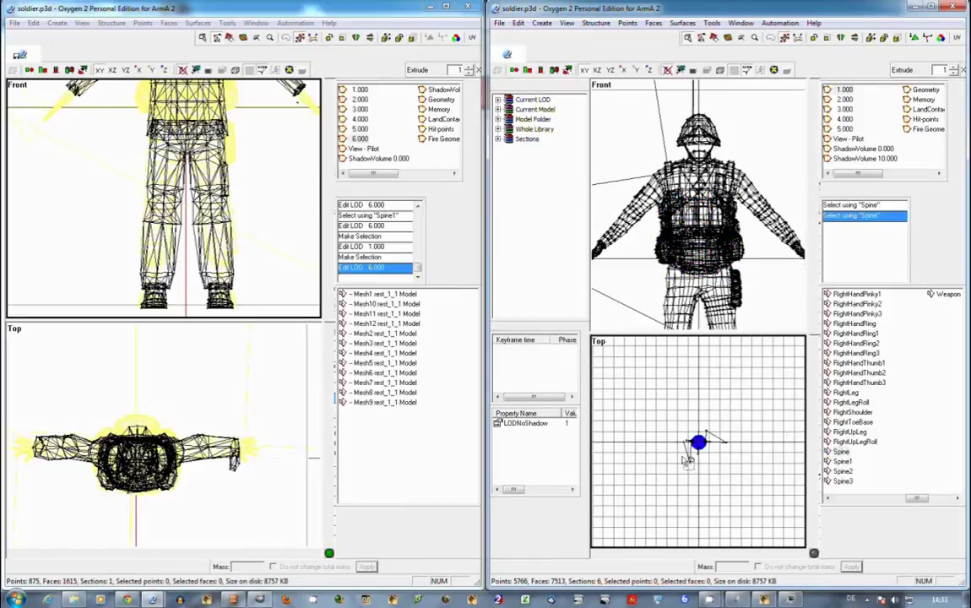
scroll(718, 456, "up", 3)
left_click(842, 461)
left_click(842, 452)
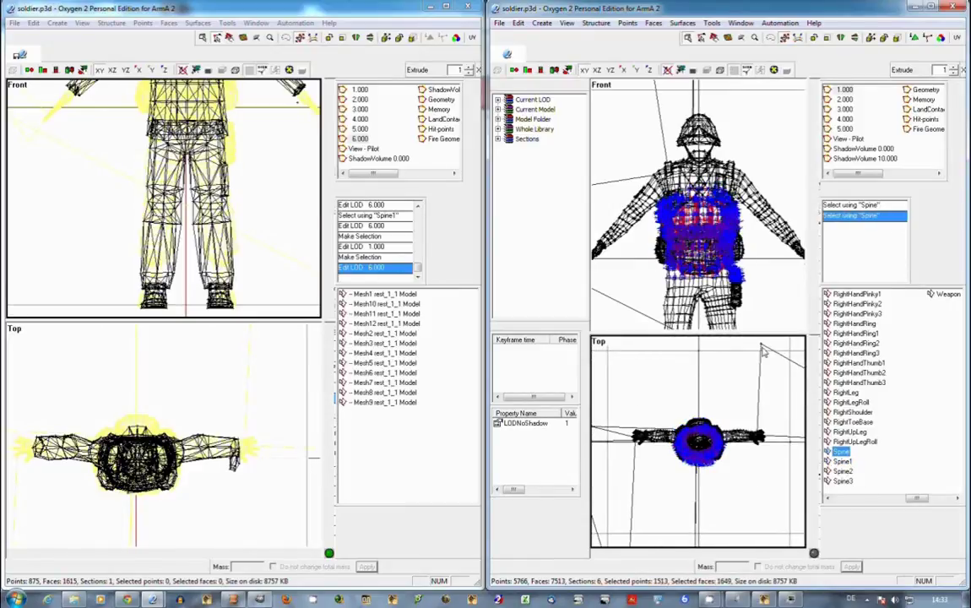
scroll(601, 202, "up", 4)
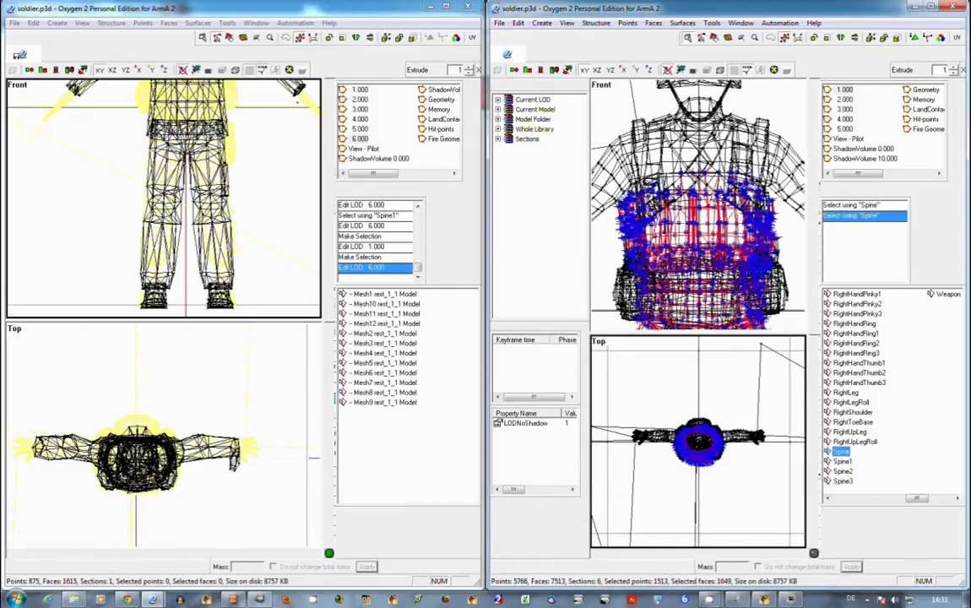
scroll(645, 179, "down", 2)
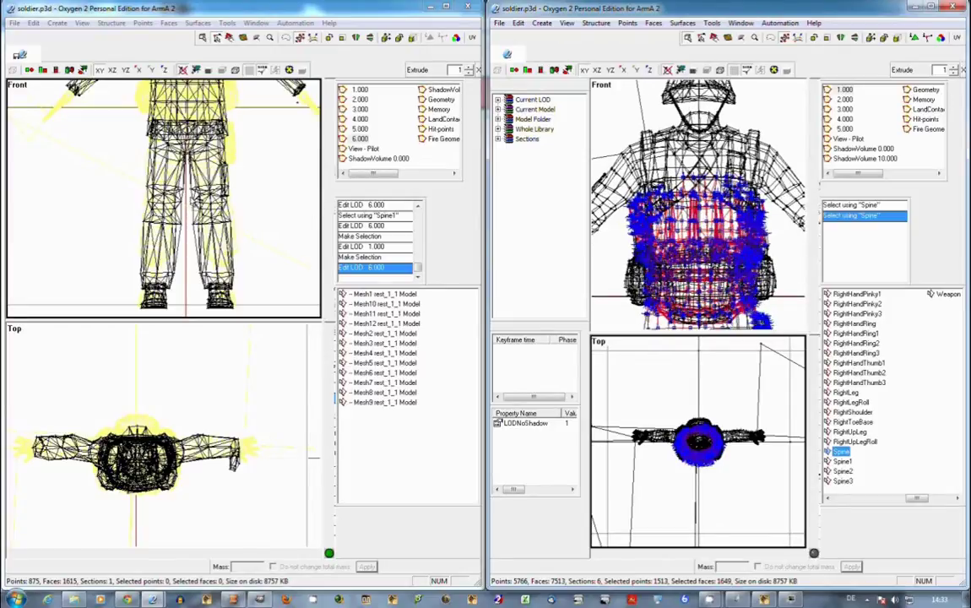
Step: Select the lower torso points from the chest down through the belt on the unrigged soldier in the front view
left_click(193, 201)
middle_click_drag(195, 88, 197, 193)
scroll(196, 202, "up", 4)
left_click(841, 452)
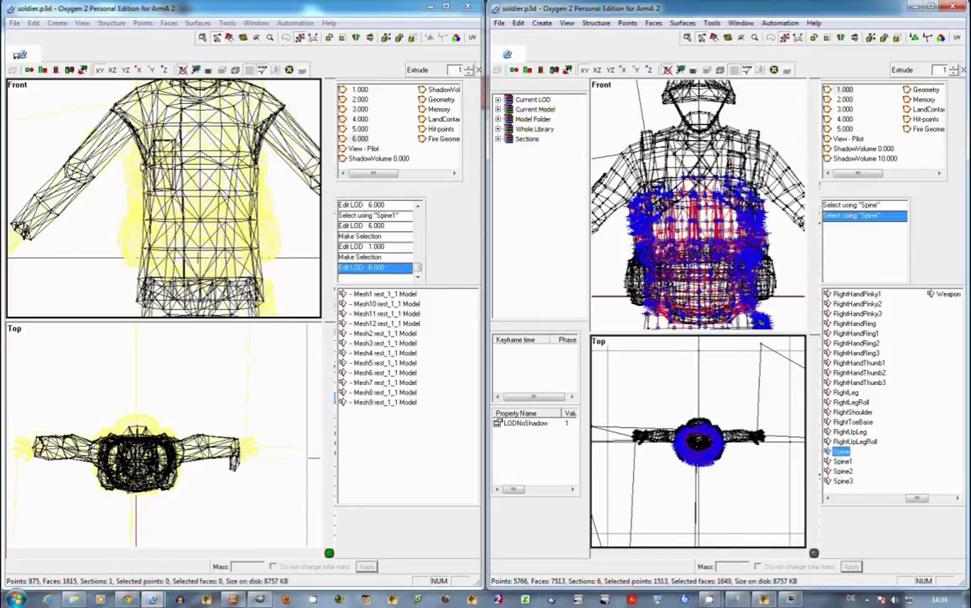
left_click_drag(134, 166, 253, 295)
scroll(225, 219, "down", 9)
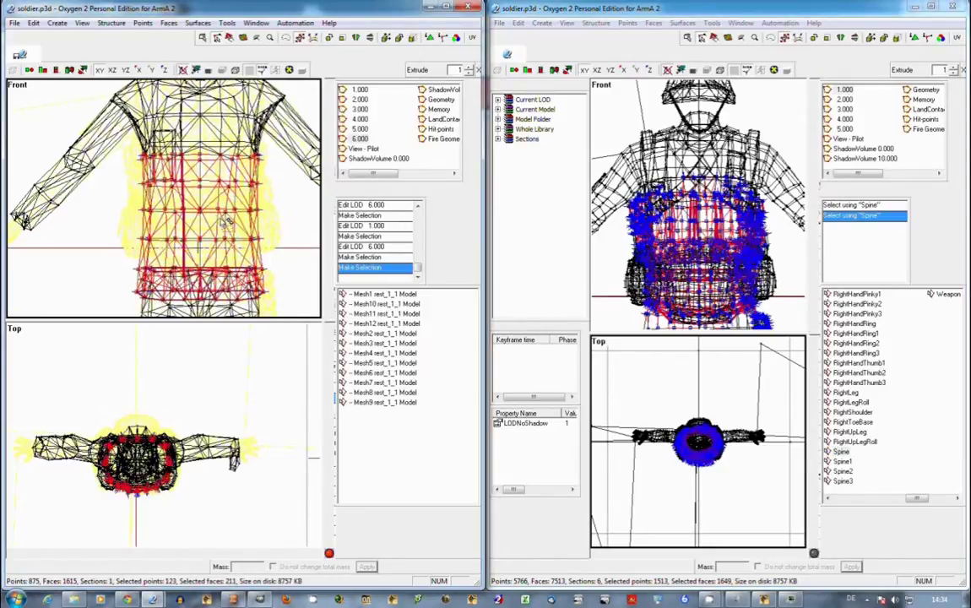
Step: Redisplay the Spine selection on the reference soldier and compare its extent around the waist with the new torso selection
left_click(662, 224)
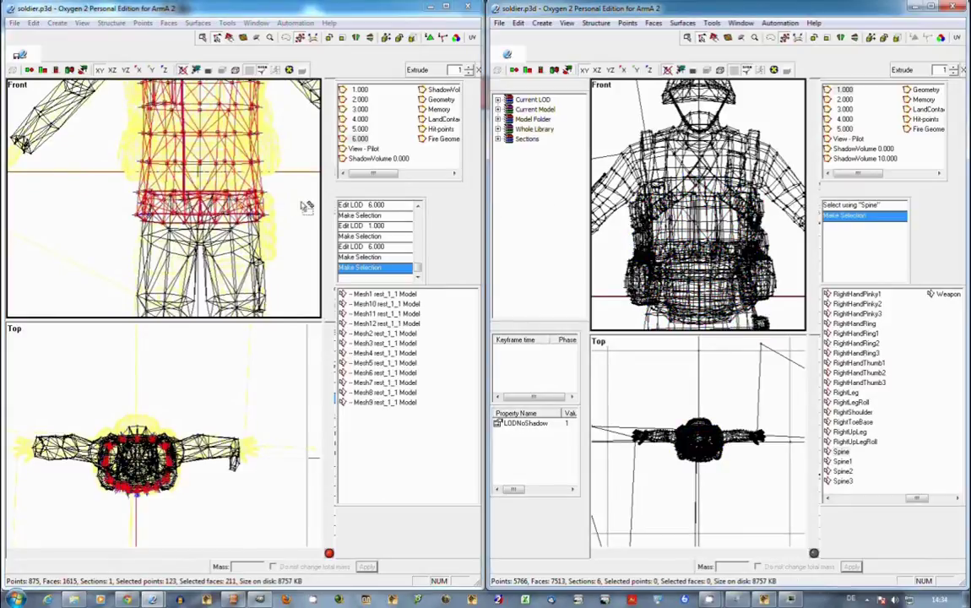
left_click(842, 461)
left_click(842, 452)
left_click(279, 168)
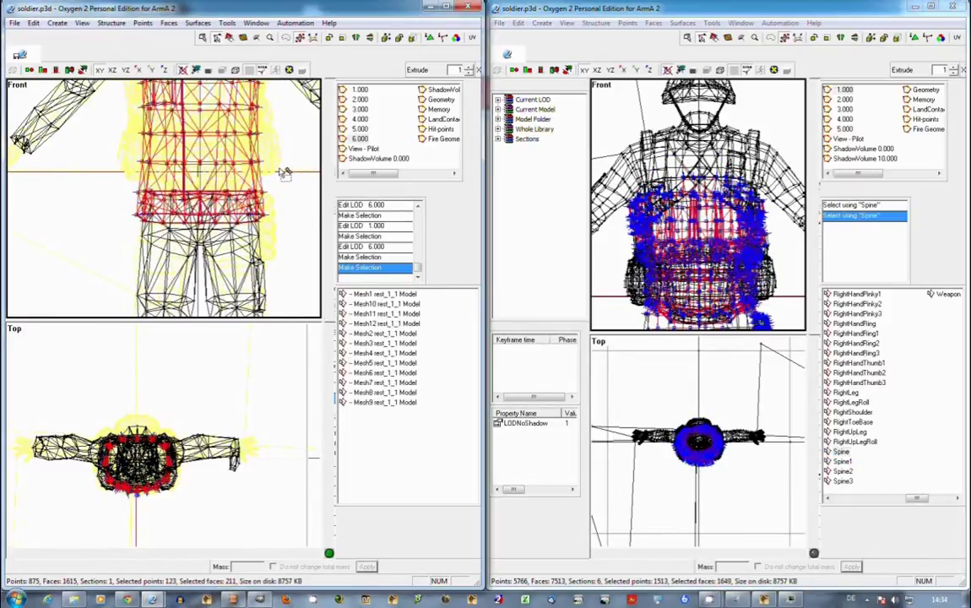
scroll(286, 194, "down", 2)
scroll(285, 196, "down", 1)
left_click(596, 183)
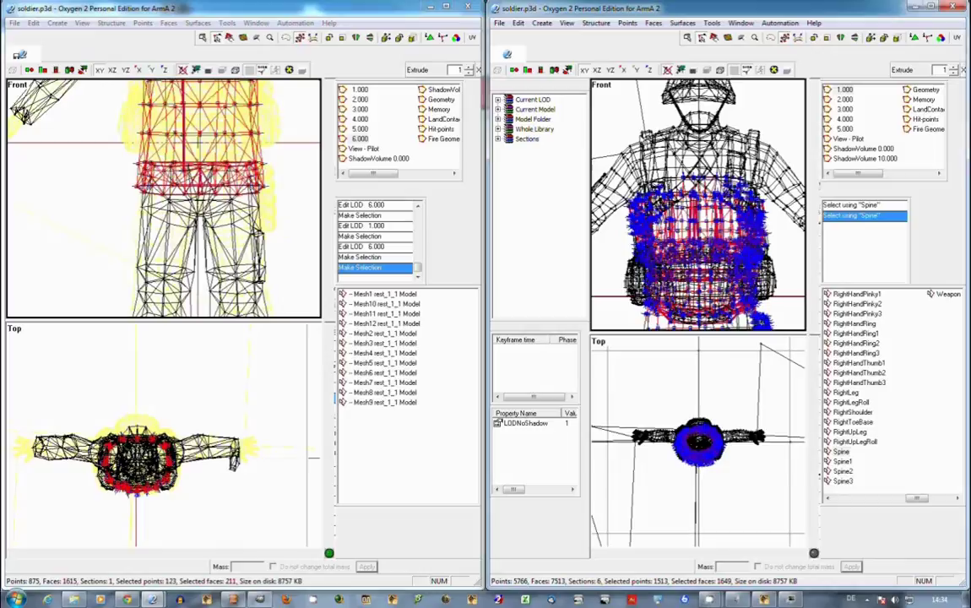
scroll(613, 173, "down", 2)
scroll(616, 177, "down", 1)
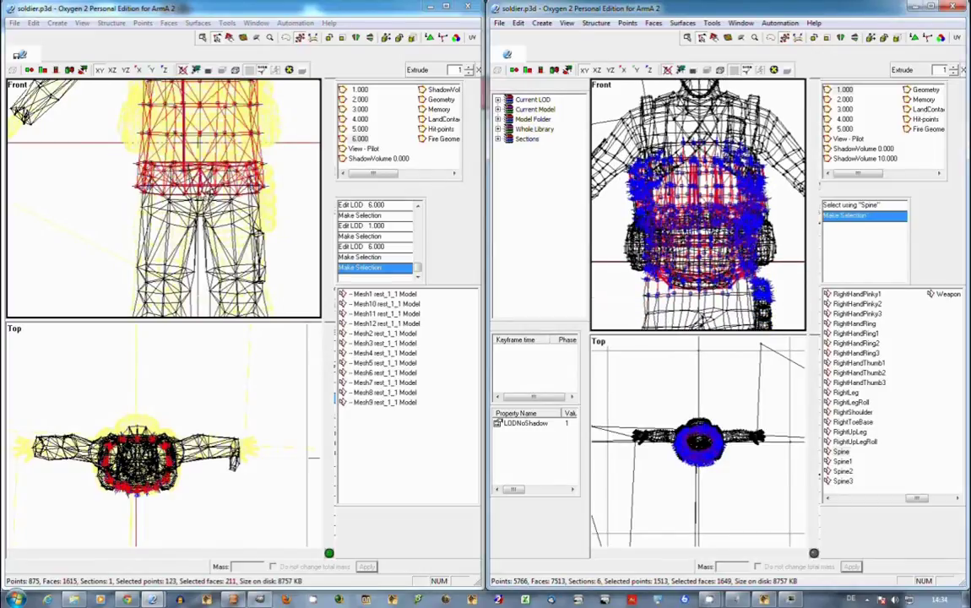
Step: Save the selected torso points of the unrigged soldier as a new named selection called Spine
left_click(273, 182)
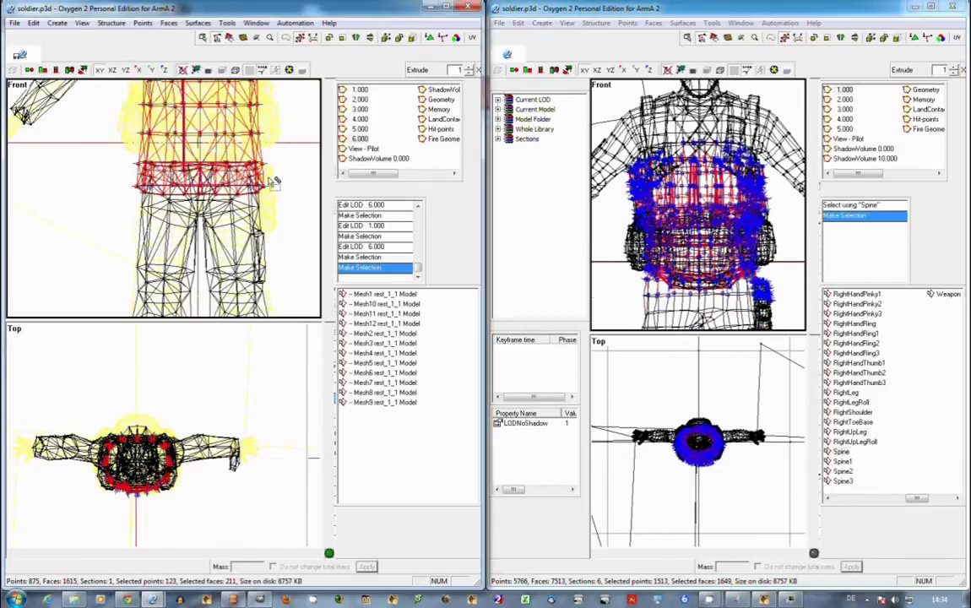
scroll(205, 199, "up", 1)
left_click_drag(103, 222, 282, 267)
scroll(271, 253, "down", 3)
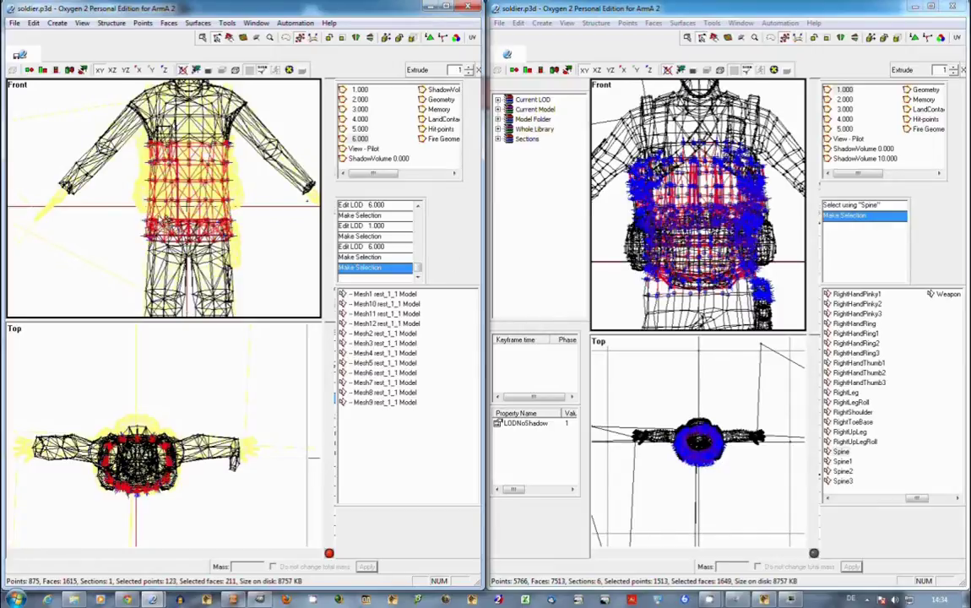
right_click(377, 438)
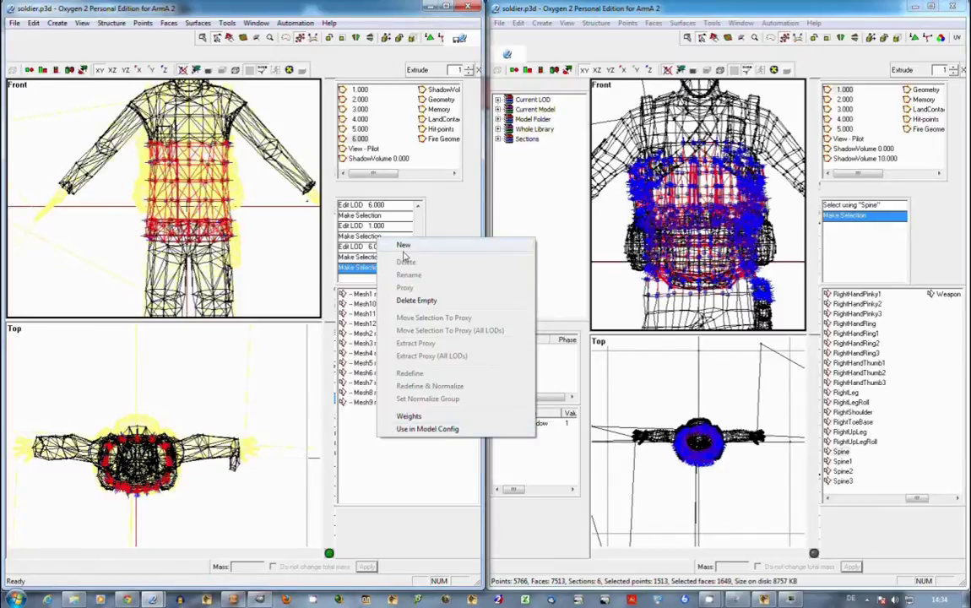
left_click(404, 246)
type("S")
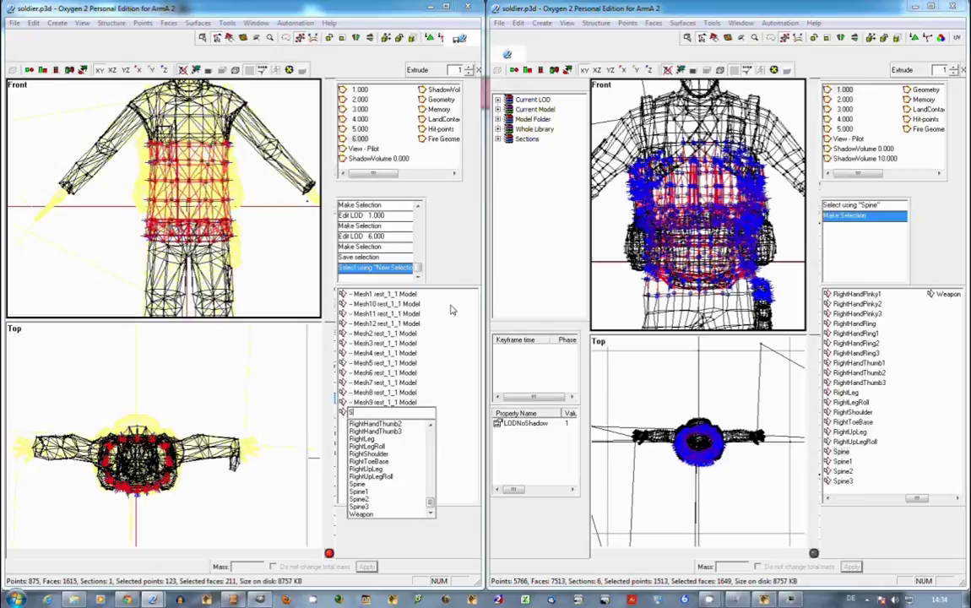
type("pine")
key("Return")
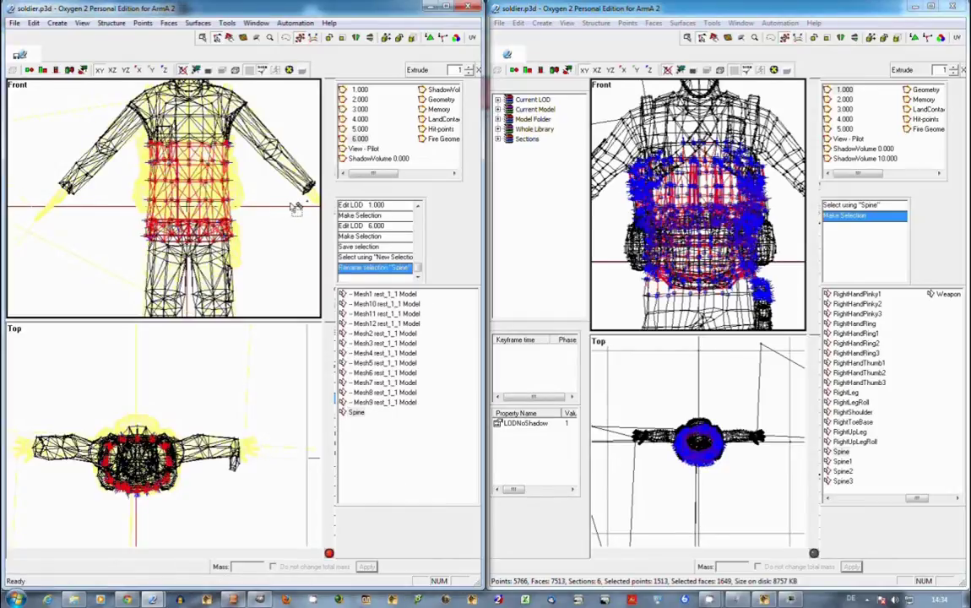
Step: Open the selection weight painter, choose a low bluish weight and paint along the upper chest edge of the torso selection
scroll(271, 229, "up", 3)
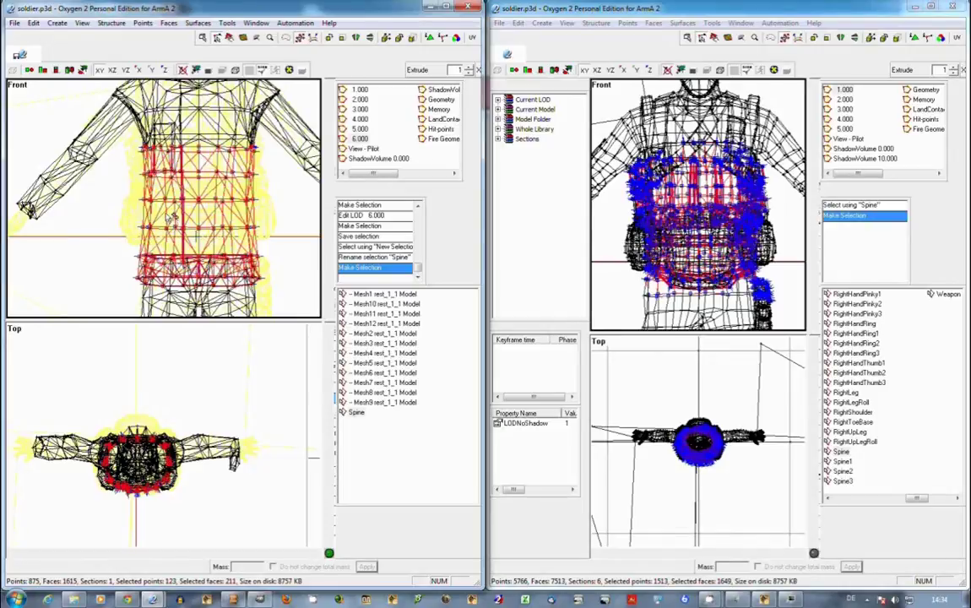
key("shift+c")
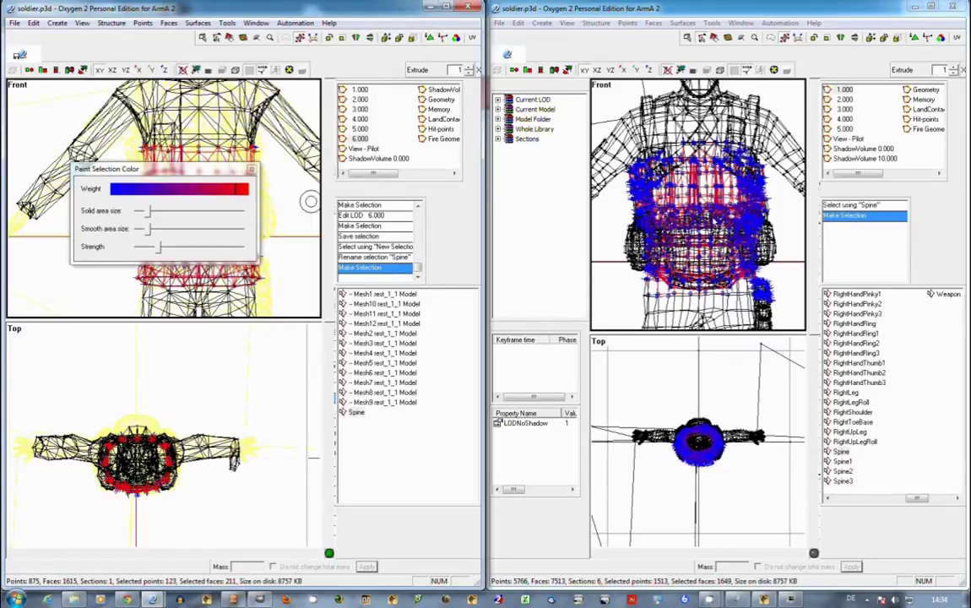
left_click(178, 191)
mouse_move(195, 175)
left_mouse_down()
mouse_move(148, 177)
mouse_move(46, 230)
mouse_move(221, 228)
mouse_move(210, 378)
left_mouse_up()
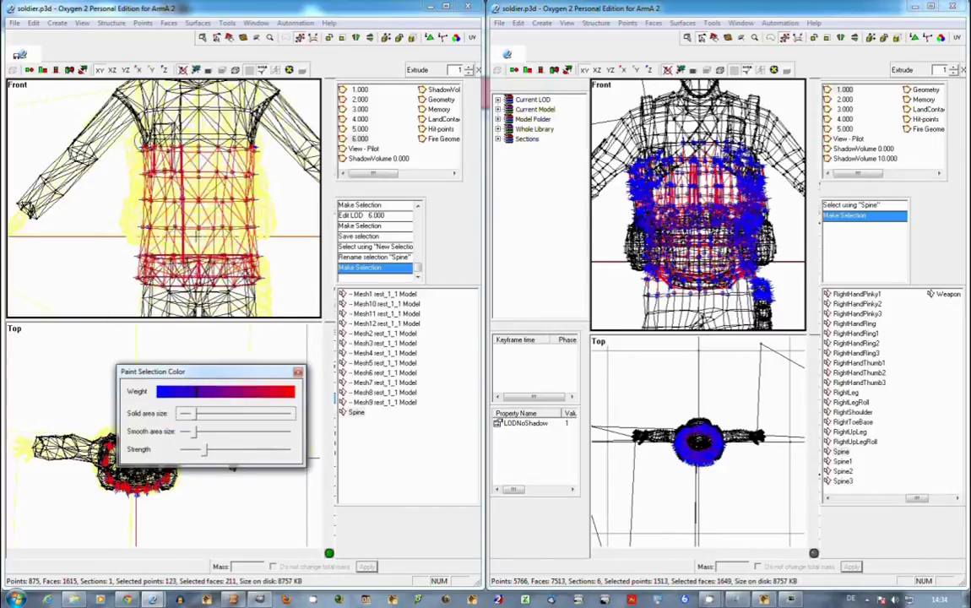
left_click(147, 142)
left_click_drag(147, 145, 249, 151)
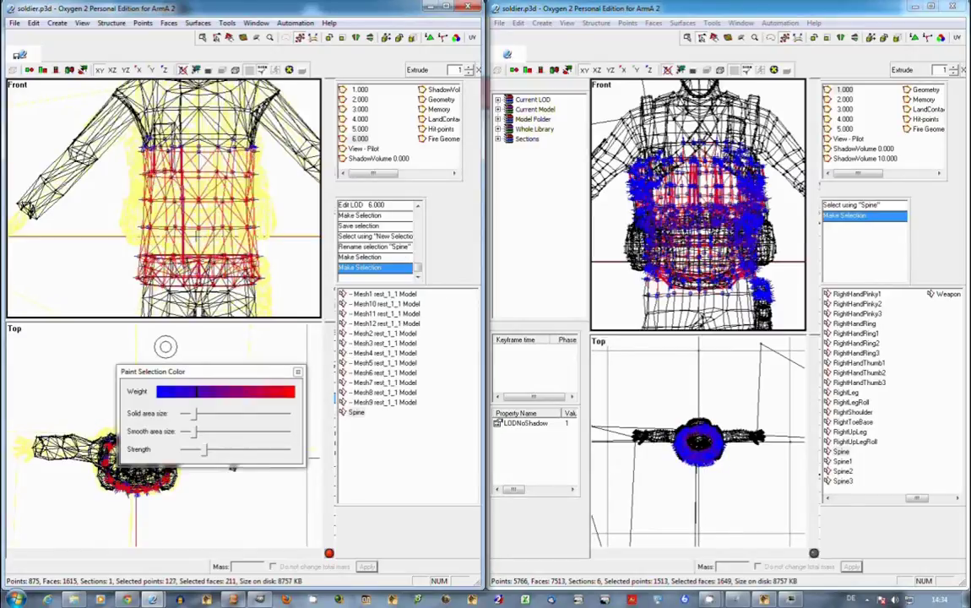
Step: Lower the paint weight further towards blue and paint across the belt area at the base of the torso selection
left_click(180, 392)
left_click(134, 252)
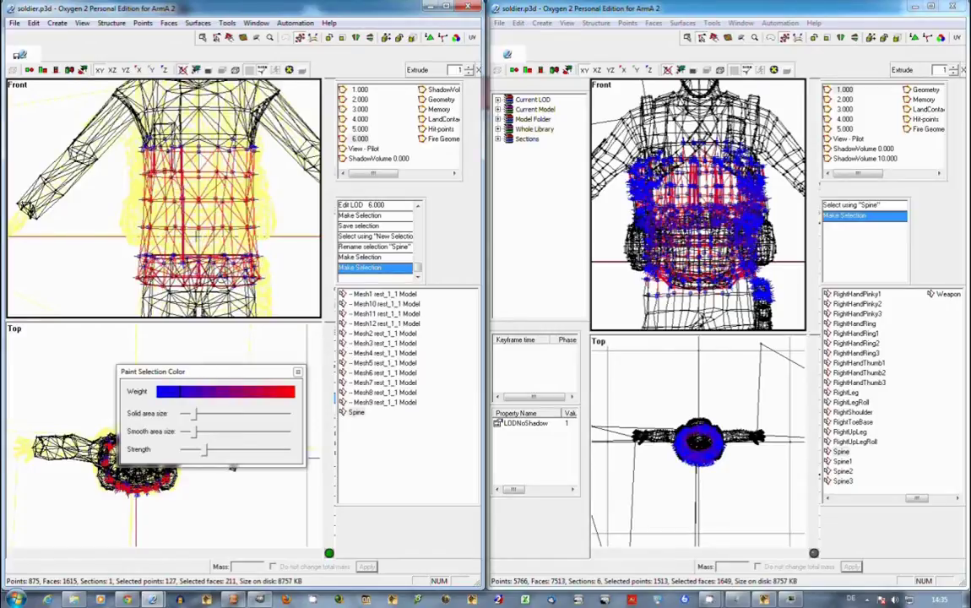
mouse_move(200, 249)
left_mouse_down()
mouse_move(133, 249)
mouse_move(226, 246)
left_mouse_up()
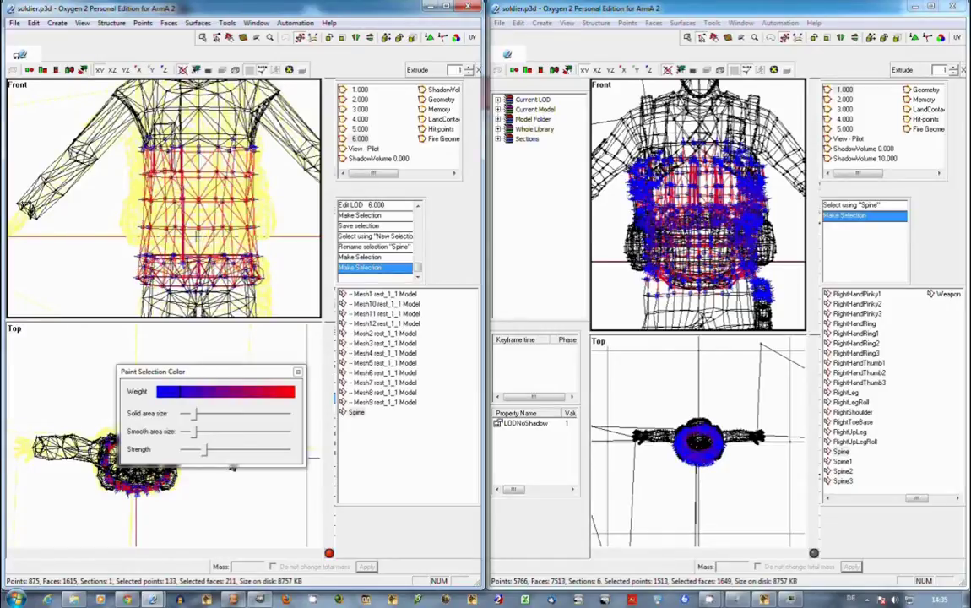
Step: Raise the paint weight towards the middle of the colour range and paint the point rows between chest and belt
left_click(202, 393)
left_click(213, 393)
left_click(144, 226)
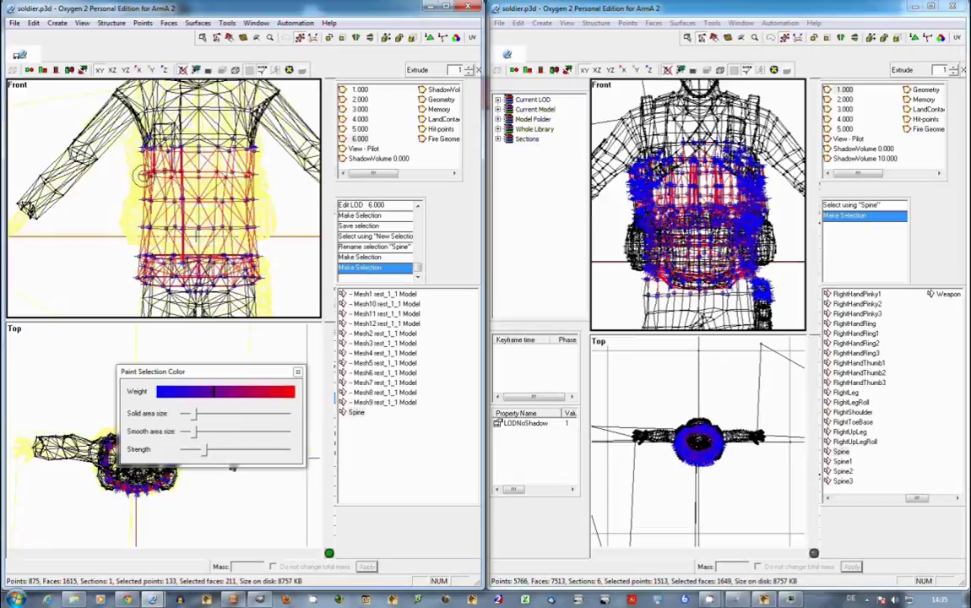
left_click(224, 369)
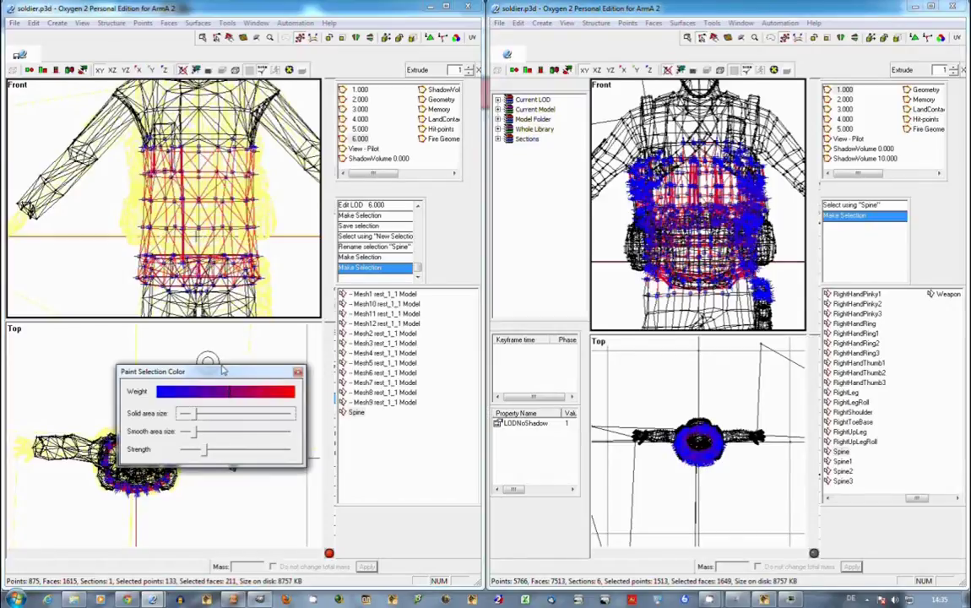
left_click(135, 200)
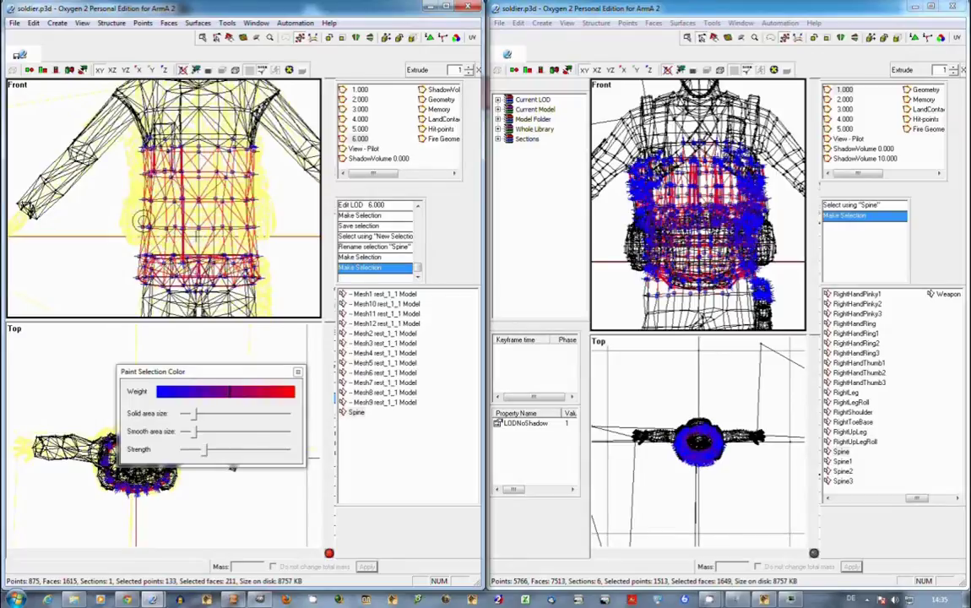
Step: Redefine the Spine selection with the painted weights and close the weight painter
right_click(354, 411)
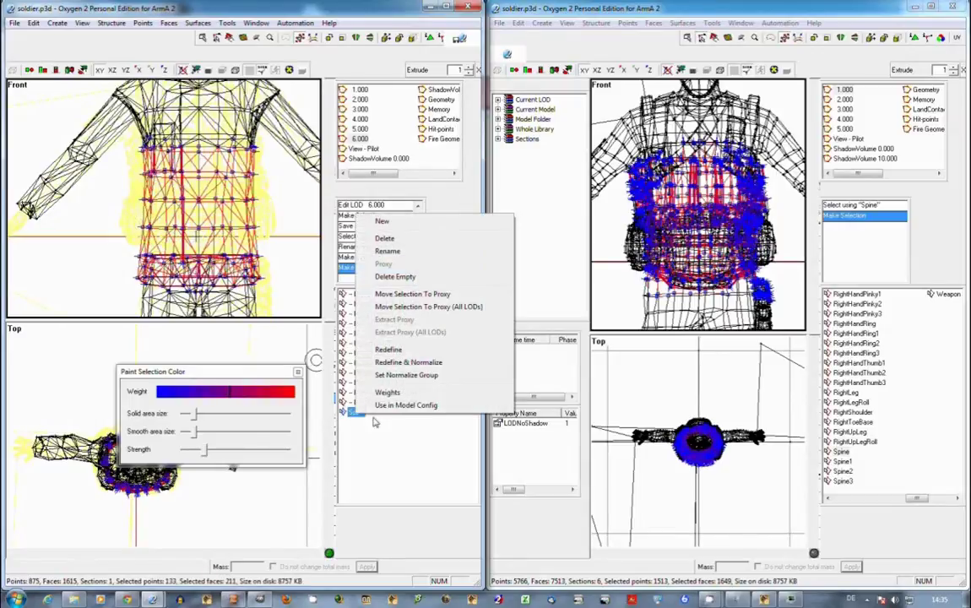
left_click(387, 349)
left_click(298, 372)
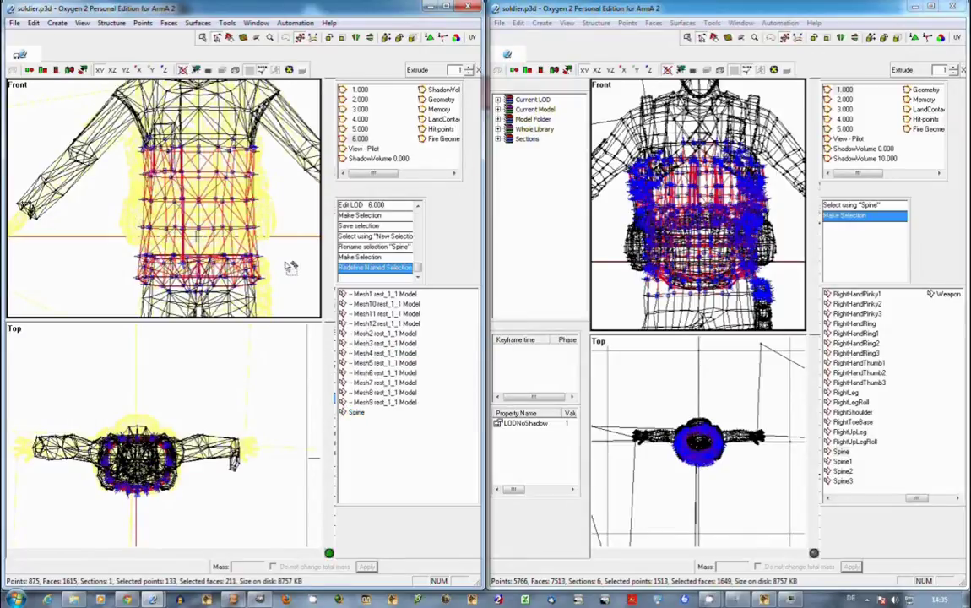
scroll(250, 237, "down", 3)
scroll(222, 202, "up", 2)
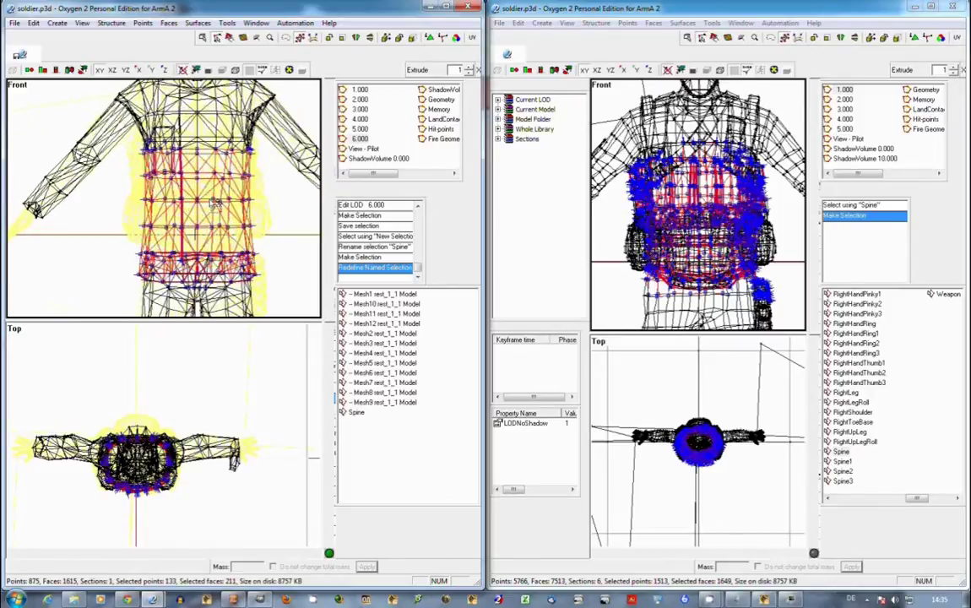
scroll(208, 197, "down", 2)
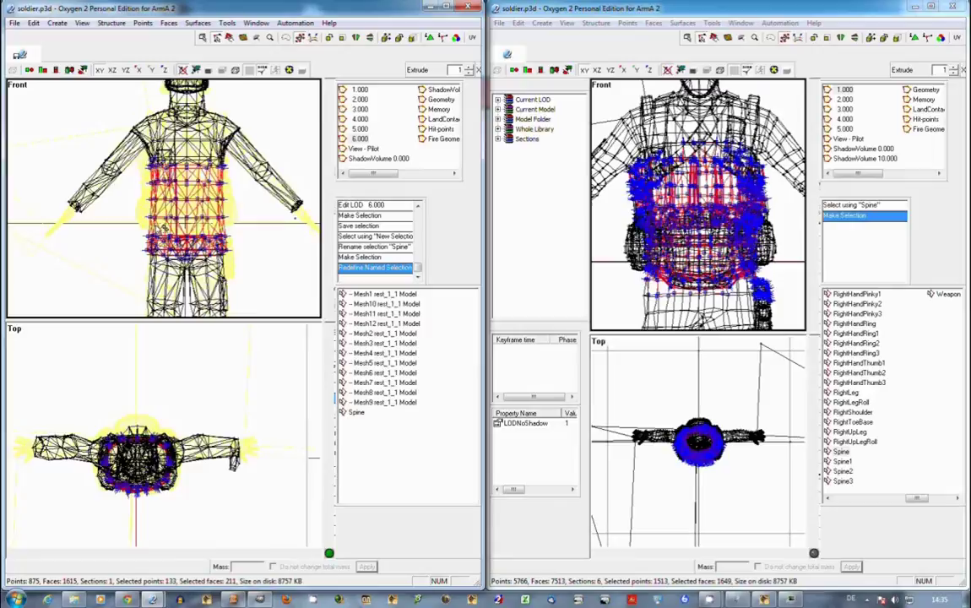
scroll(162, 228, "up", 1)
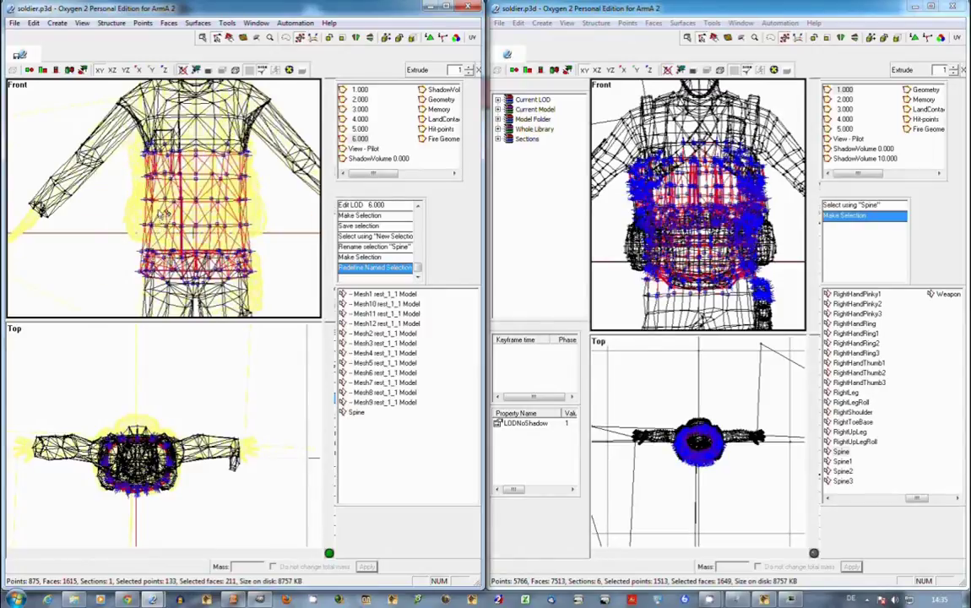
Step: Clear the Spine selection on the reference soldier so its whole equipped body can be inspected
scroll(194, 216, "down", 1)
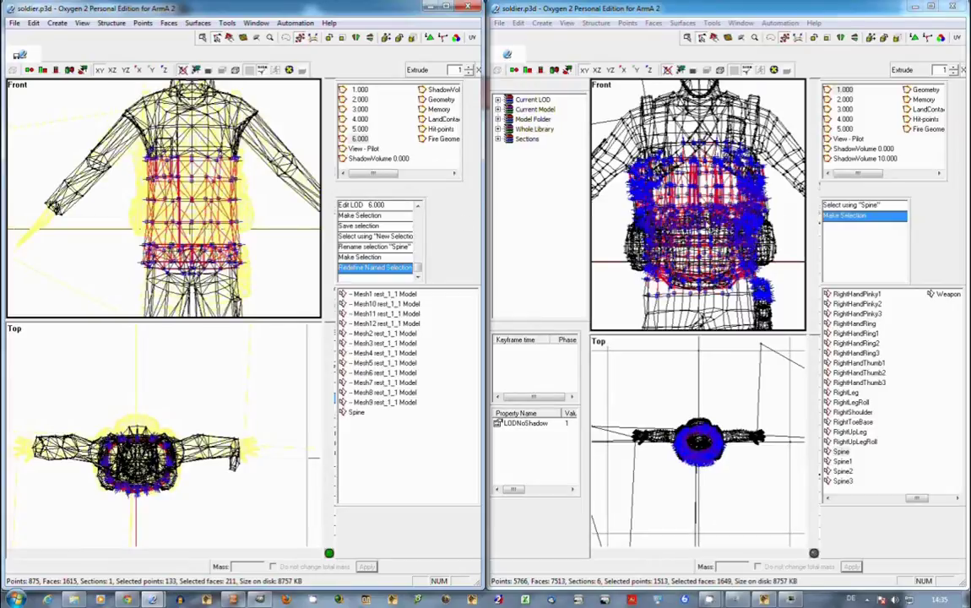
left_click(637, 204)
scroll(627, 206, "down", 2)
scroll(622, 207, "down", 1)
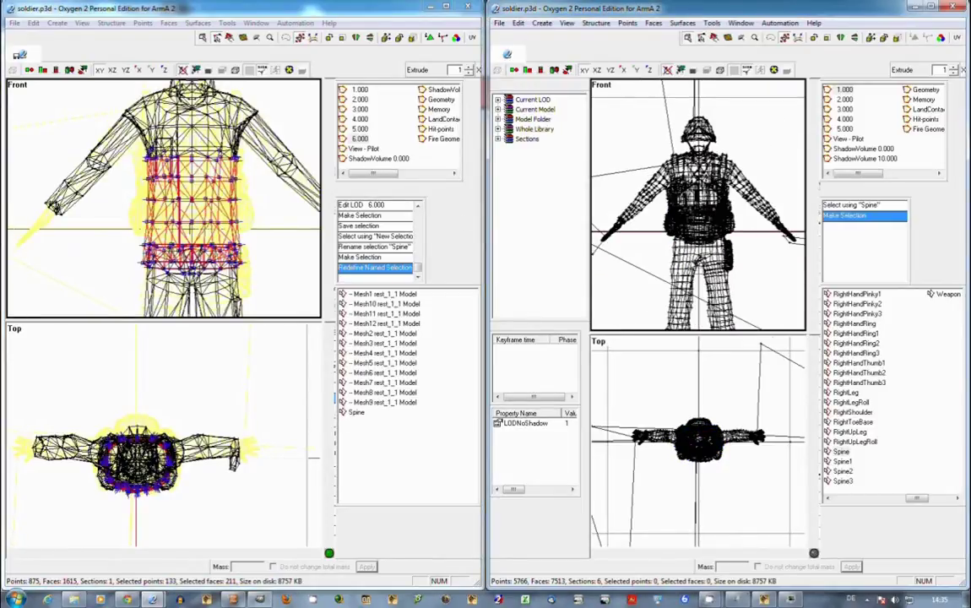
left_click(687, 268)
left_click(693, 268)
left_click(694, 267)
left_click(705, 259)
left_click(706, 256)
Step: List the reference model's textures and materials, select the geometry using the equip_pioneer_co texture and hide it
left_click(498, 109)
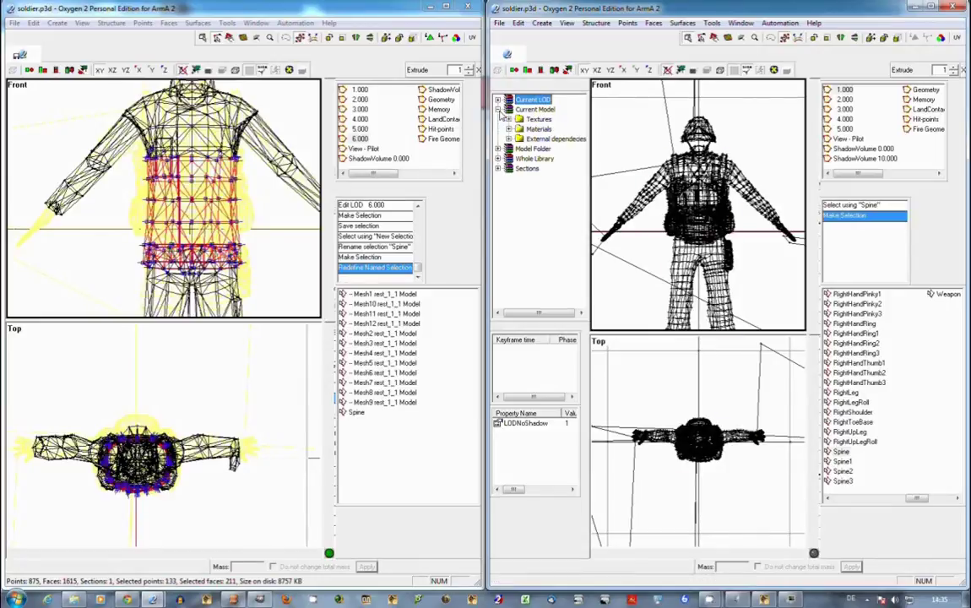
left_click(509, 129)
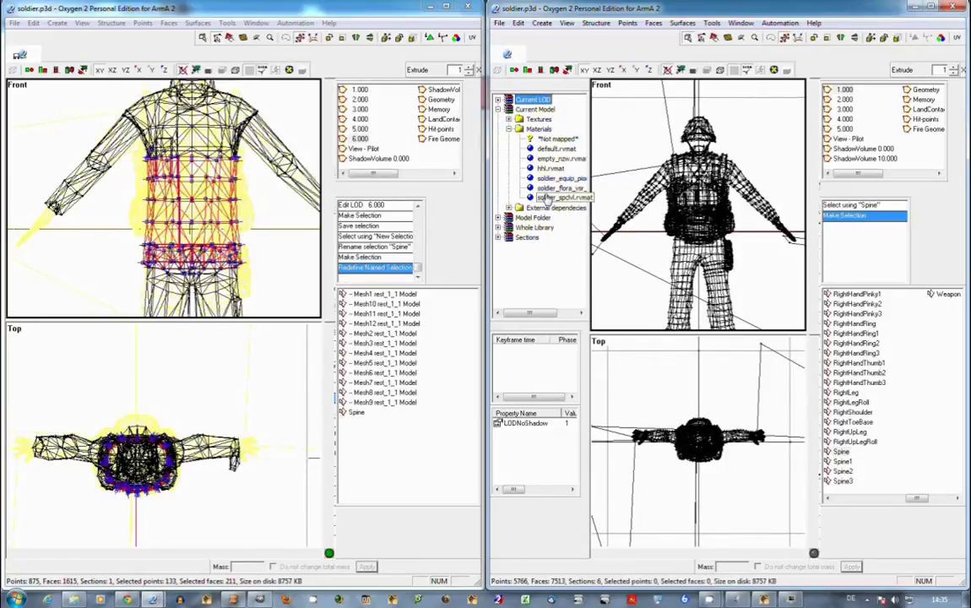
left_click(509, 119)
right_click(532, 150)
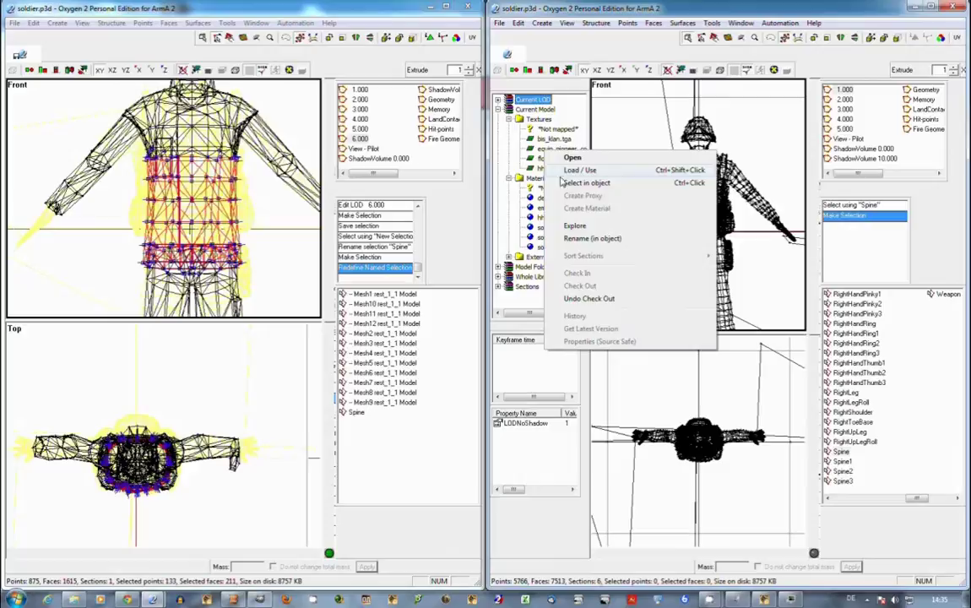
left_click(579, 182)
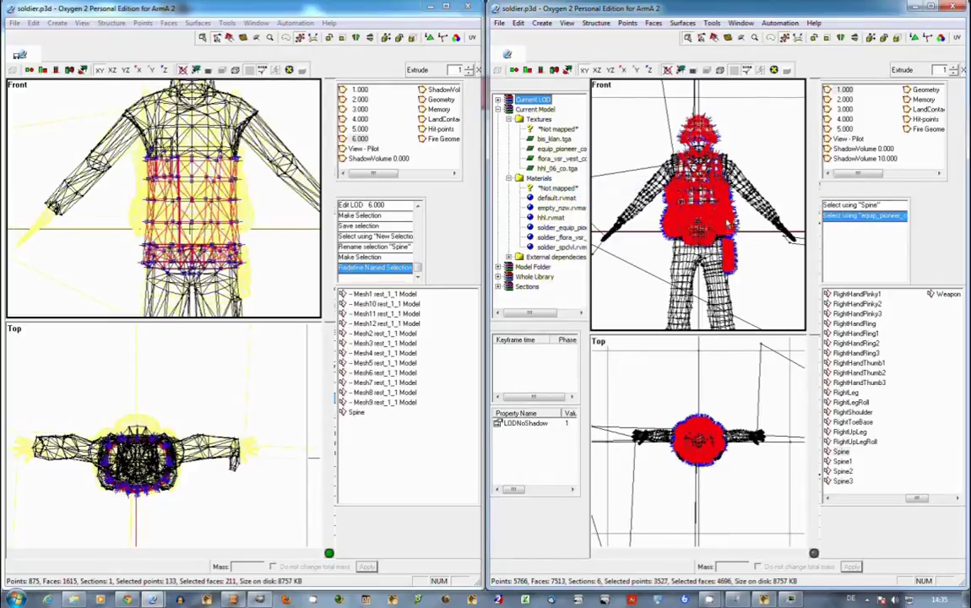
key("h")
left_click(630, 187)
scroll(630, 186, "up", 3)
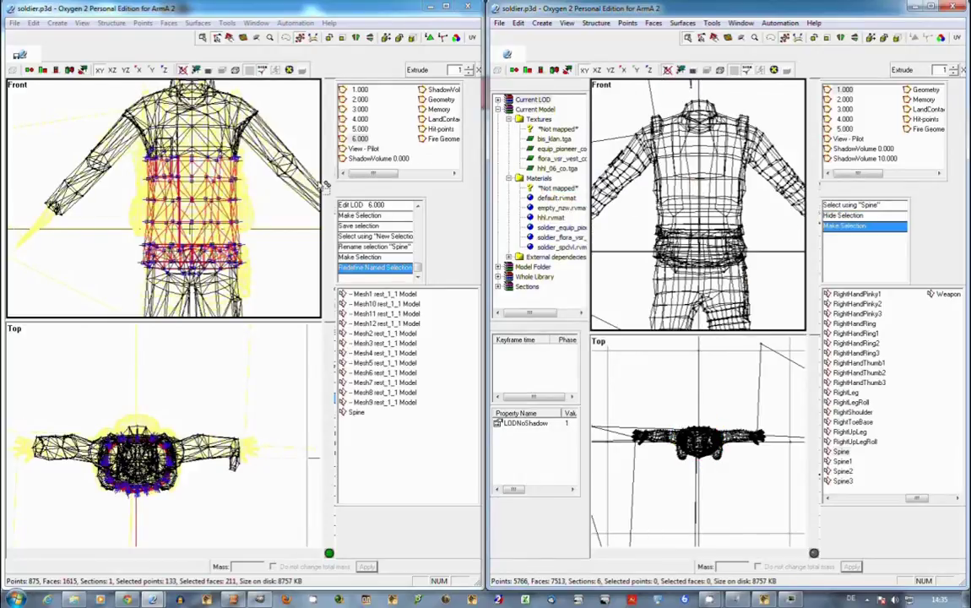
Step: Clear the point selection on the soldier being rigged
left_click(299, 179)
scroll(166, 166, "down", 3)
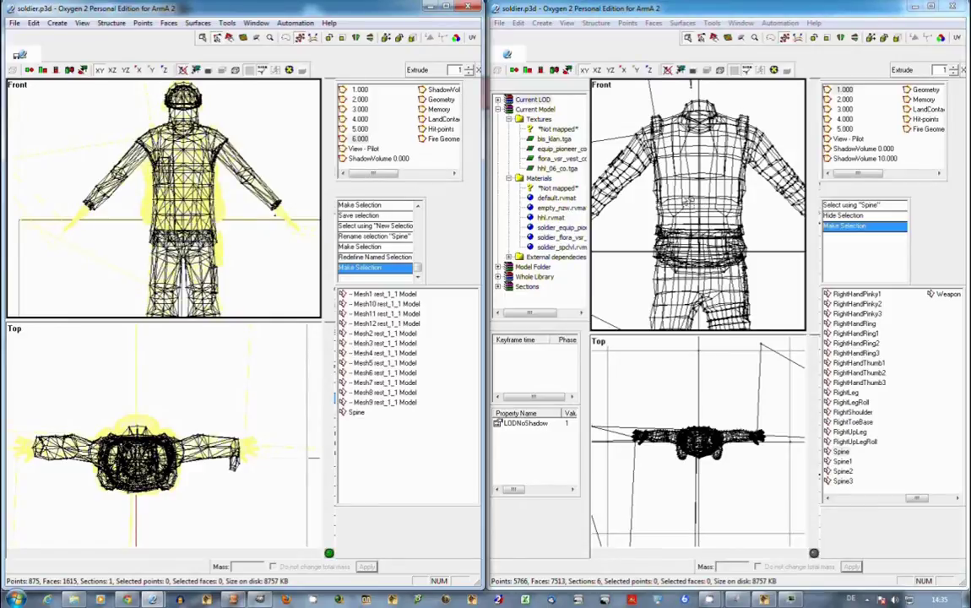
scroll(612, 183, "up", 2)
scroll(689, 203, "up", 3)
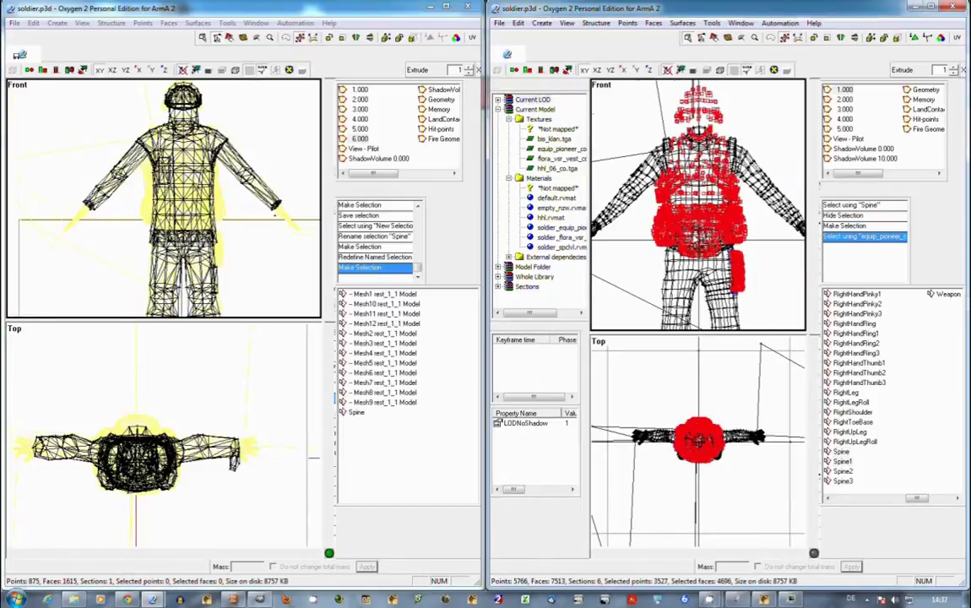
scroll(703, 208, "up", 2)
scroll(703, 208, "down", 3)
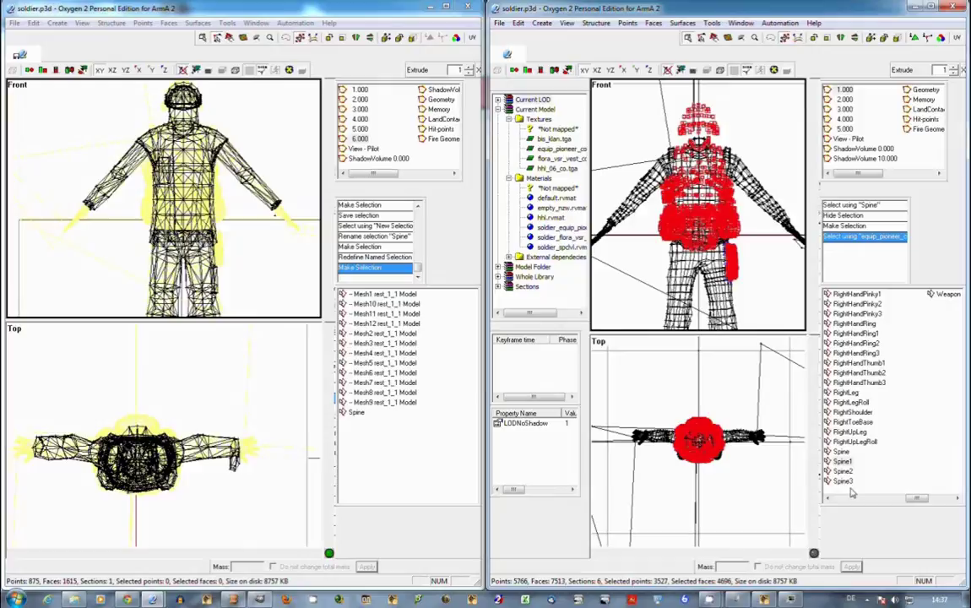
Step: Examine the Spine3 and Spine1 selections on the reference soldier
left_click(844, 481)
left_click(842, 462)
scroll(698, 204, "up", 2)
scroll(673, 180, "up", 3)
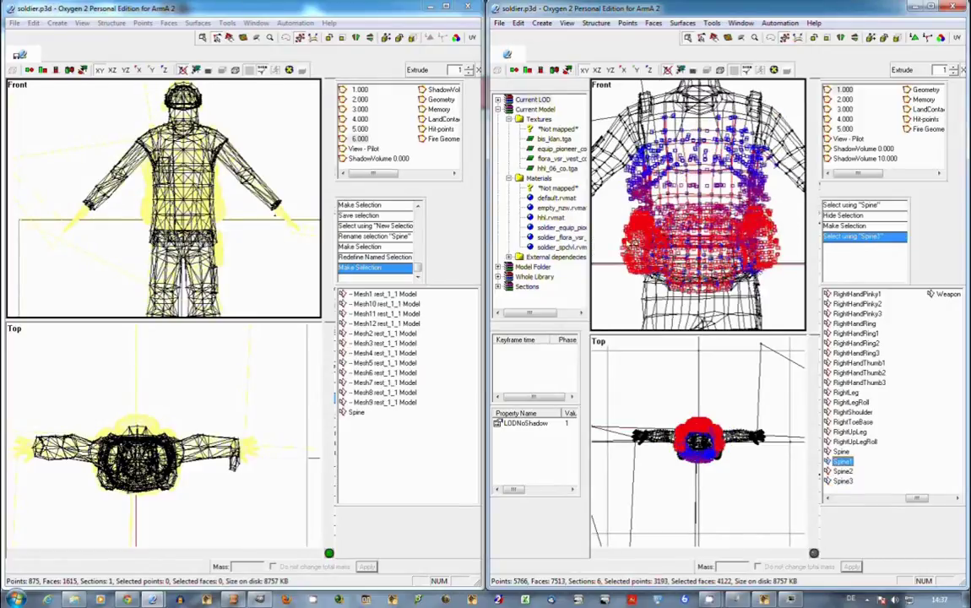
scroll(630, 245, "down", 2)
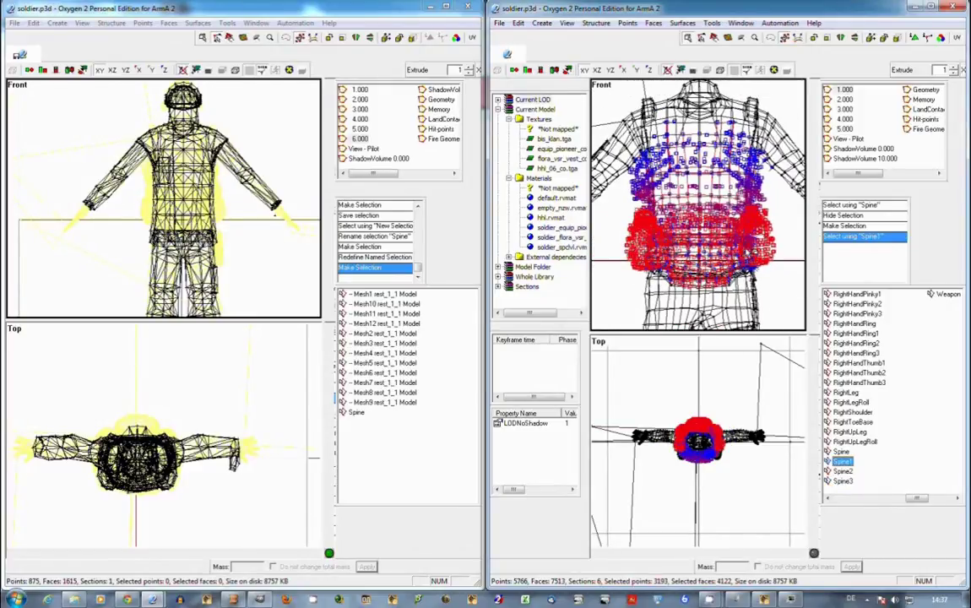
Step: Delete all geometry that uses the equip_pioneer_co texture from the reference soldier
left_click(783, 360)
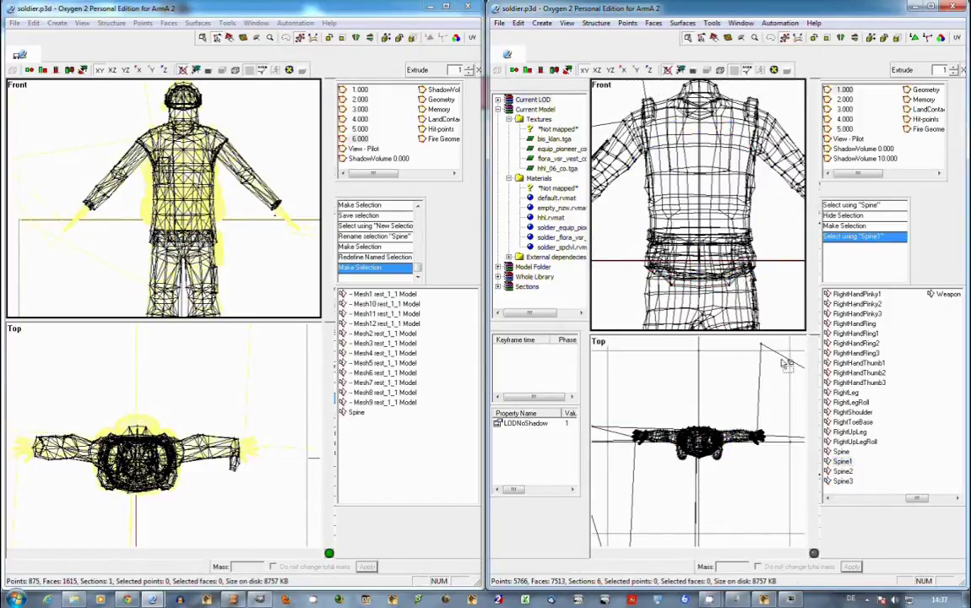
right_click(545, 149)
left_click(582, 181)
key("Delete")
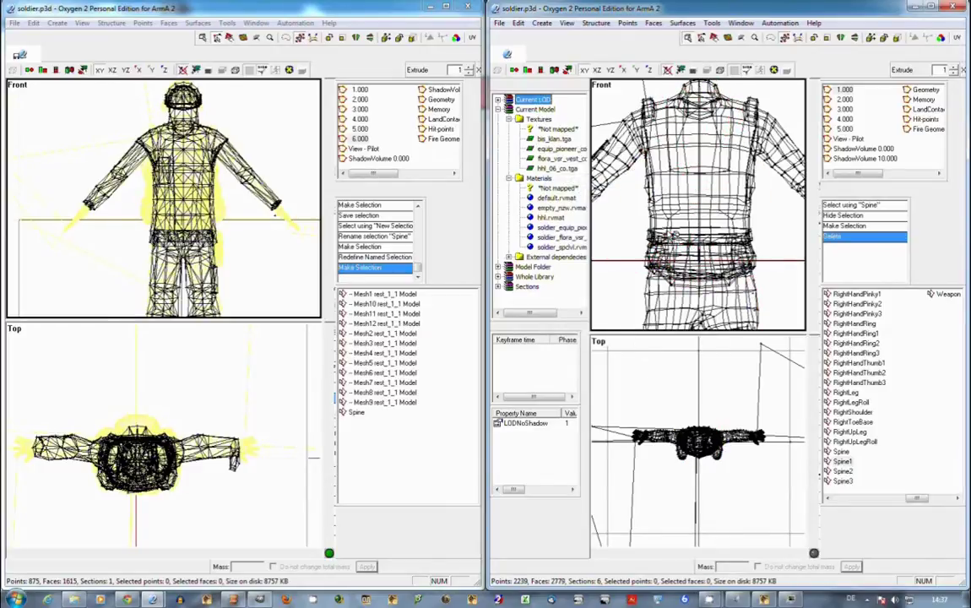
Step: Compare the extent and weights of the Spine and Spine1 selections on the stripped reference soldier
left_click(841, 462)
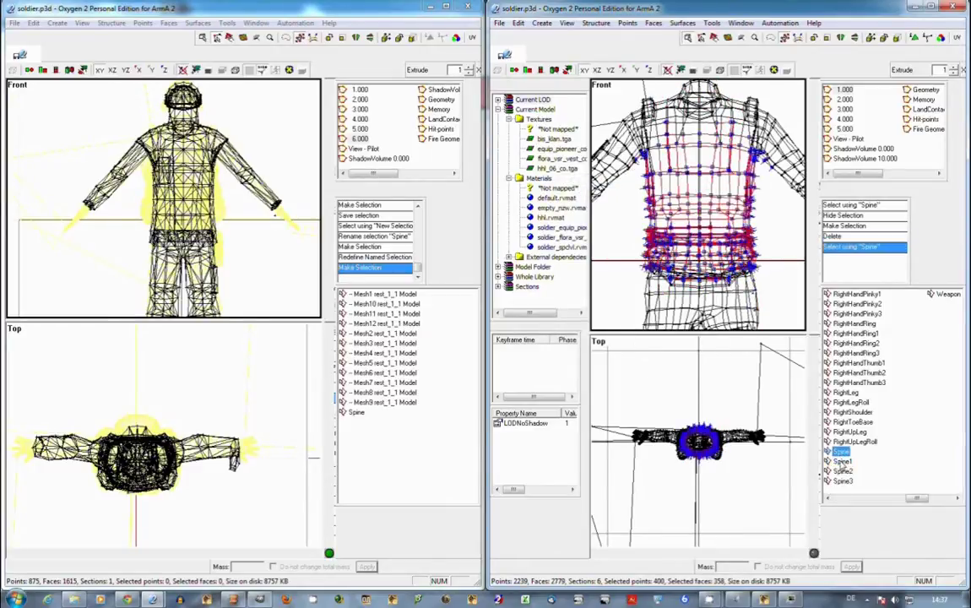
scroll(694, 216, "up", 3)
scroll(694, 216, "down", 3)
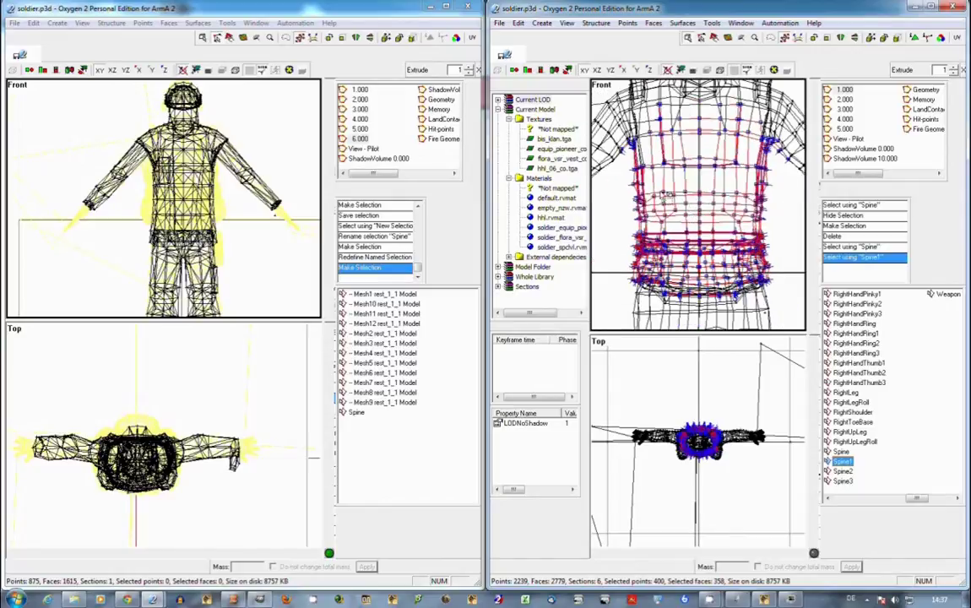
left_click(841, 451)
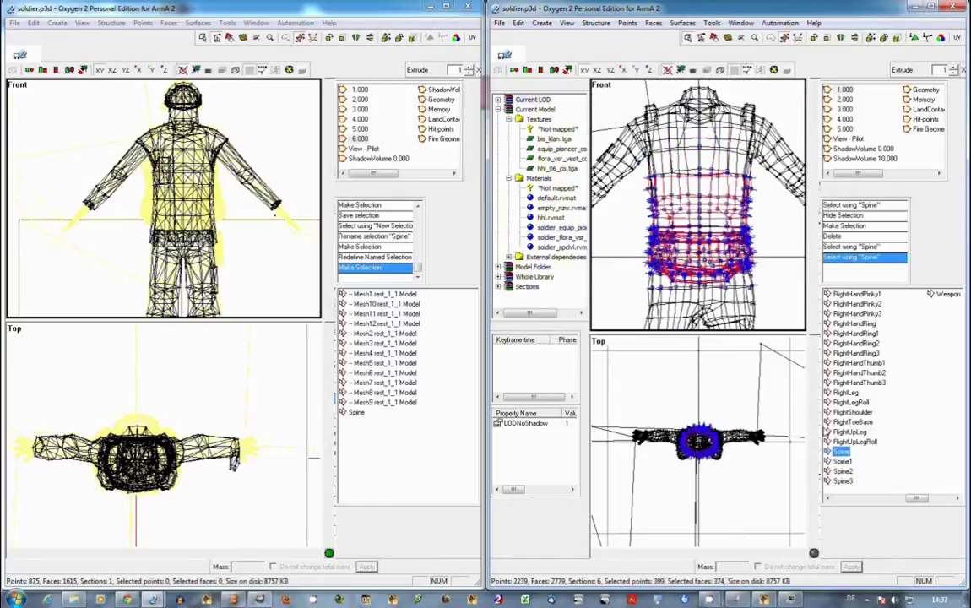
scroll(634, 225, "up", 3)
scroll(609, 206, "down", 2)
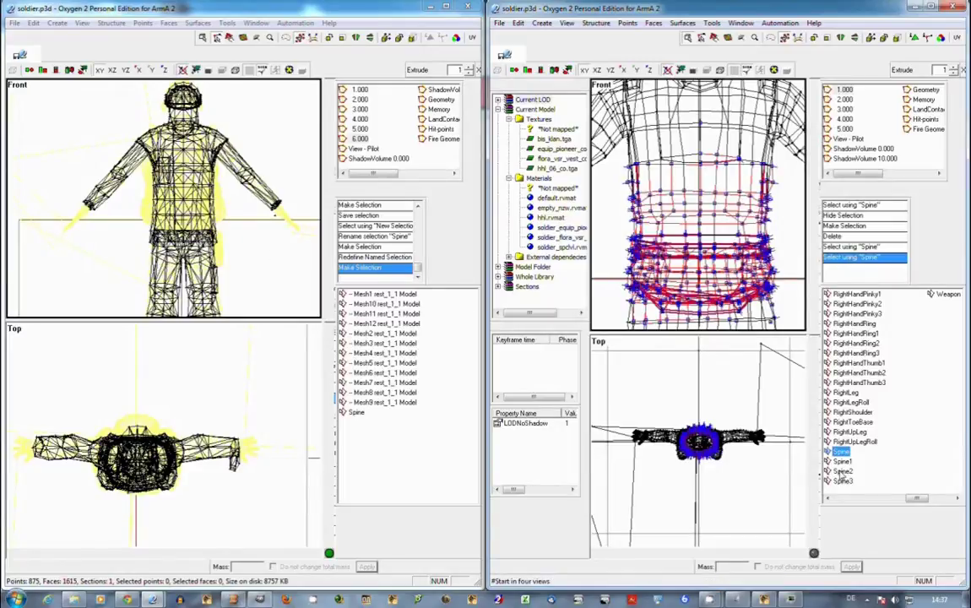
left_click(842, 461)
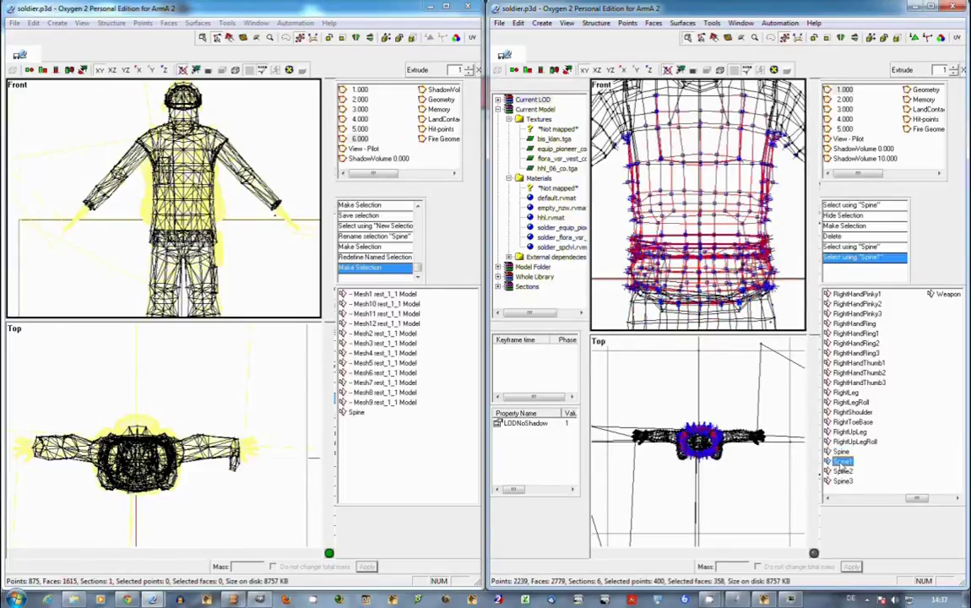
Step: Reselect the Spine points on the soldier being rigged as the basis for the next spine selection
left_click(185, 169)
scroll(248, 246, "up", 2)
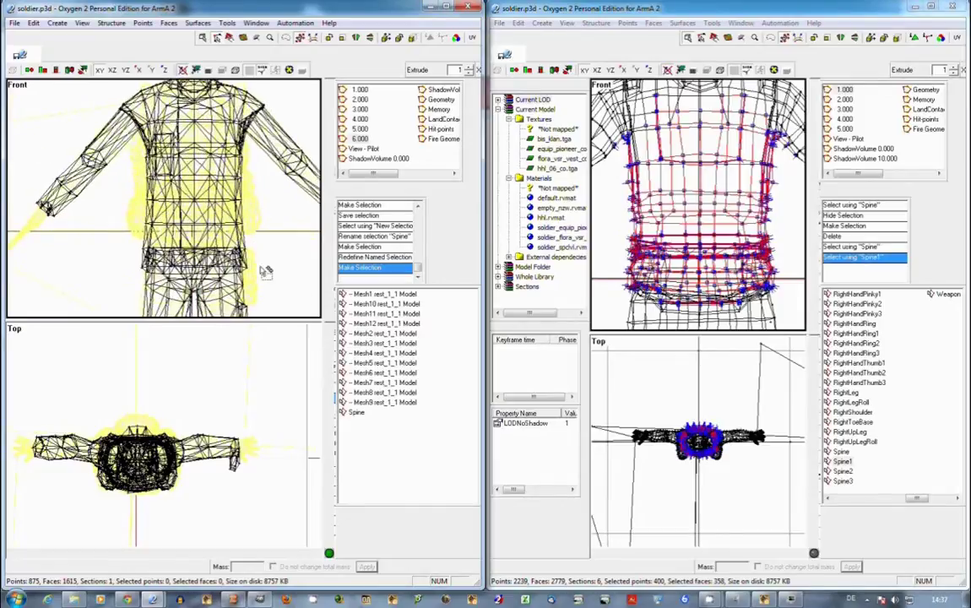
left_click(356, 412)
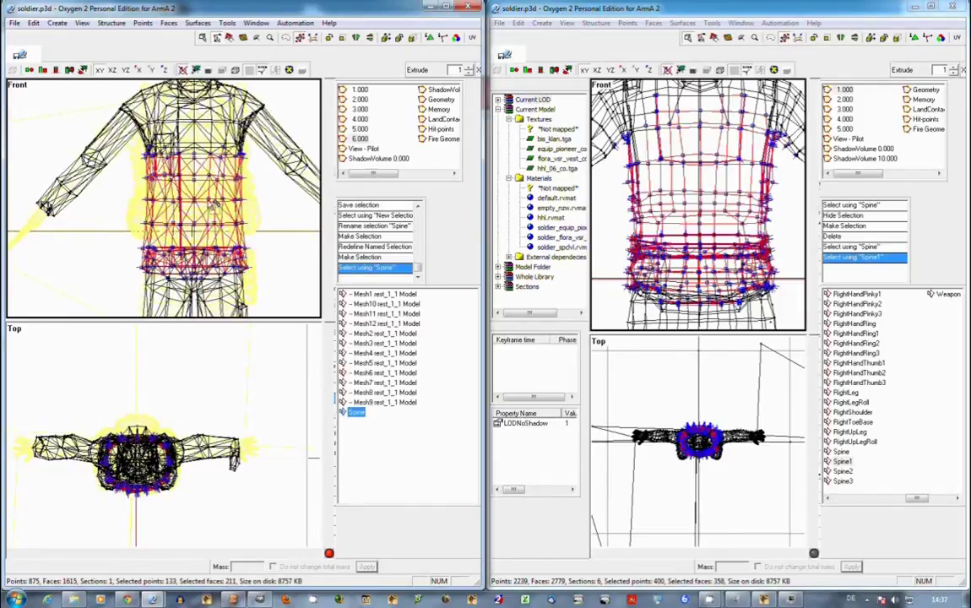
left_click(213, 193)
scroll(213, 180, "down", 2)
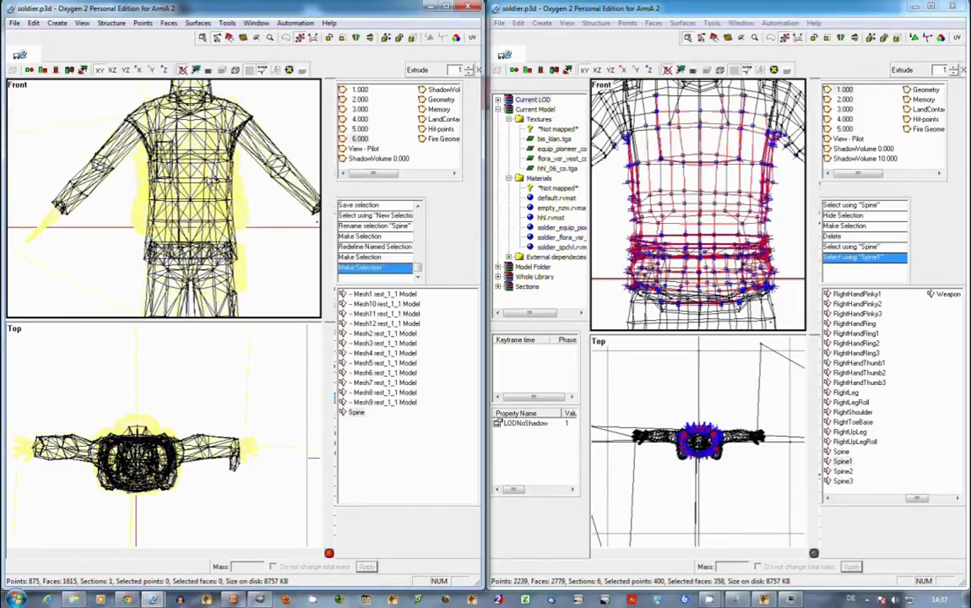
left_click(357, 411)
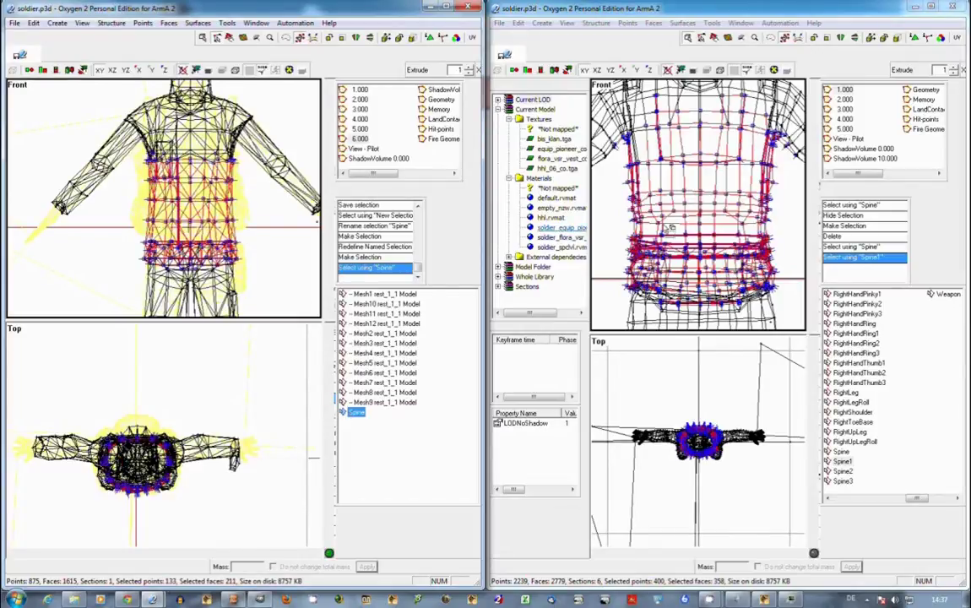
left_click(669, 225)
scroll(698, 227, "down", 2)
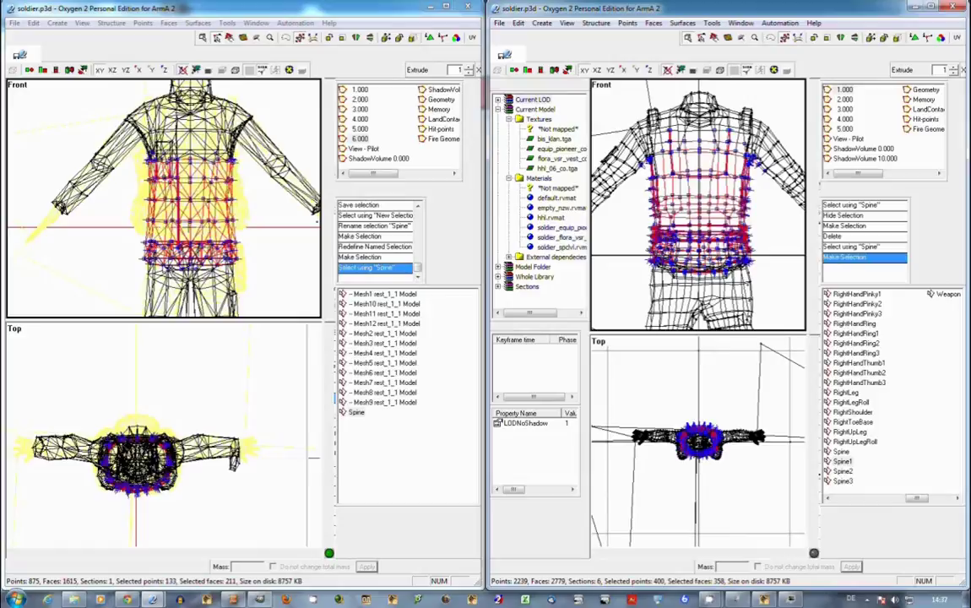
Step: Remove the lowest belt points from the torso selection and add the upper chest points, following the reference Spine1
left_click(149, 243)
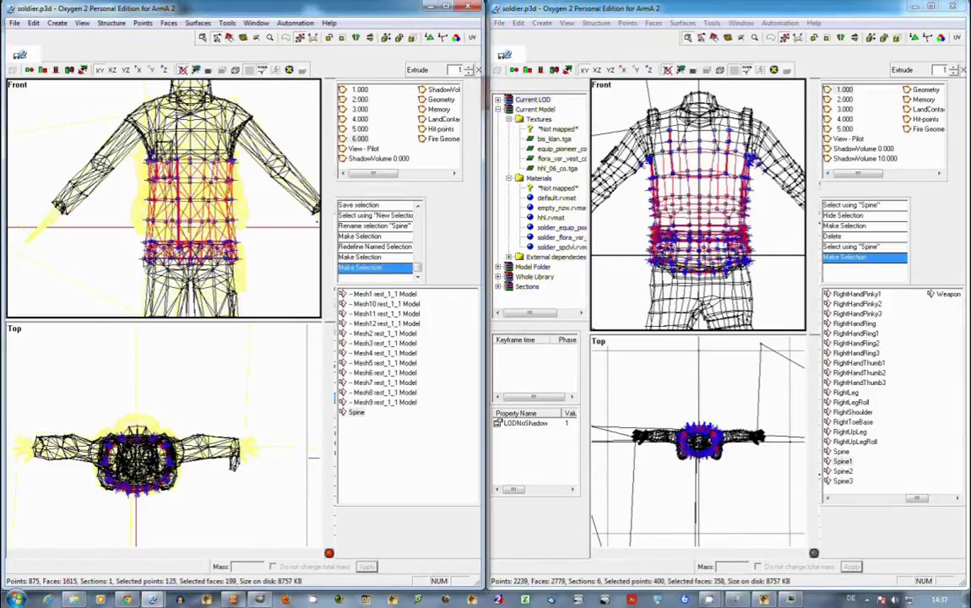
left_click_drag(241, 290, 221, 285, "shift")
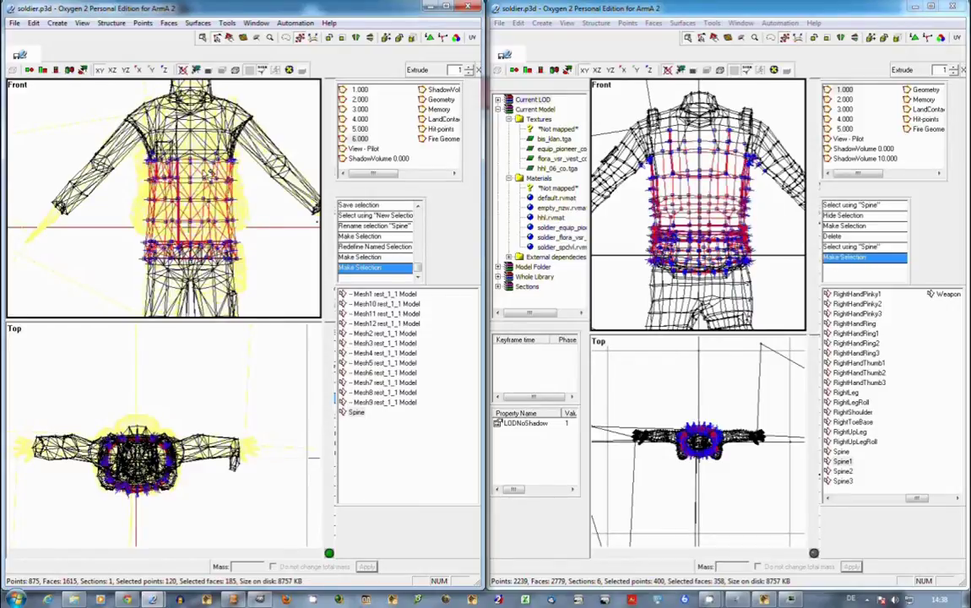
mouse_move(159, 112)
left_mouse_down("ctrl")
mouse_move(196, 160)
mouse_move(114, 191)
mouse_move(144, 190)
mouse_move(150, 261)
left_mouse_up("ctrl")
Step: Open the selection weight painter and paint the upper chest points of the torso selection with a low bluish weight
key("shift+c")
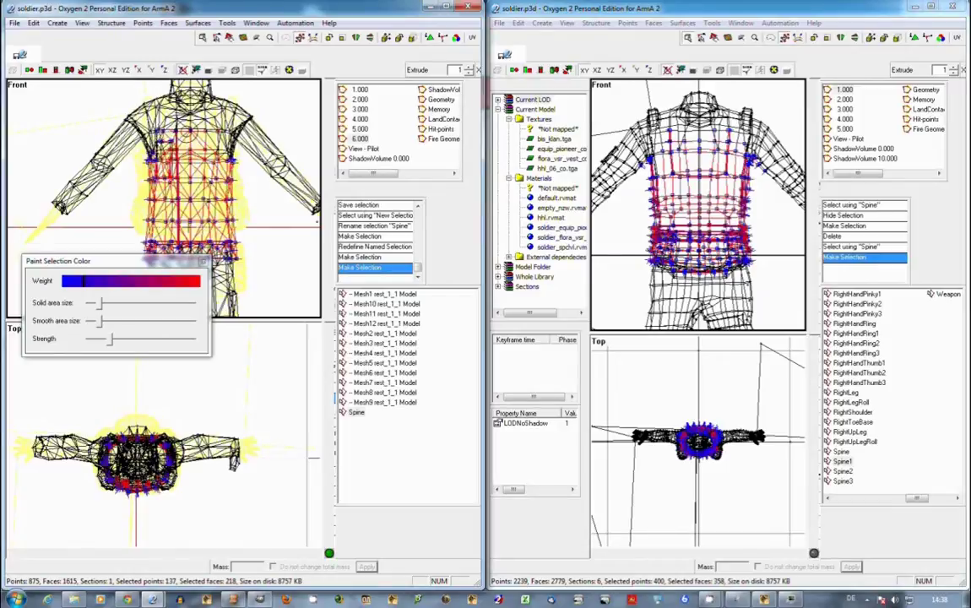
mouse_move(188, 124)
left_mouse_down()
mouse_move(156, 132)
mouse_move(161, 140)
left_mouse_up()
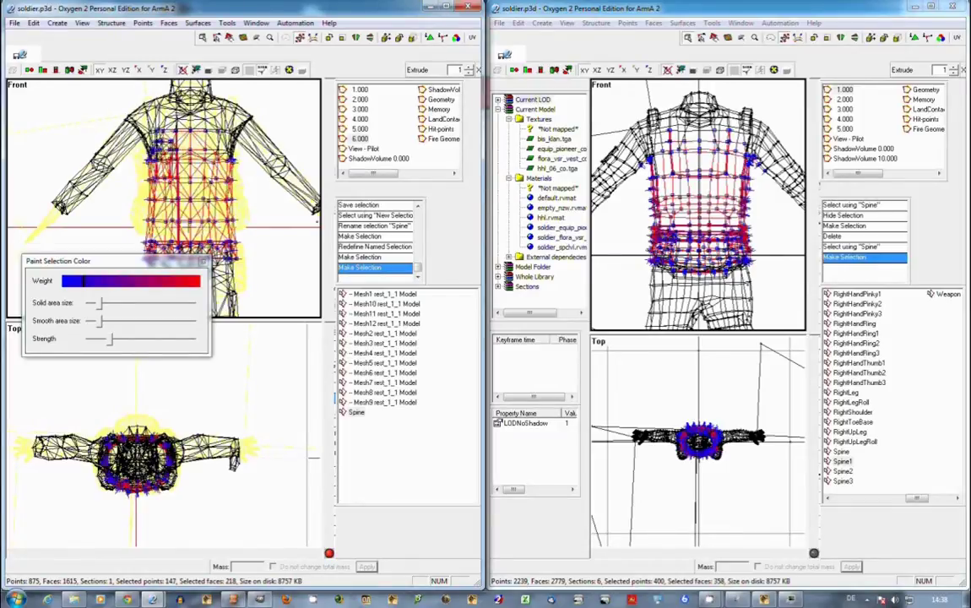
left_click(93, 282)
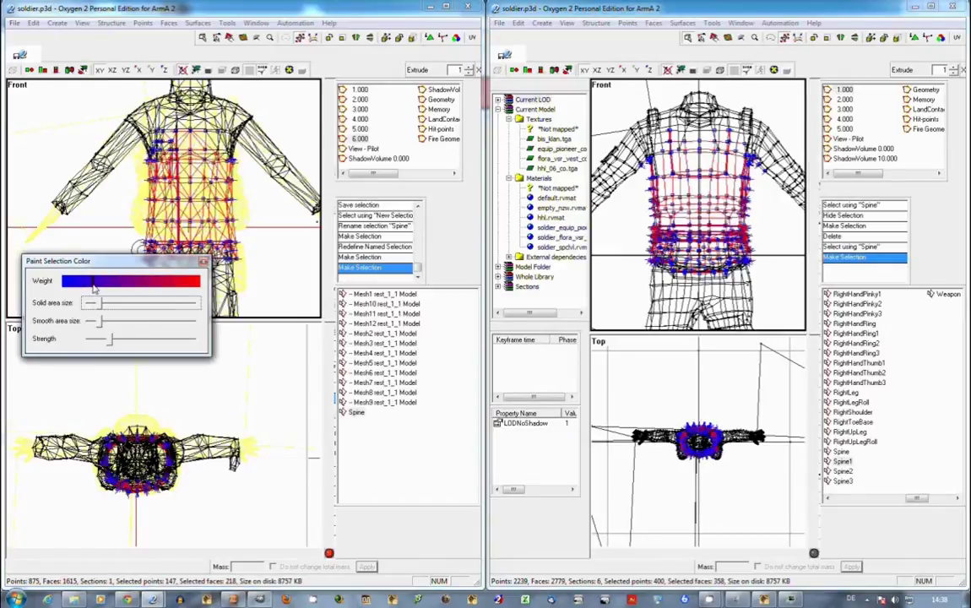
left_click(181, 146)
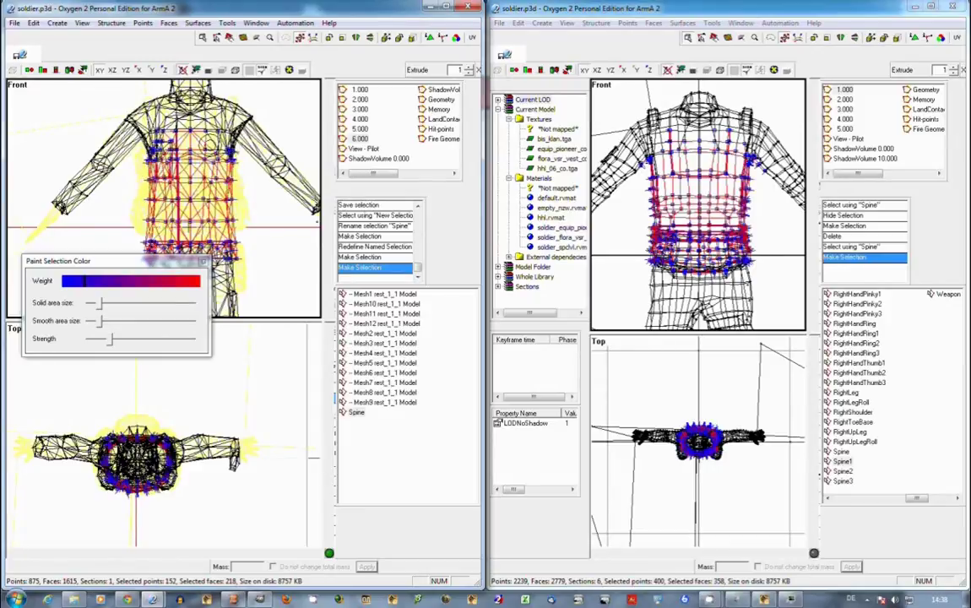
left_click(210, 144)
Step: Raise the paint weight to about the middle of the colour range and paint the middle torso rows
left_click(103, 283)
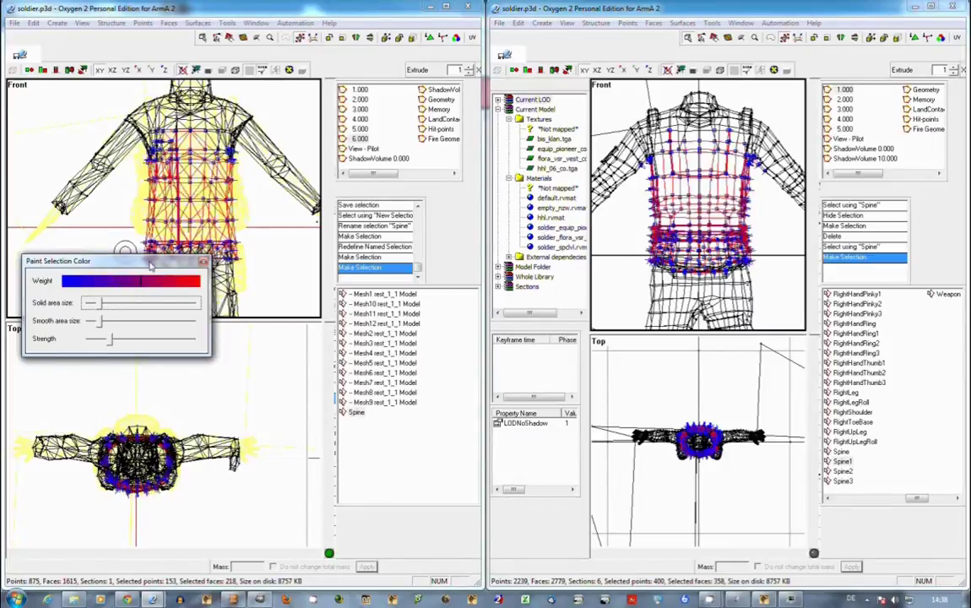
left_click_drag(150, 266, 167, 319)
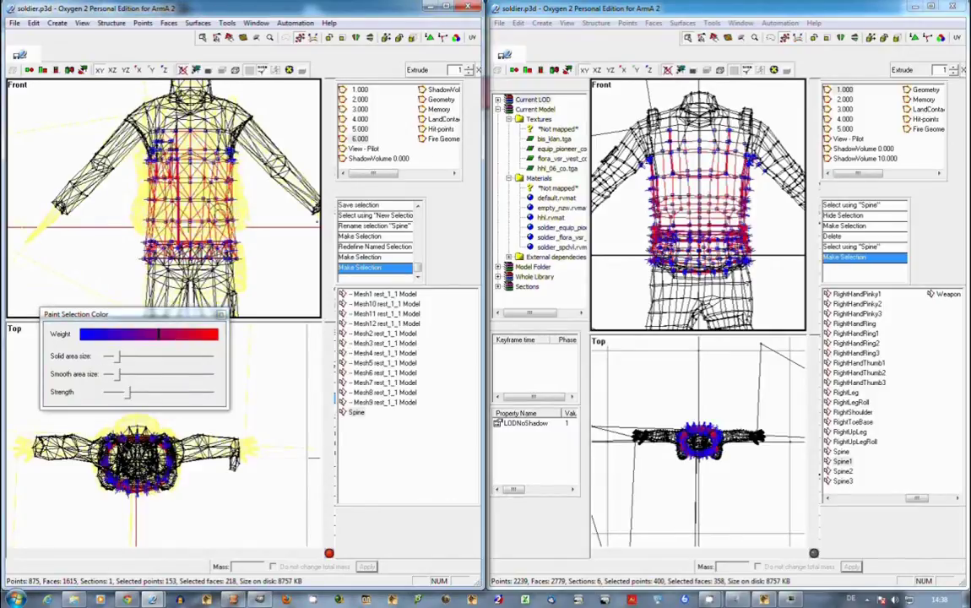
left_click(154, 329)
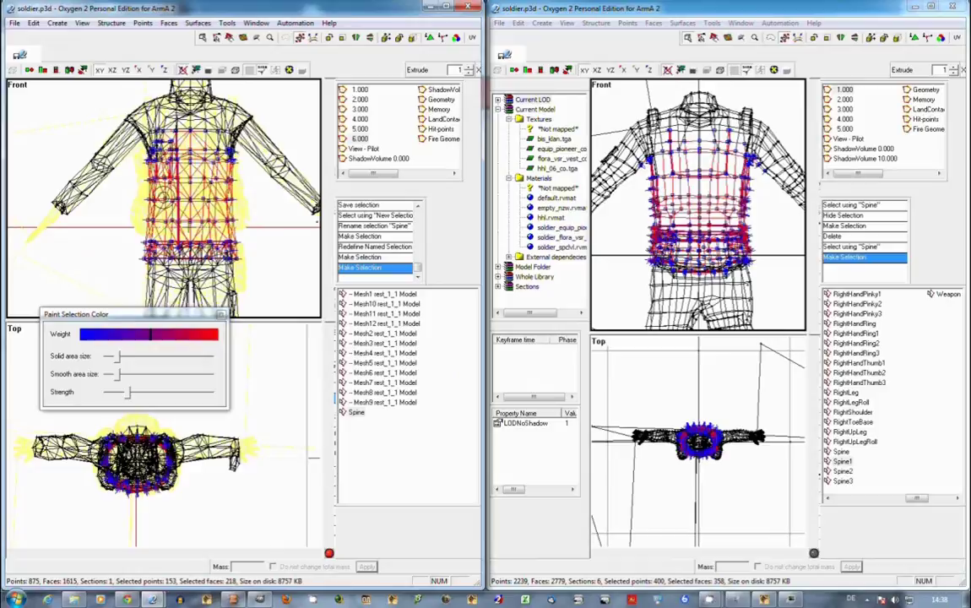
Step: Lower the paint weight back to a bluish value and paint the belt rows of the torso selection
left_click(107, 335)
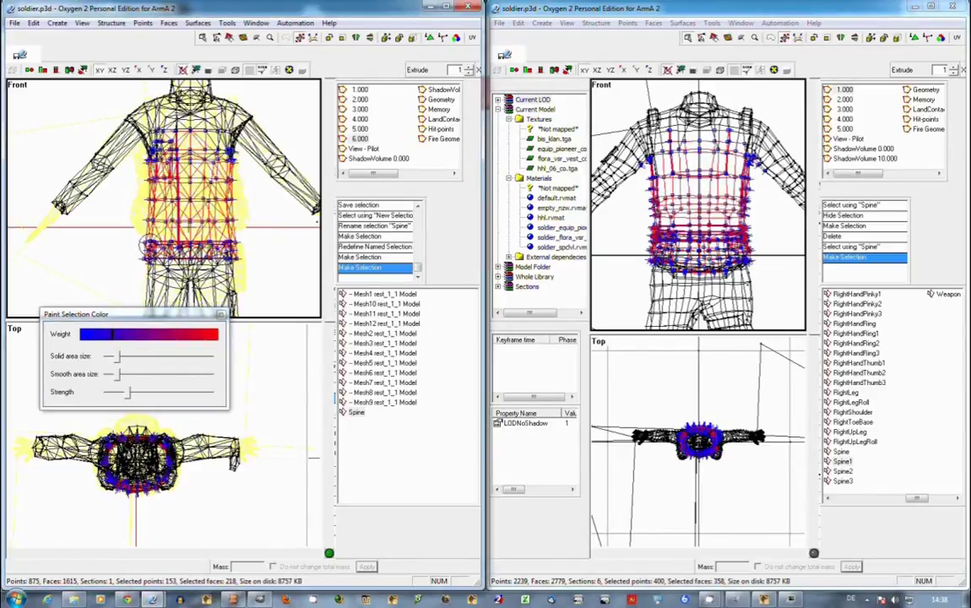
mouse_move(221, 260)
left_mouse_down()
mouse_move(140, 227)
mouse_move(200, 227)
left_mouse_up()
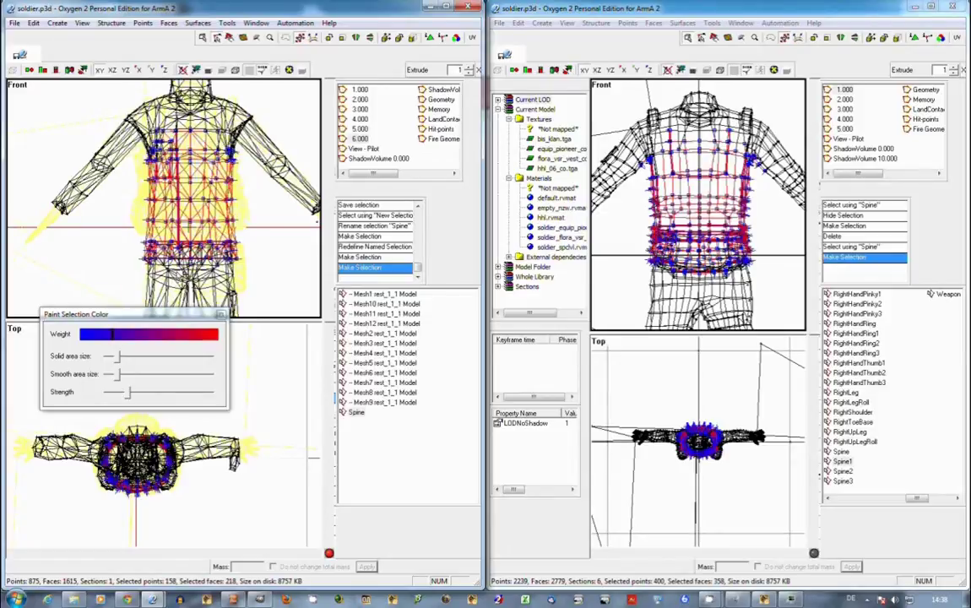
Step: Save the painted torso points as a new named selection called Spine1
right_click(413, 268)
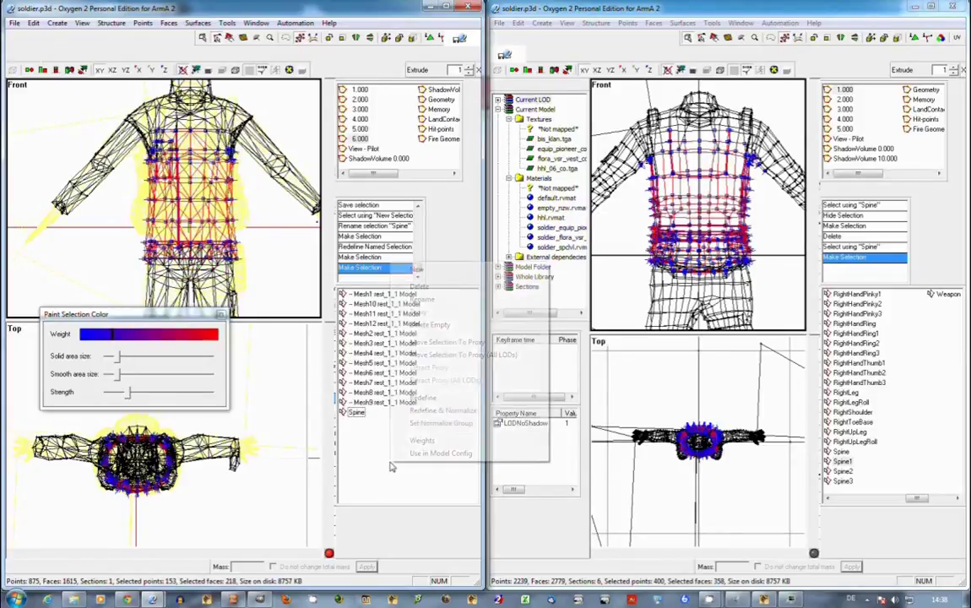
left_click(417, 271)
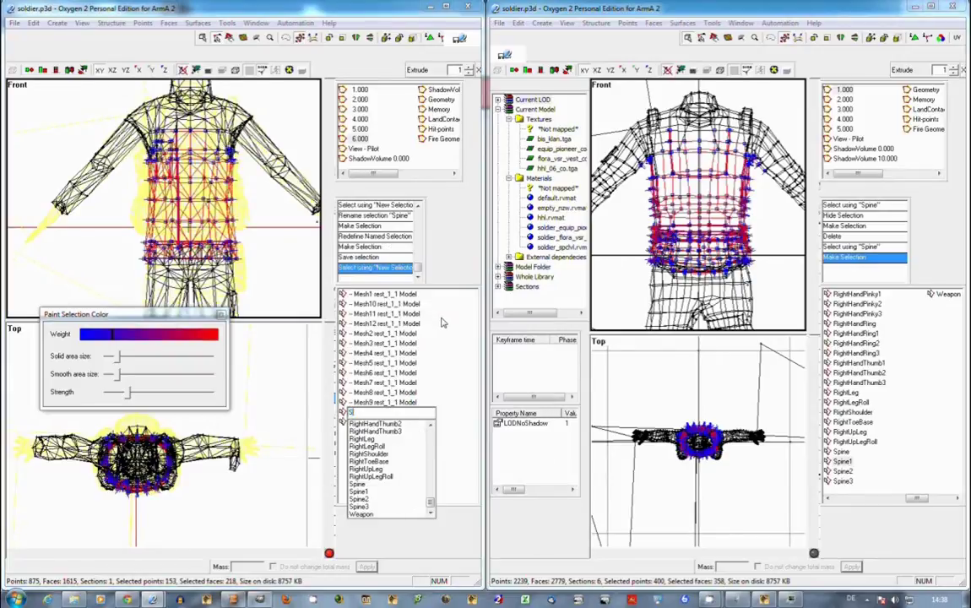
key("Return")
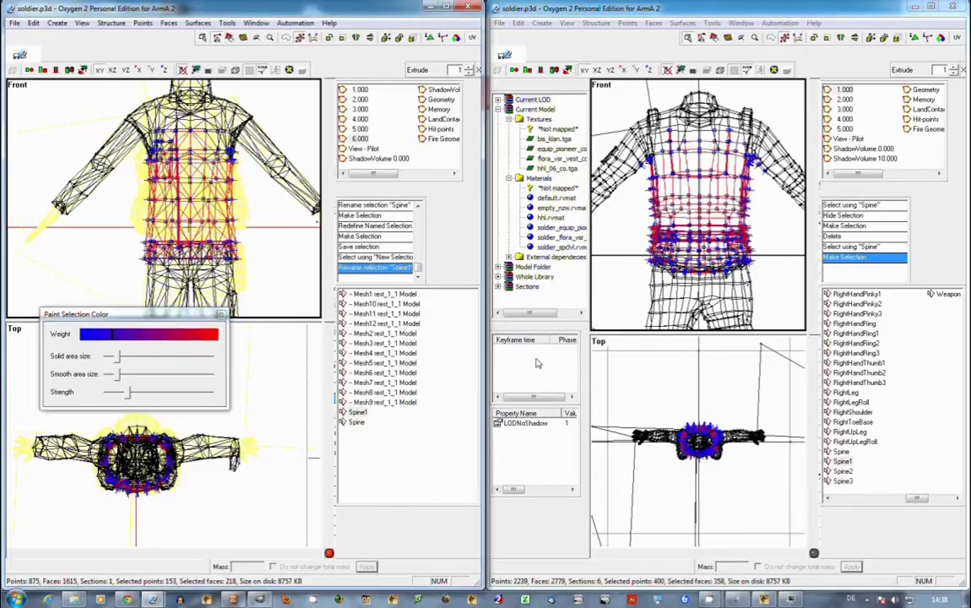
Step: Following the reference Spine2 selection, load Spine1, remove its waist and belt points and add the chest points near both armpits
left_click(842, 471)
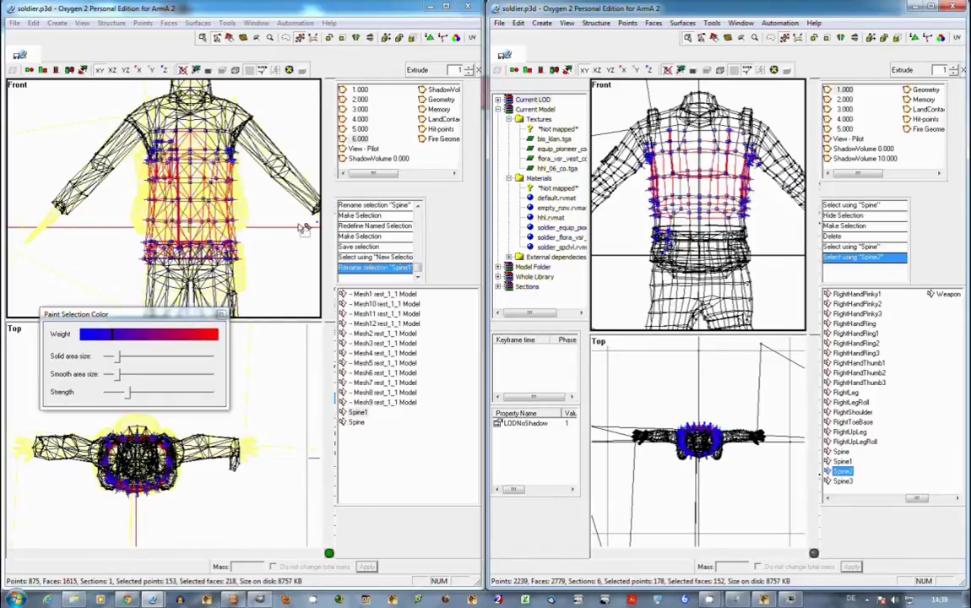
left_click(356, 422)
left_click(356, 412)
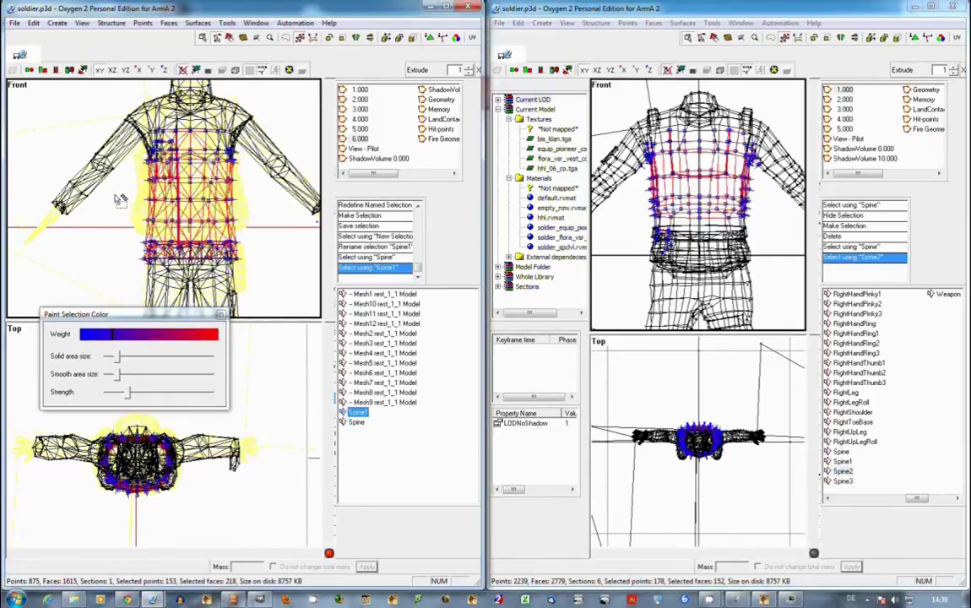
left_click_drag(134, 212, 267, 273, "shift")
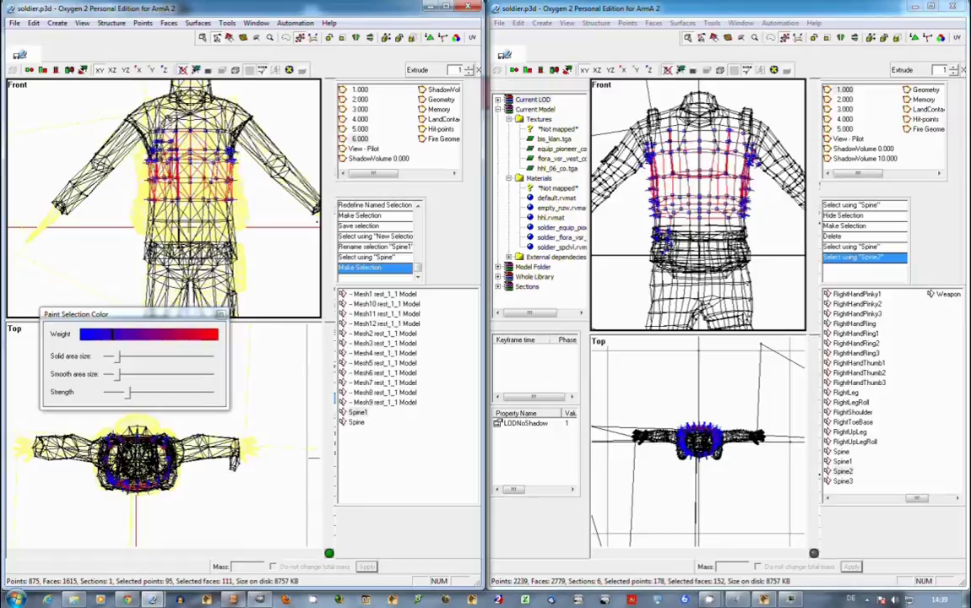
left_click_drag(130, 105, 164, 148, "ctrl")
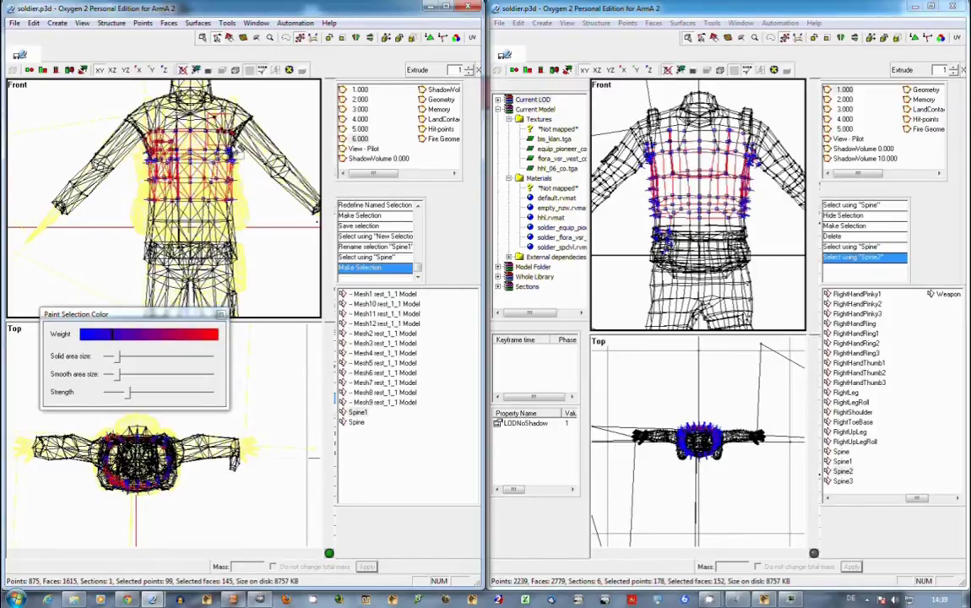
left_click_drag(235, 148, 237, 149, "ctrl")
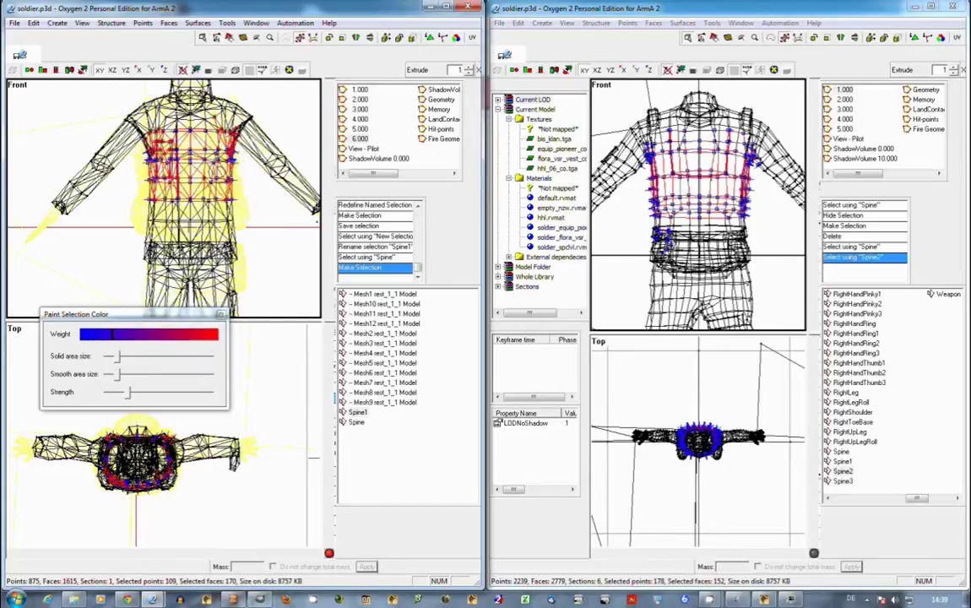
Step: Paint the chest rows of the torso selection with a low bluish weight, then raise the weight to mid-range for the chest points
left_click(107, 336)
mouse_move(146, 133)
left_mouse_down()
mouse_move(136, 128)
mouse_move(208, 124)
mouse_move(140, 172)
mouse_move(151, 200)
mouse_move(233, 194)
left_mouse_up()
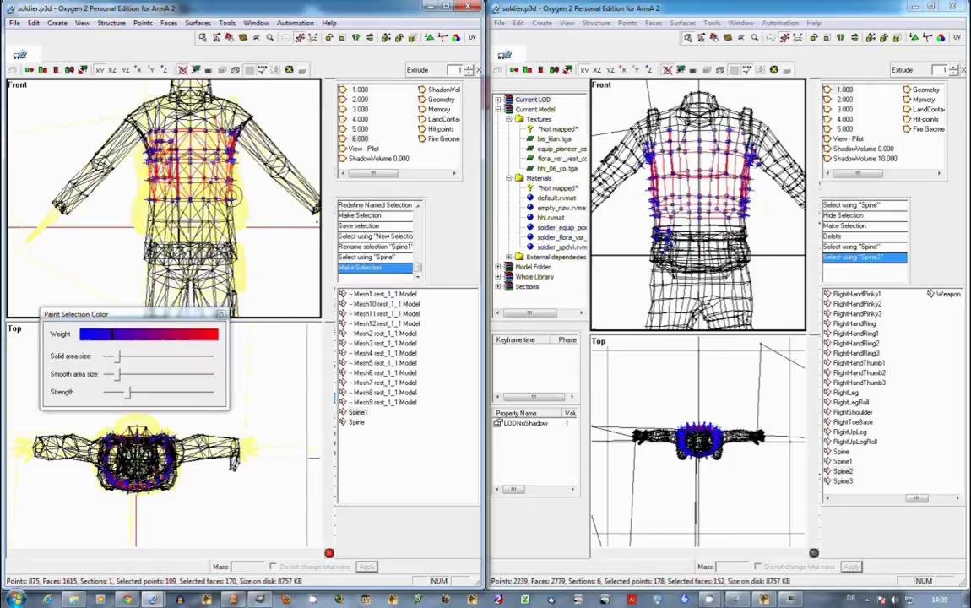
left_click(138, 335)
mouse_move(135, 159)
left_mouse_down()
mouse_move(138, 149)
mouse_move(155, 166)
mouse_move(197, 145)
mouse_move(153, 146)
left_mouse_up()
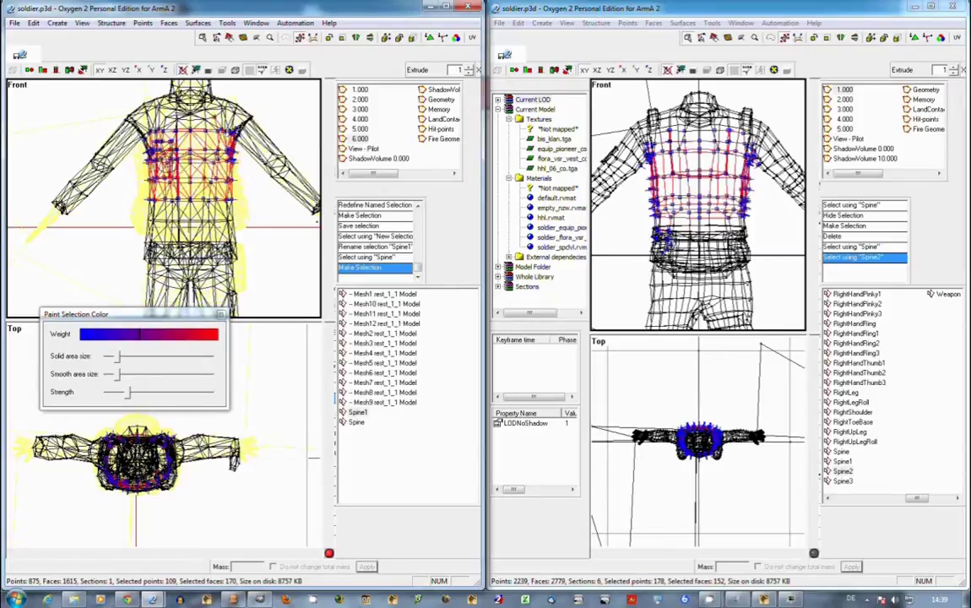
left_click(153, 335)
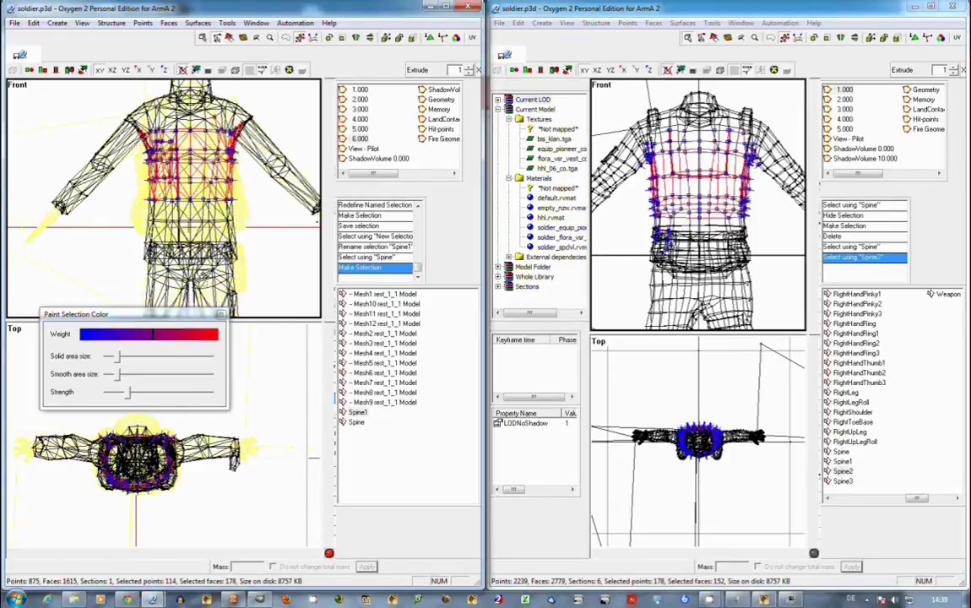
Step: Lower the paint weight to a bluish value, paint both armpit areas, and add and paint the upper chest row below the collar
left_click(109, 335)
left_click(138, 133)
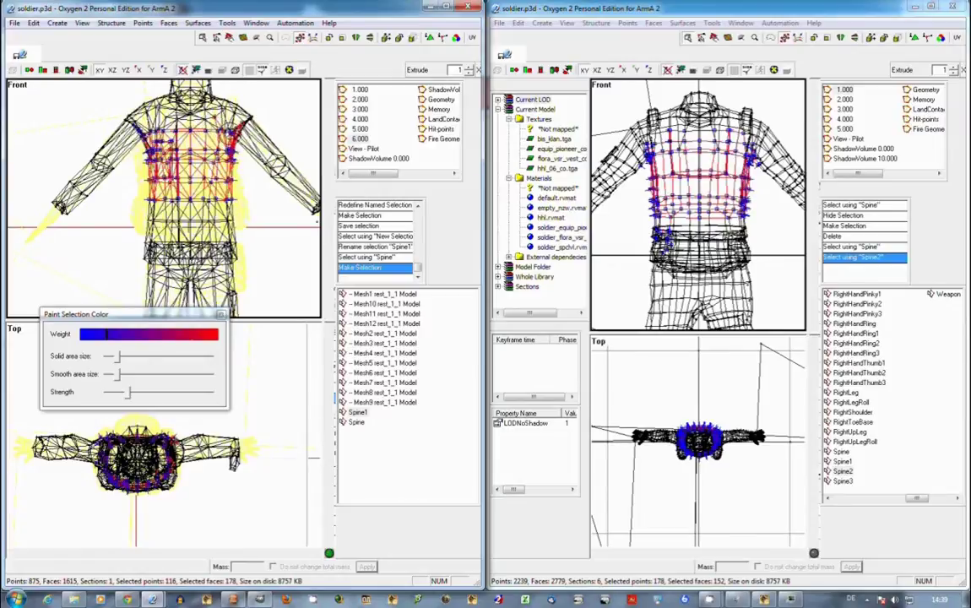
left_click(237, 129)
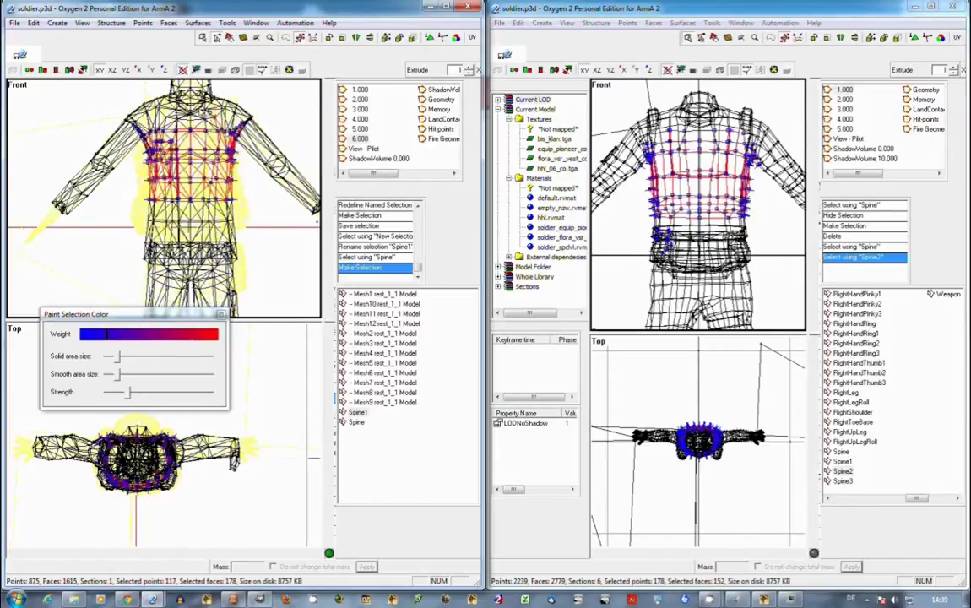
left_click_drag(178, 112, 200, 117)
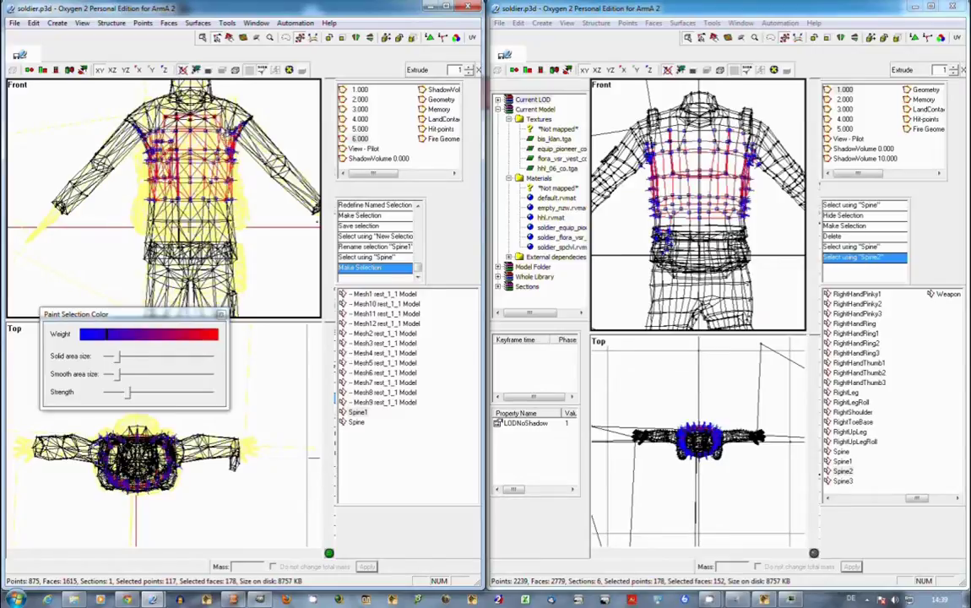
left_click(110, 336)
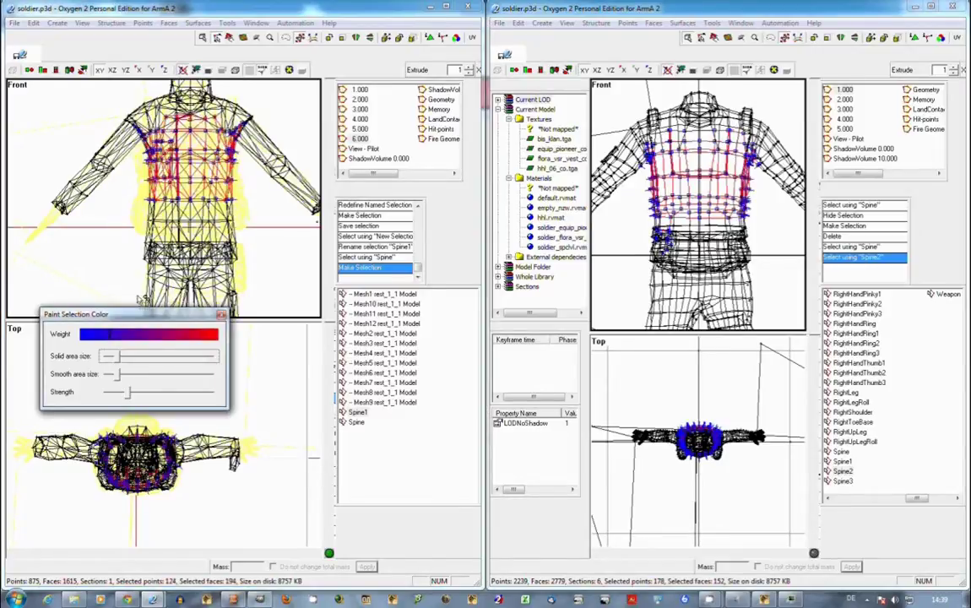
mouse_move(135, 314)
left_mouse_down()
mouse_move(133, 285)
mouse_move(169, 286)
left_mouse_up()
mouse_move(189, 103)
left_mouse_down()
mouse_move(159, 118)
mouse_move(149, 107)
mouse_move(189, 106)
mouse_move(161, 95)
mouse_move(186, 99)
mouse_move(176, 99)
left_mouse_up()
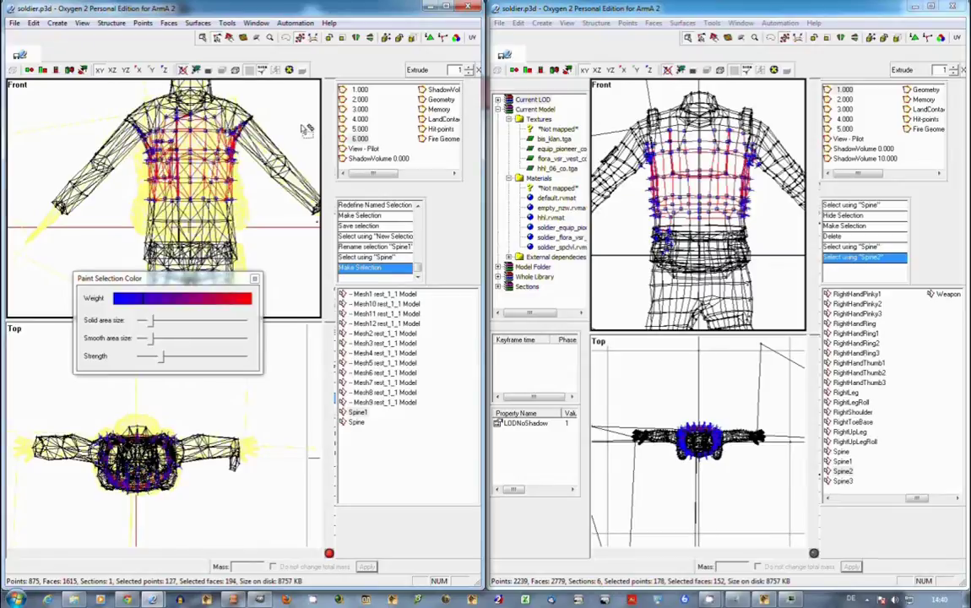
Step: Save the painted chest points as a new named selection called Spine2
right_click(332, 403)
left_click(393, 252)
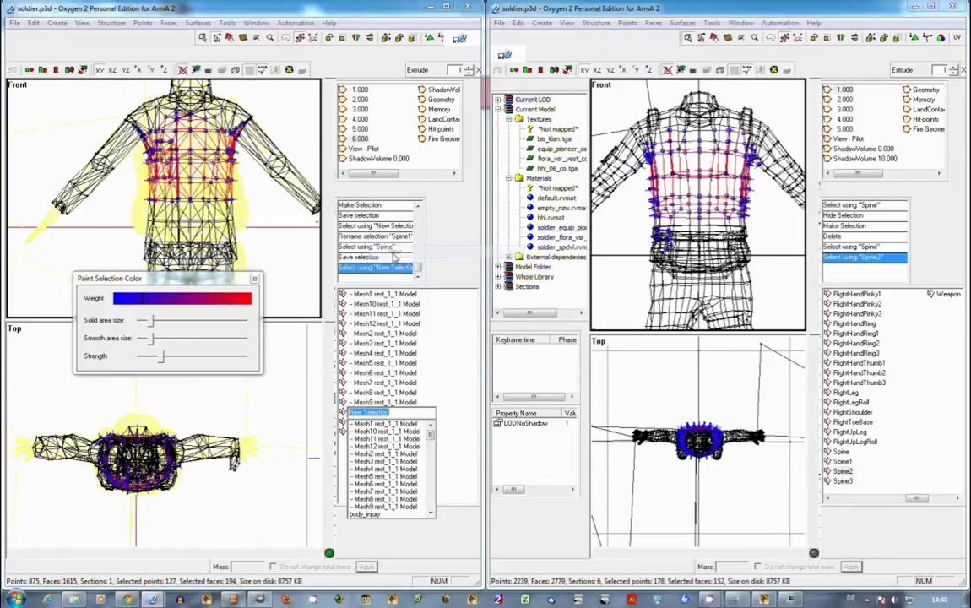
type("Spiin")
key("BackSpace")
key("BackSpace")
key("BackSpace")
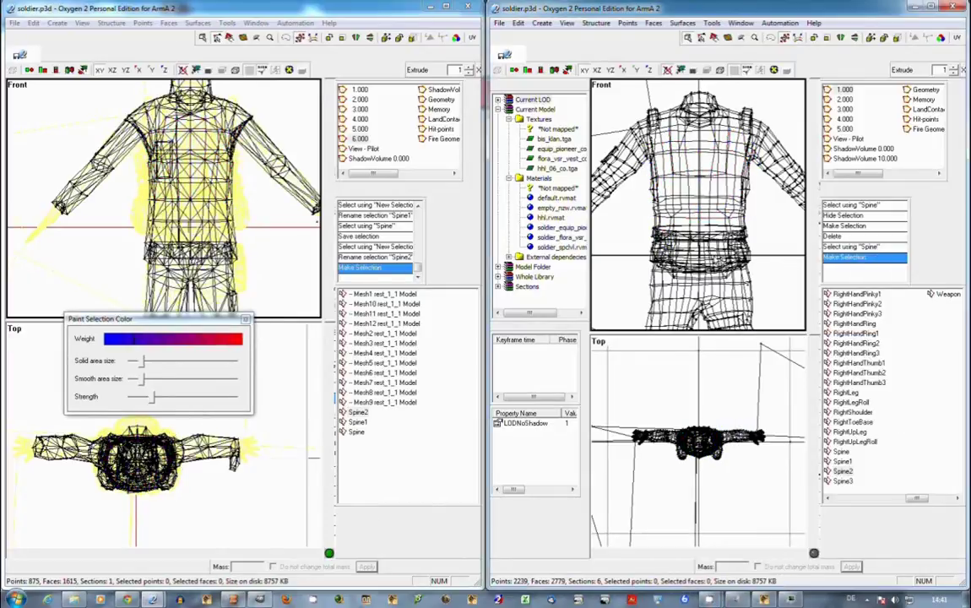
Step: Display the Spine3 selection on the reference soldier to examine which points and weights it covers
left_click(842, 482)
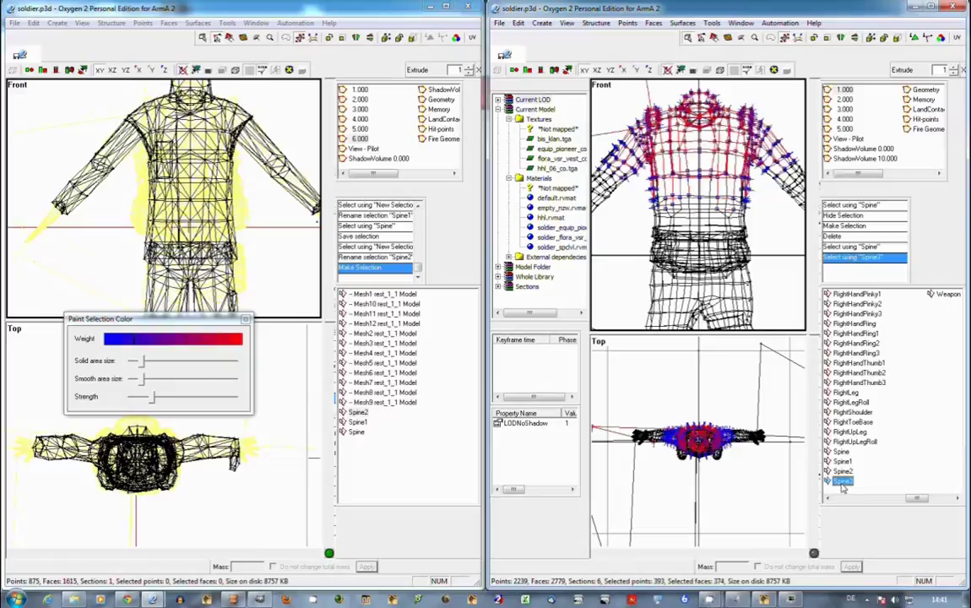
left_click(757, 202)
scroll(750, 203, "down", 2)
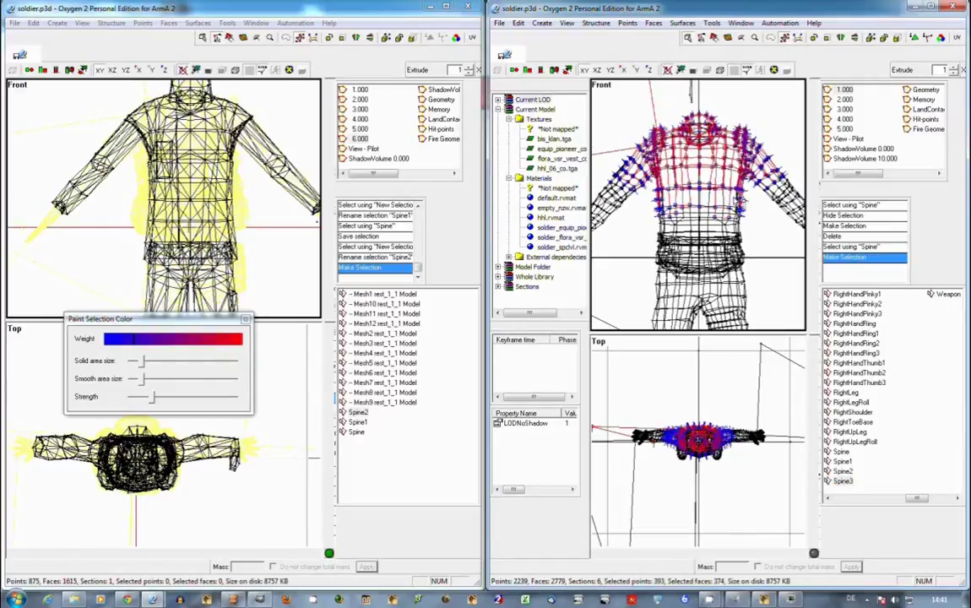
key("Up")
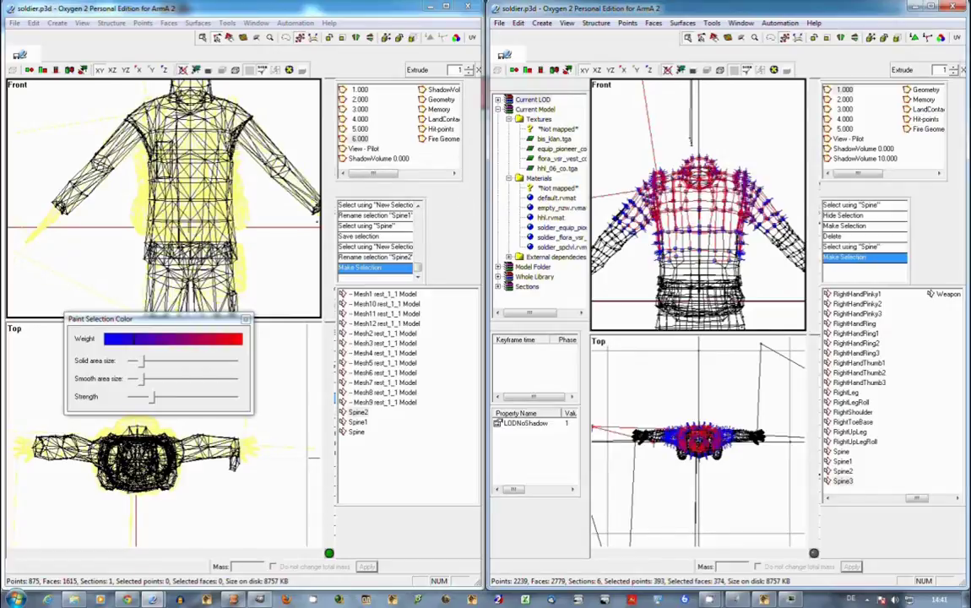
Step: Select the helmeted head and neck of the unrigged soldier model and hide them
left_click(147, 146)
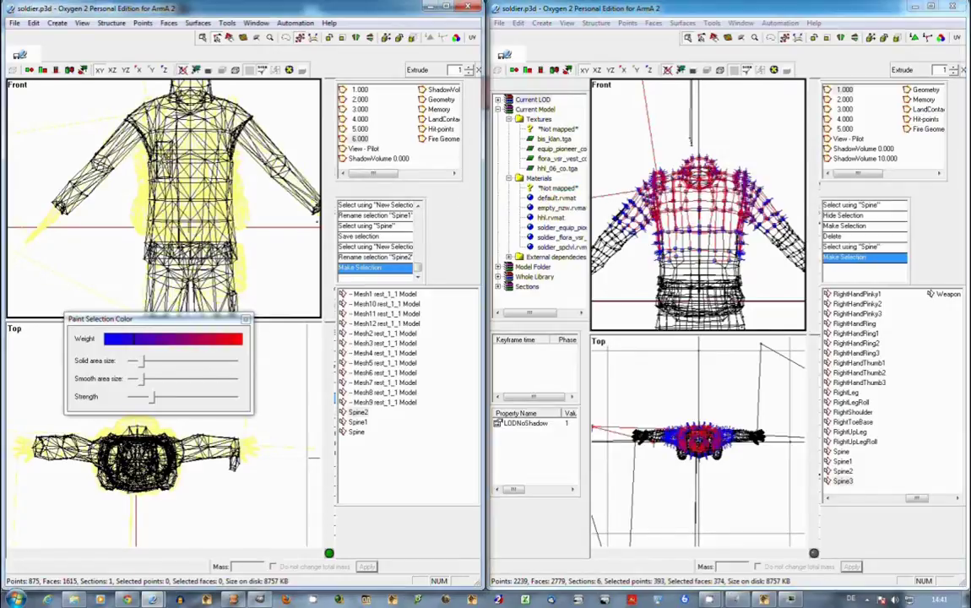
key("Up")
key("Up")
key("Up")
key("Up")
key("Up")
key("Up")
key("Up")
key("Up")
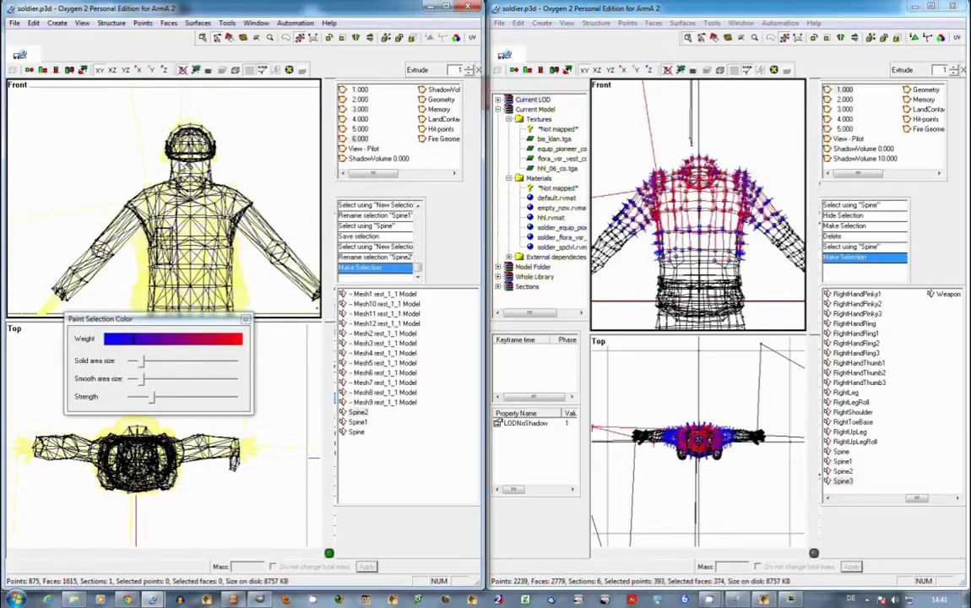
left_click_drag(129, 107, 230, 170)
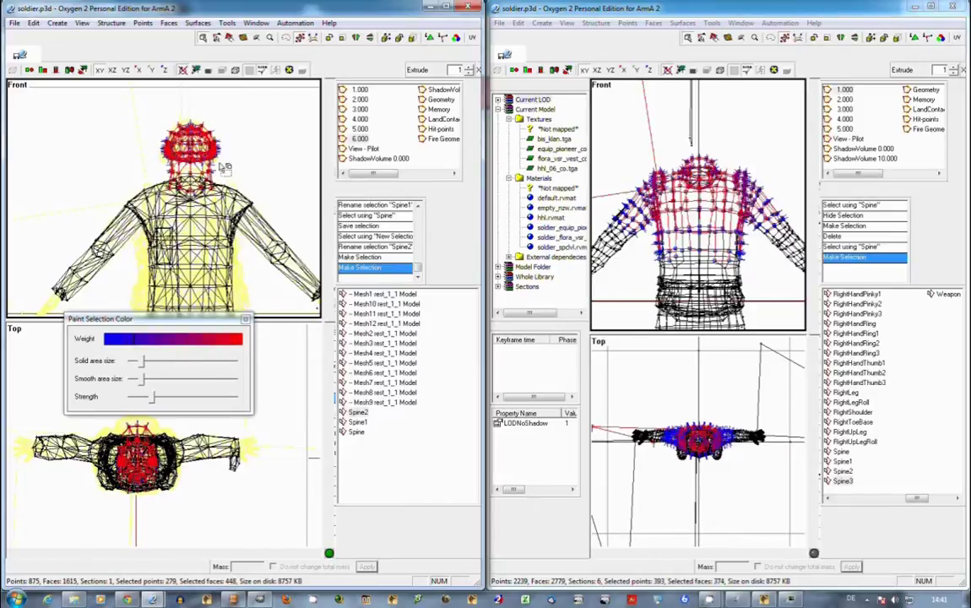
key("h")
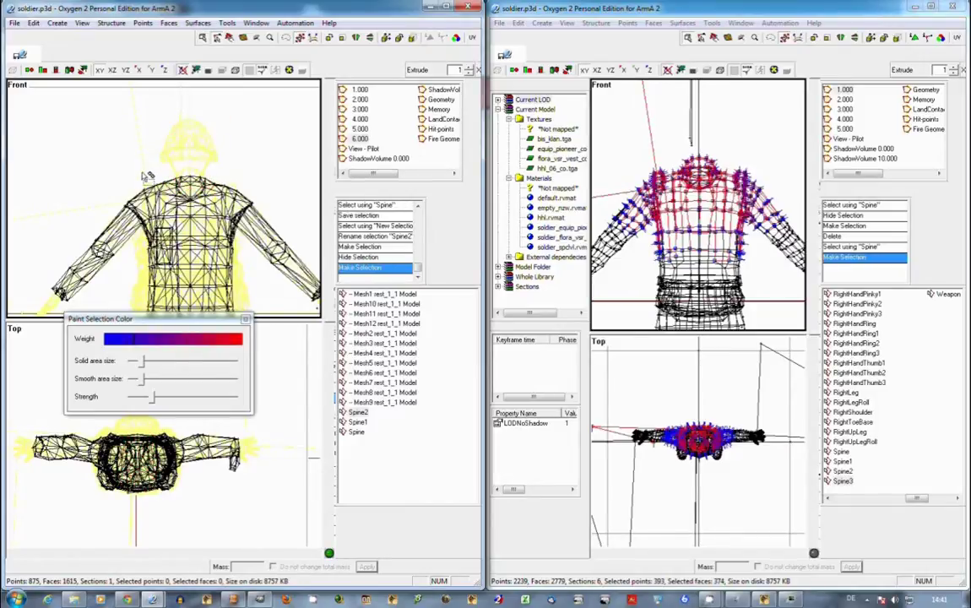
Step: Load Spine2, remove its lowest row, and add the shoulders, collar and both upper arms down to the elbows, following the reference Spine3
left_click(355, 412)
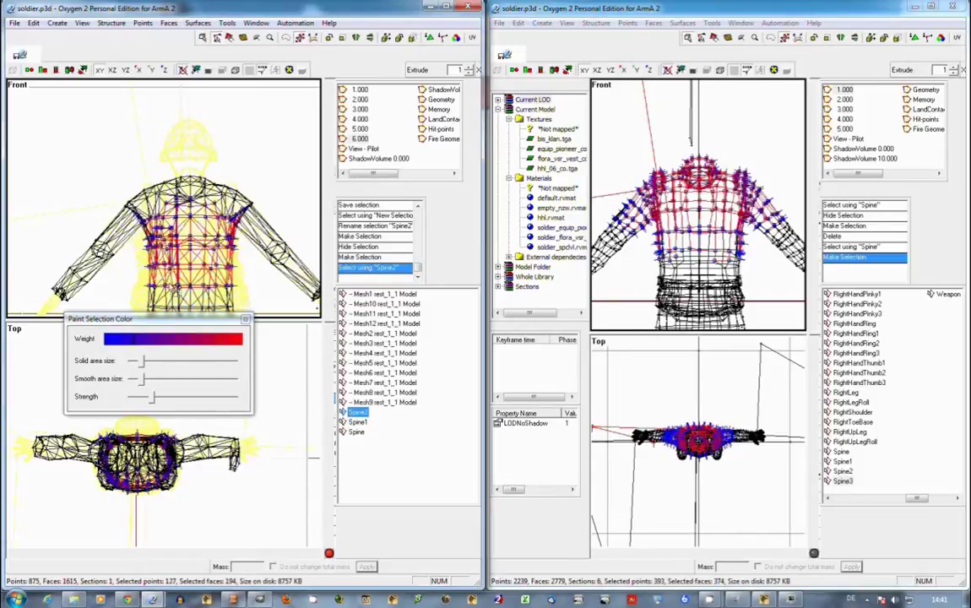
left_click_drag(188, 289, 258, 282, "shift")
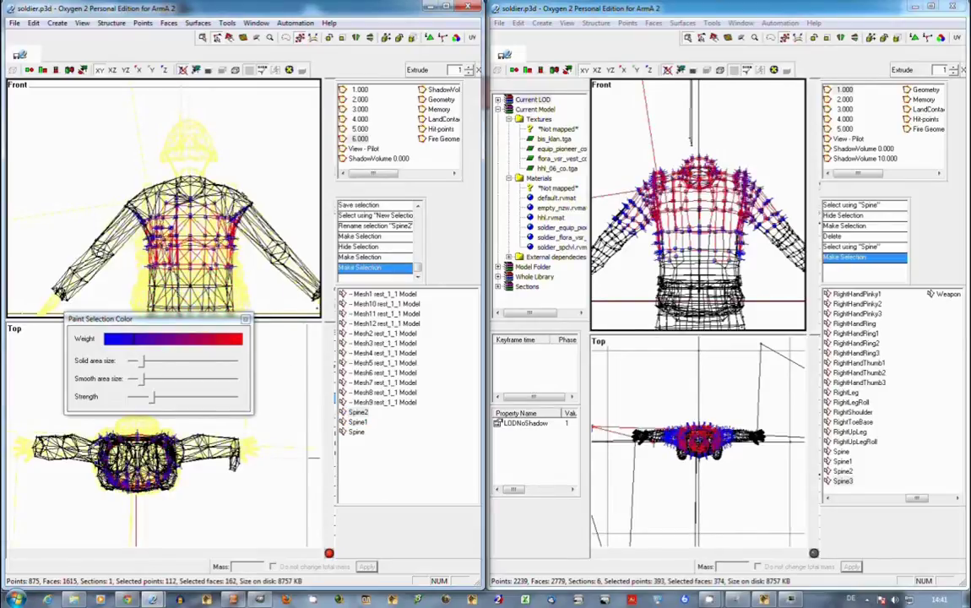
left_click_drag(248, 213, 255, 220, "ctrl")
left_click_drag(145, 173, 230, 226, "ctrl")
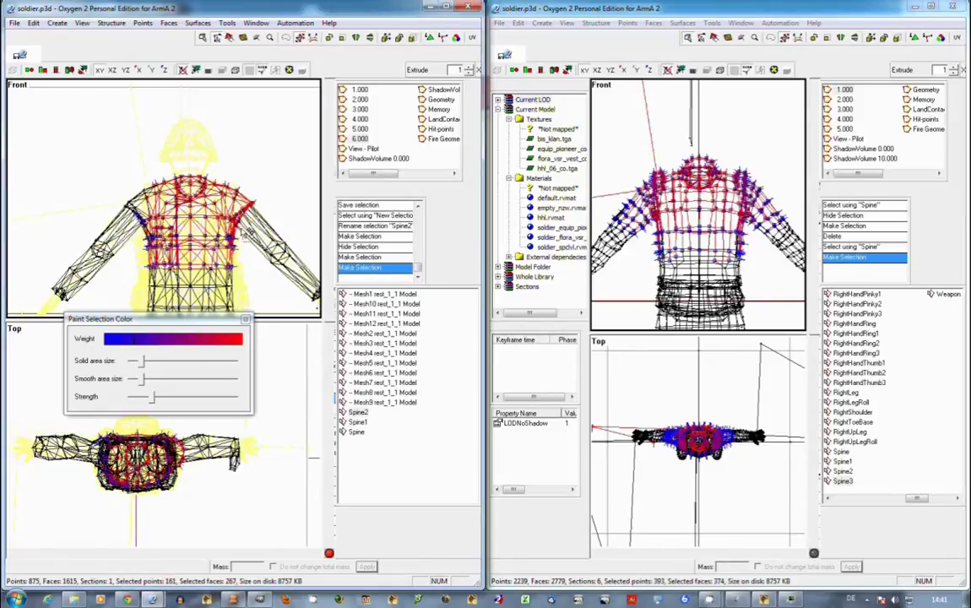
mouse_move(133, 173)
left_mouse_down()
mouse_move(152, 206)
mouse_move(115, 179)
mouse_move(142, 196)
mouse_move(77, 211)
mouse_move(101, 224)
mouse_move(128, 266)
mouse_move(93, 223)
mouse_move(95, 238)
left_mouse_up()
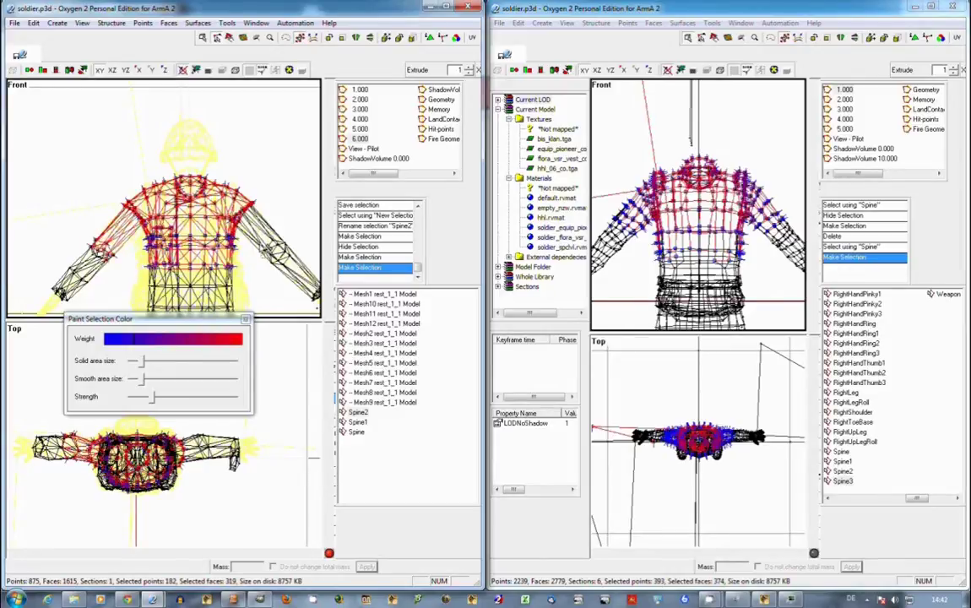
mouse_move(239, 221)
left_mouse_down()
mouse_move(253, 233)
mouse_move(245, 222)
mouse_move(253, 219)
mouse_move(269, 253)
mouse_move(240, 222)
mouse_move(284, 273)
left_mouse_up()
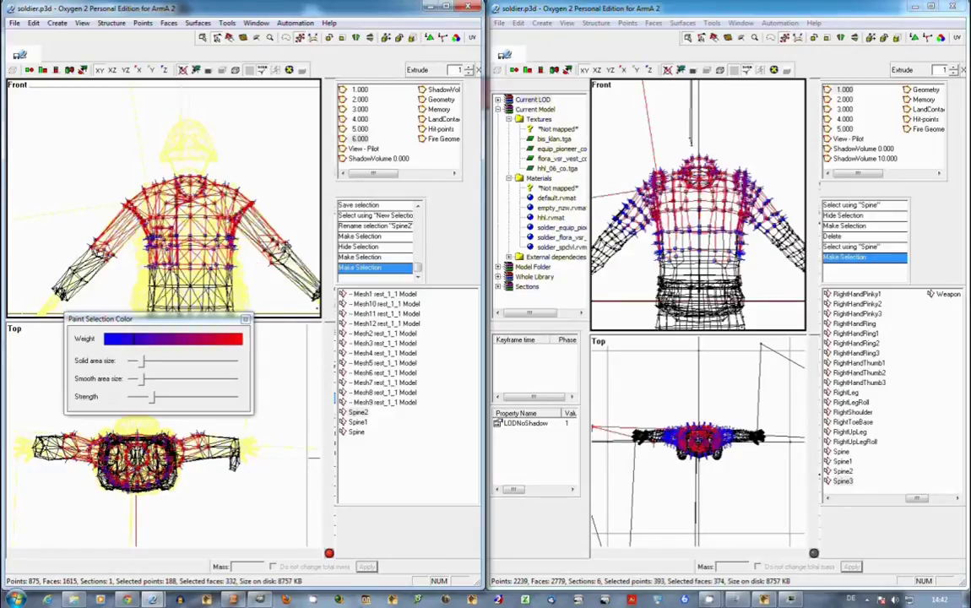
left_click_drag(282, 254, 289, 263)
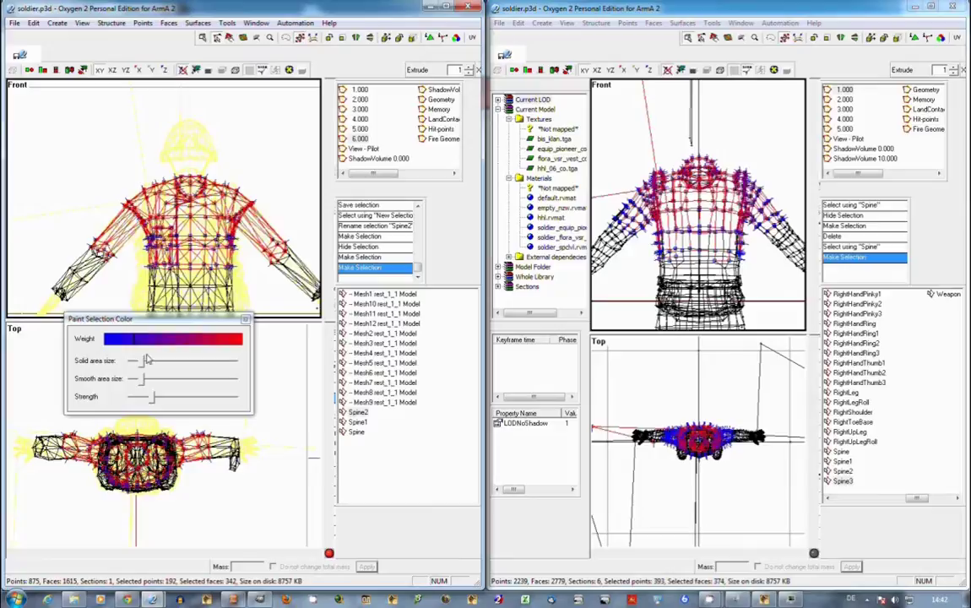
Step: Paint low, blue weights onto the selected points around both elbows of the unrigged soldier
left_click(135, 343)
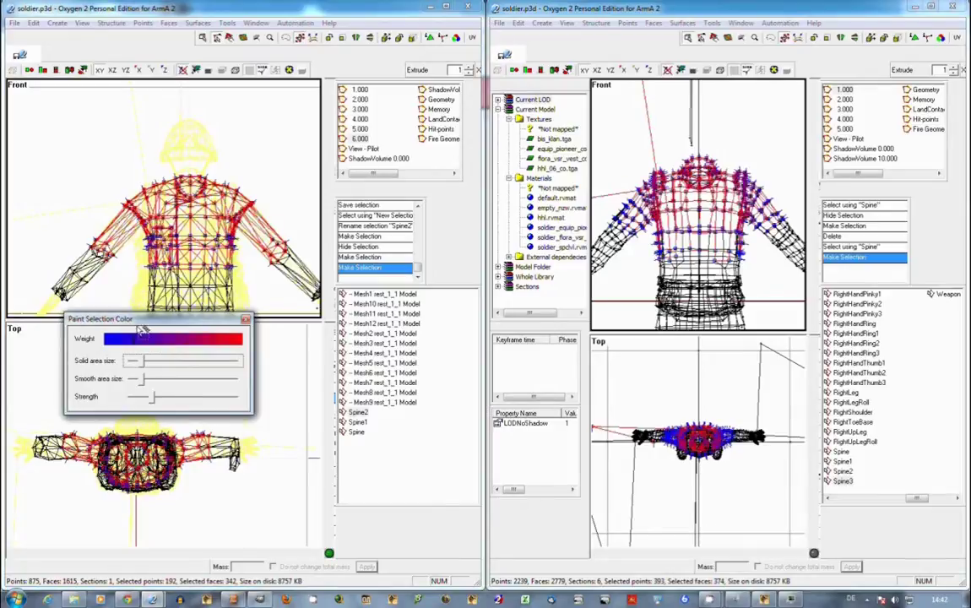
mouse_move(126, 319)
left_mouse_down()
mouse_move(118, 319)
mouse_move(161, 319)
left_mouse_up()
left_click(115, 256)
left_click_drag(225, 12, 232, 12)
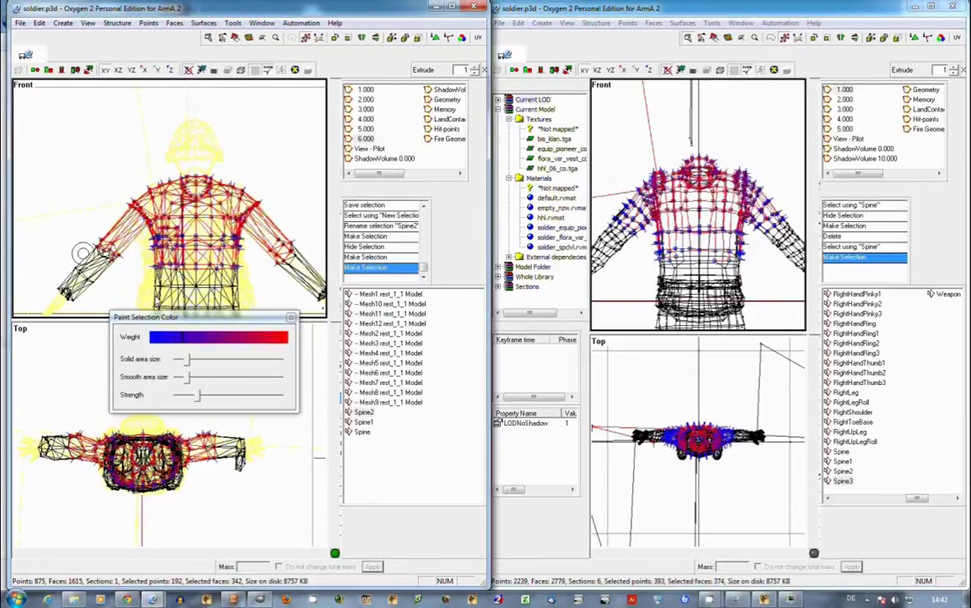
mouse_move(103, 248)
left_mouse_down()
mouse_move(100, 240)
mouse_move(115, 249)
mouse_move(102, 239)
left_mouse_up()
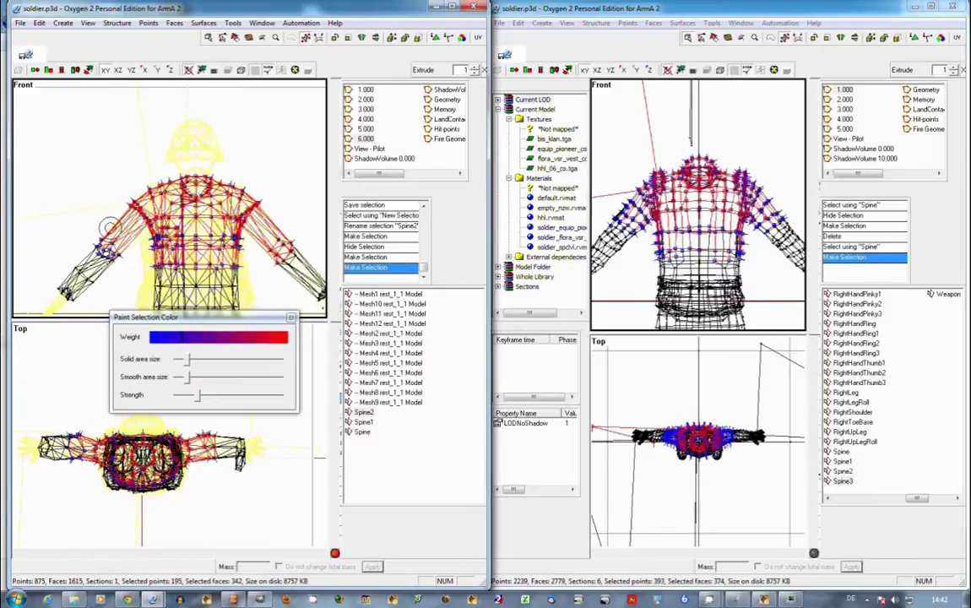
left_click(175, 336)
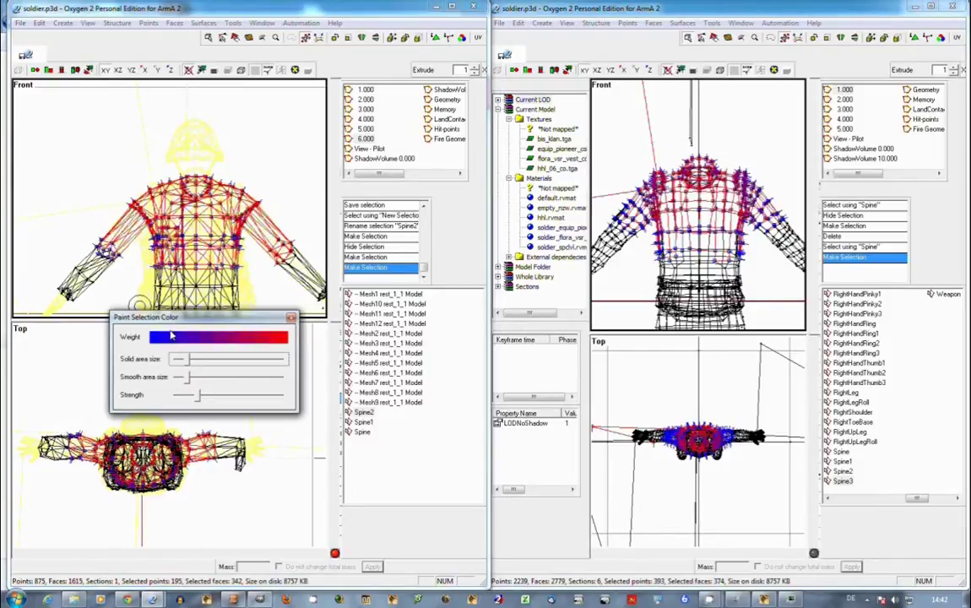
left_click(107, 246)
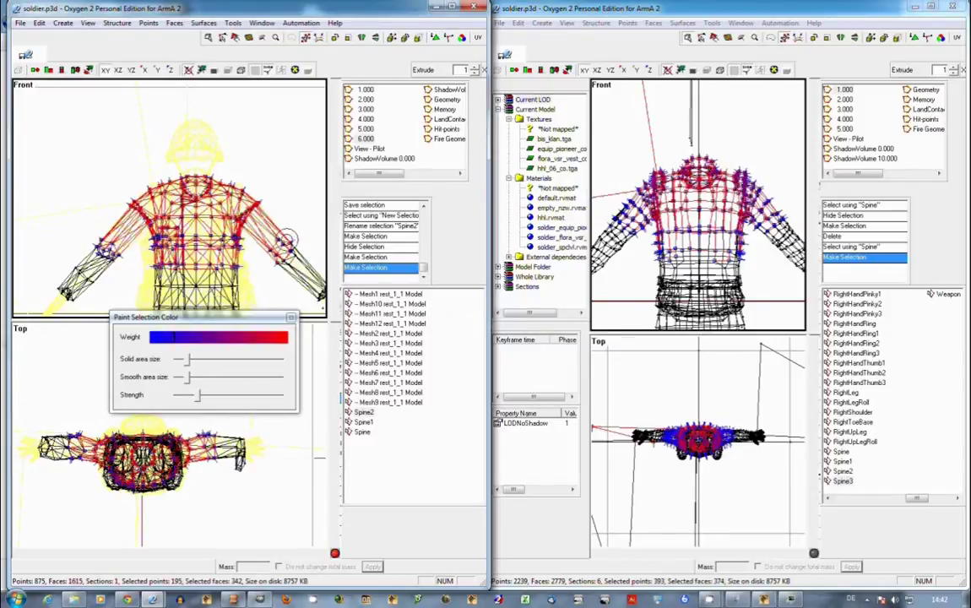
Step: Paint low to medium, purple-blue weights onto both shoulder seams and the chest points below the armpits
left_click(207, 337)
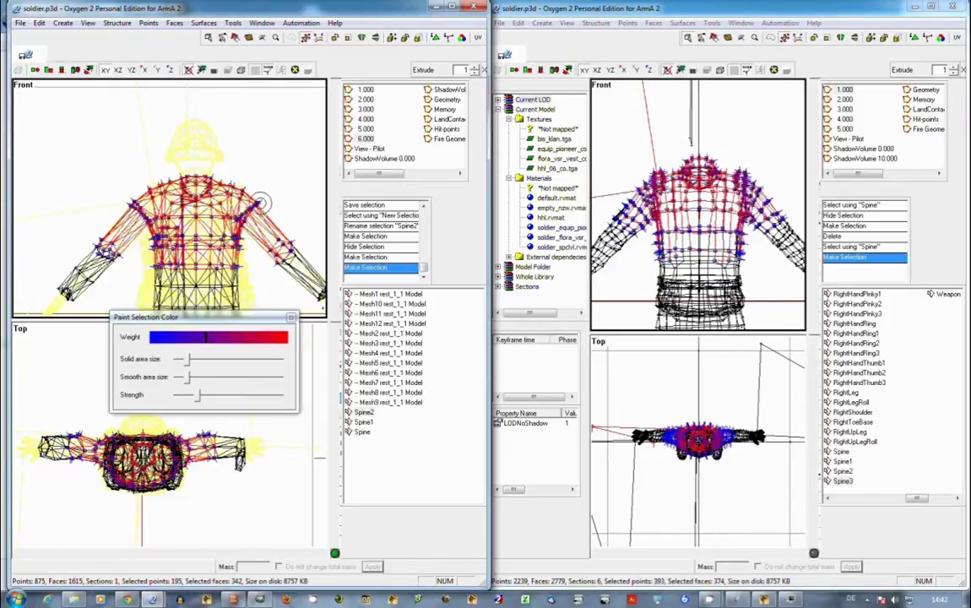
left_click(179, 340)
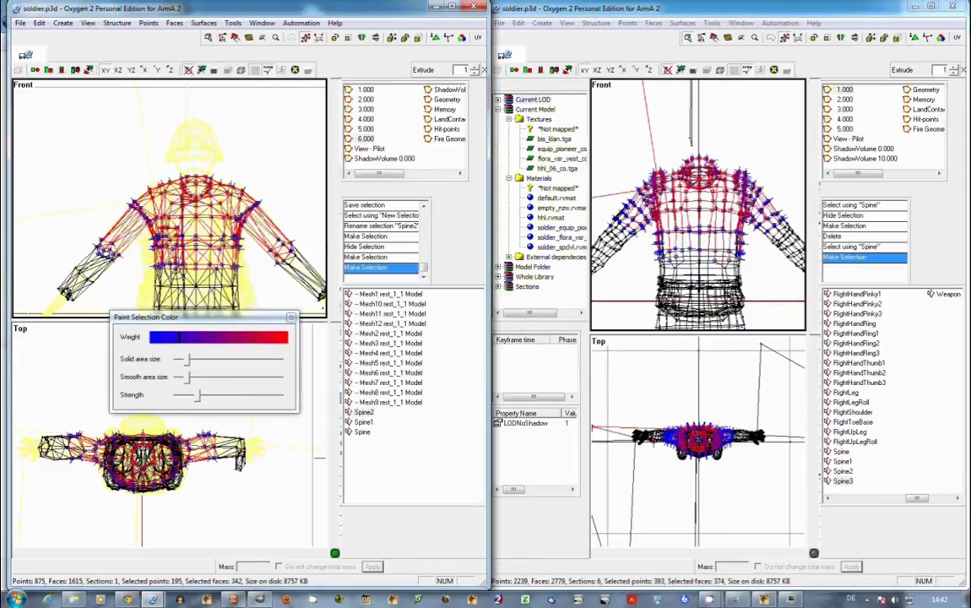
left_click(186, 339)
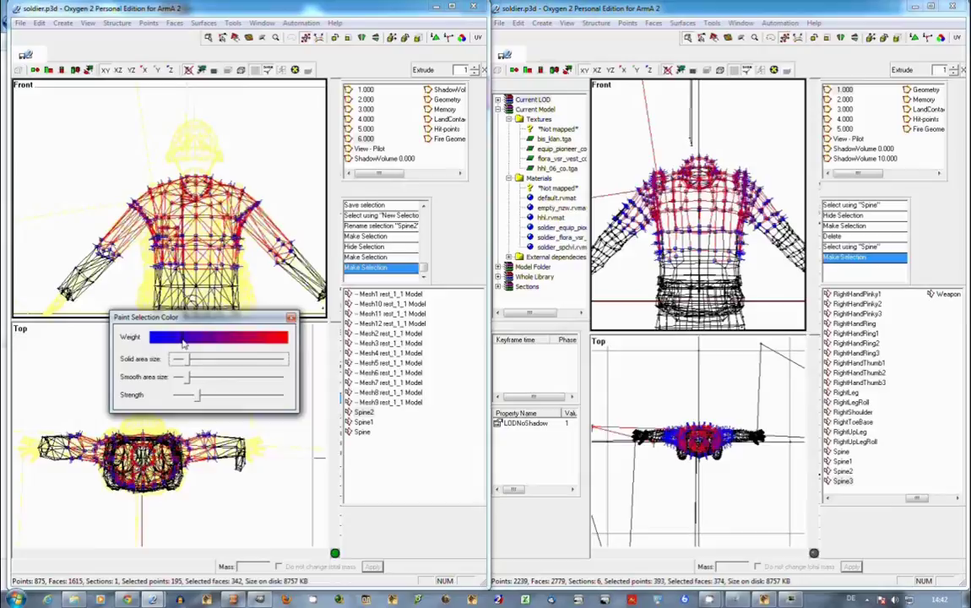
left_click(159, 240)
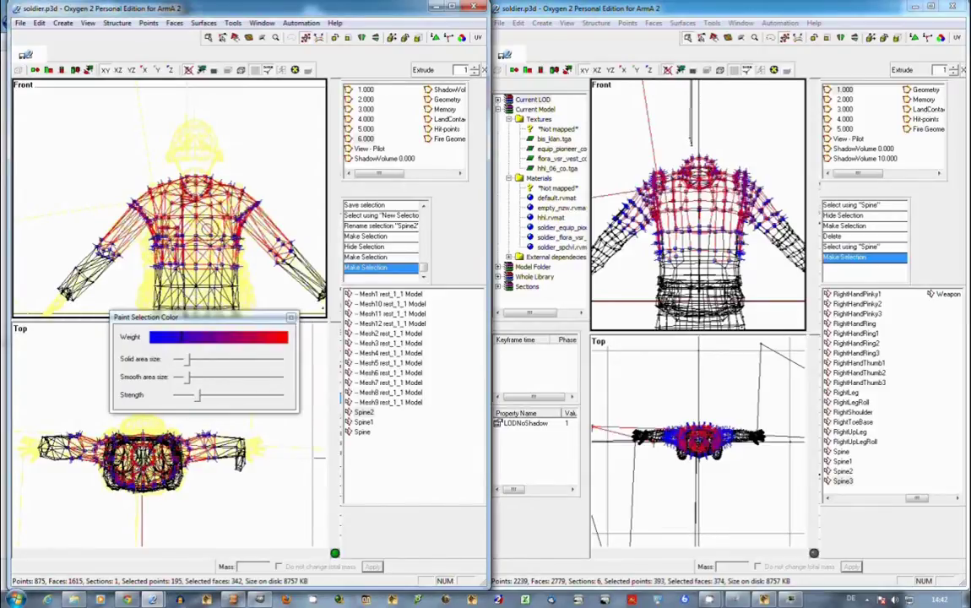
Step: Paint stronger, purple-red weights onto the collar, shoulder tops and upper chest, matching the reference soldier's Spine3
left_click(217, 337)
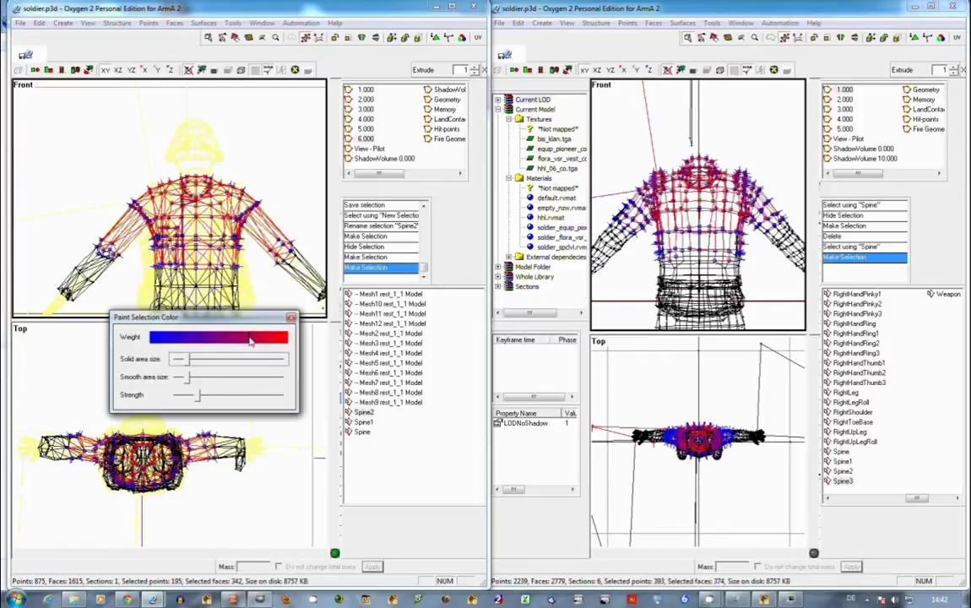
left_click_drag(249, 338, 246, 338)
left_click(165, 188)
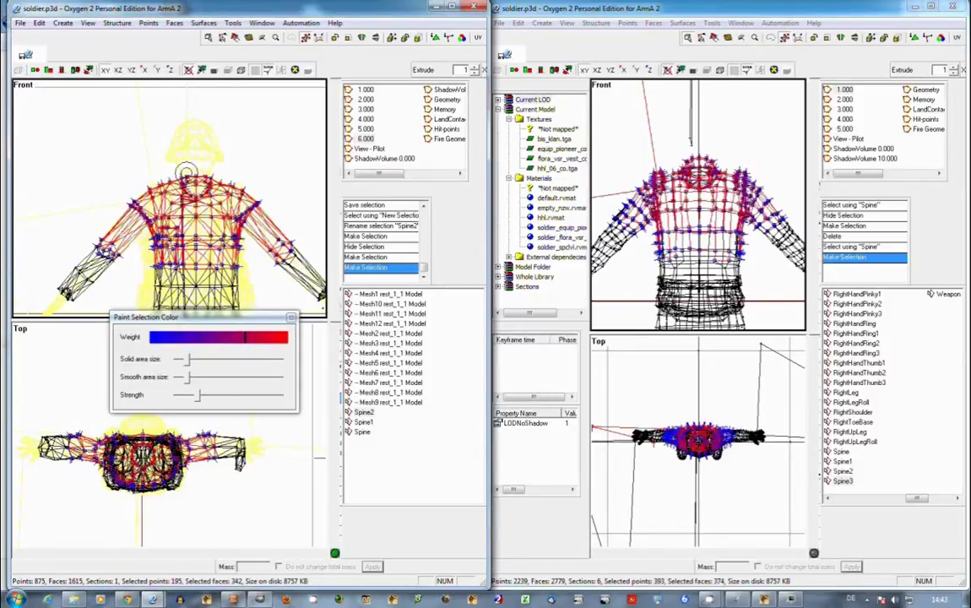
left_click(182, 173)
left_click(257, 337)
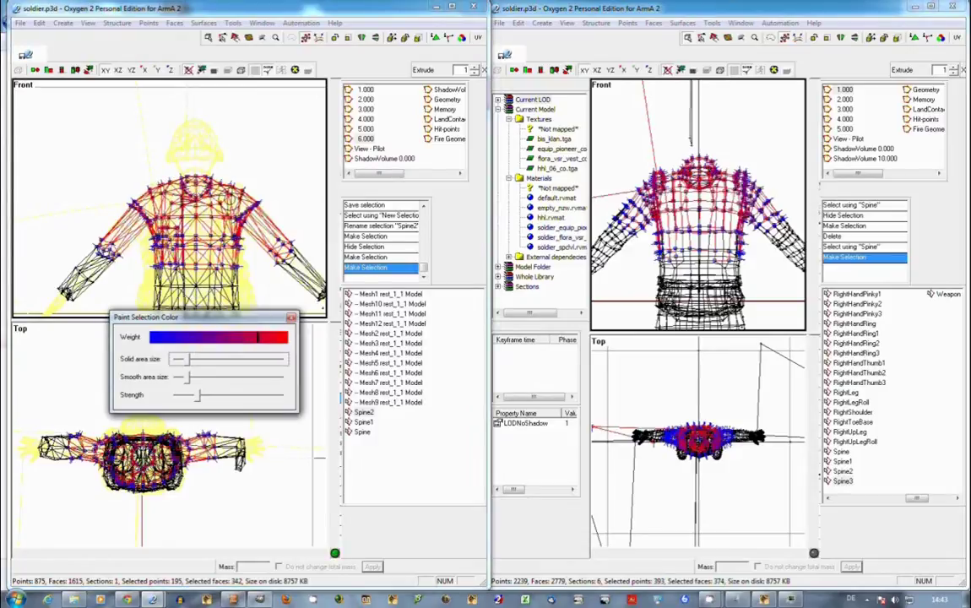
left_click(233, 197)
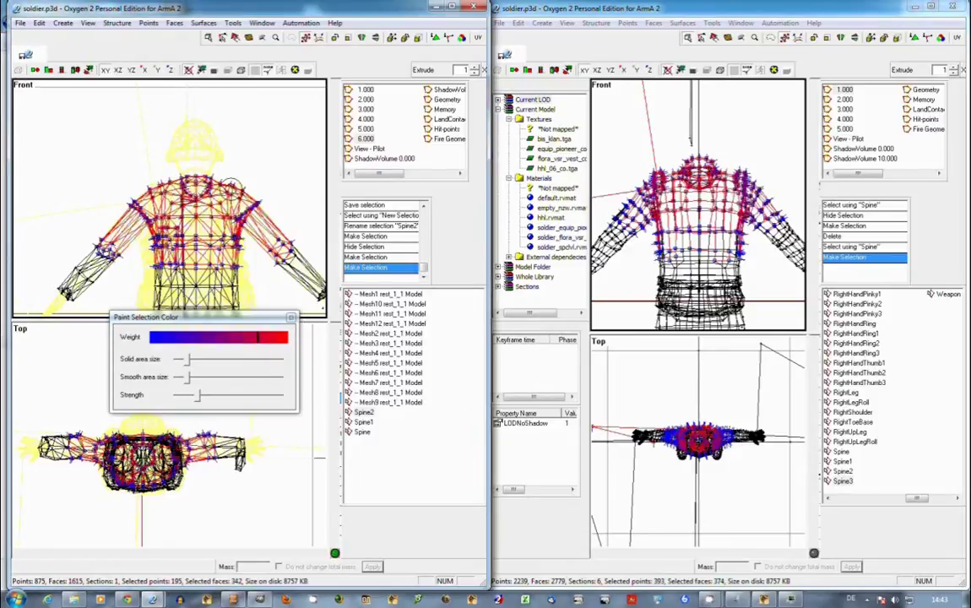
left_click(220, 337)
left_click(217, 193)
left_click_drag(242, 203, 240, 192)
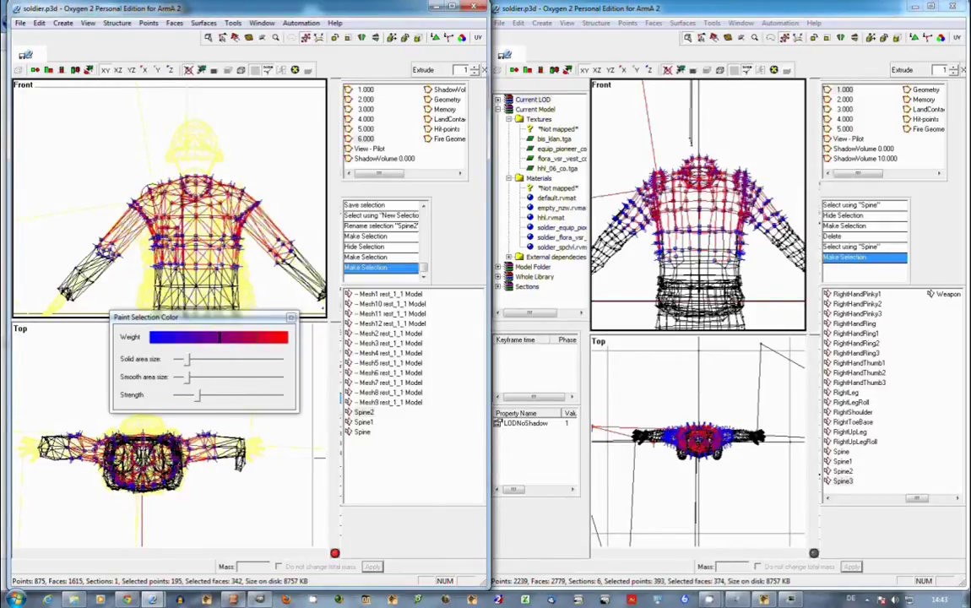
Step: Save the painted upper-body points as a new named selection called Spine3
left_click(363, 412)
right_click(397, 443)
left_click(409, 245)
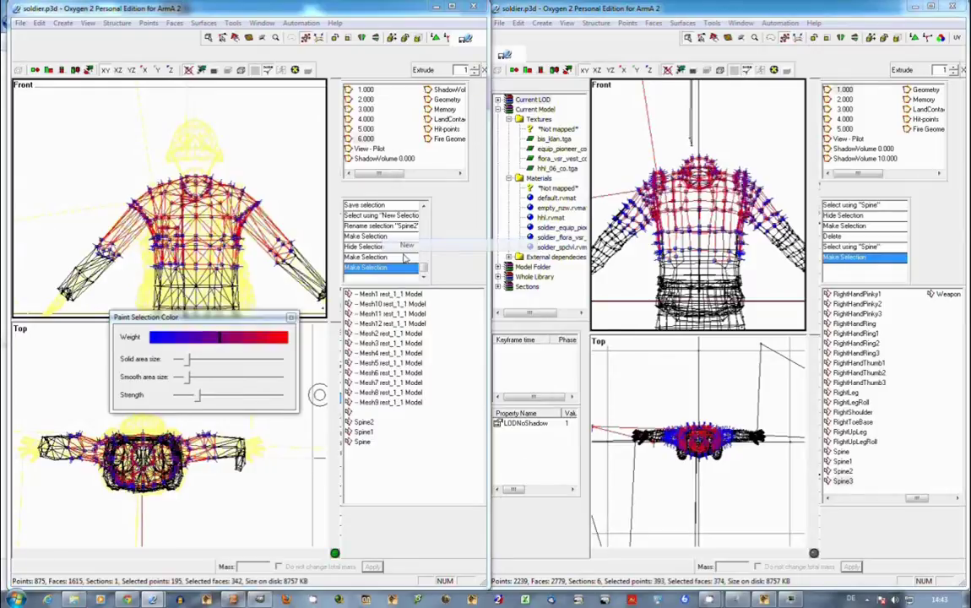
type("Spine3")
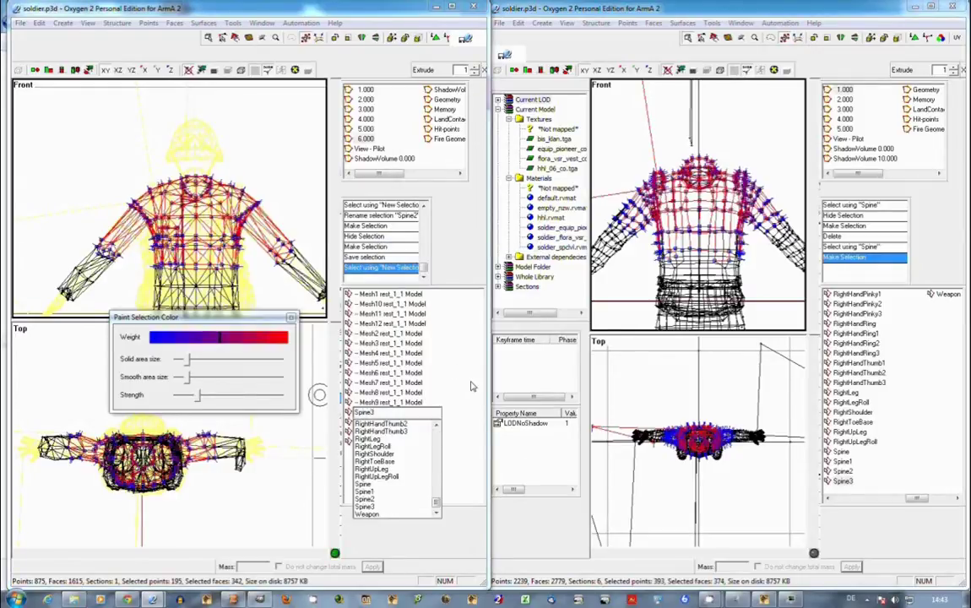
key("Return")
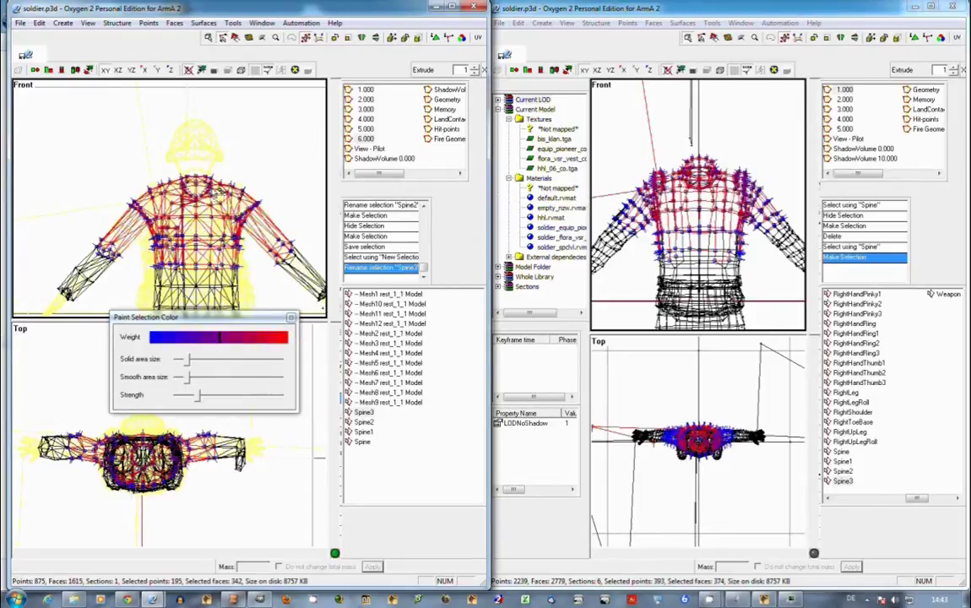
Step: Move the weight palette aside and review the saved Spine1 and Spine selections, leaving no points selected
left_click(212, 192)
left_click_drag(210, 317, 351, 379)
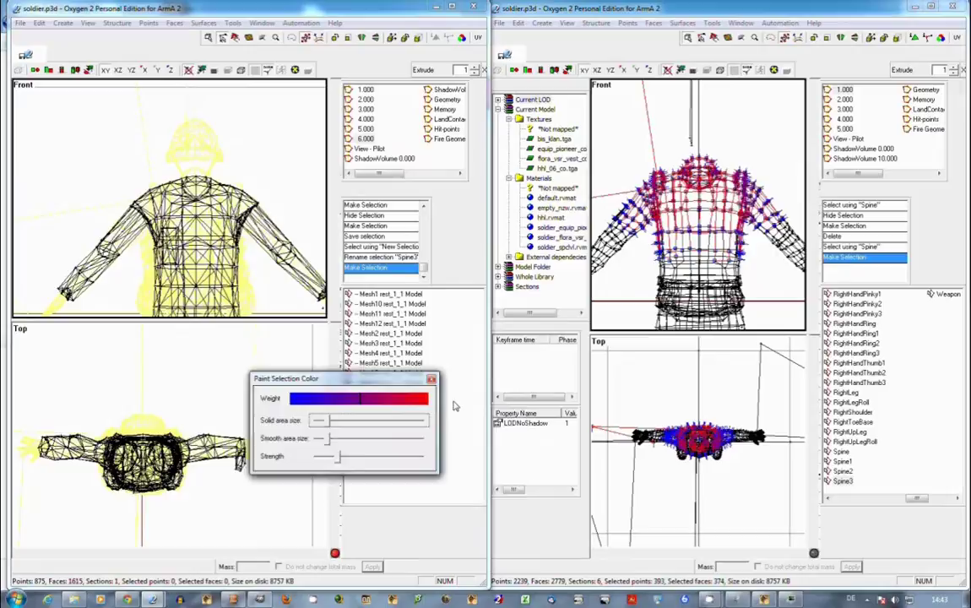
mouse_move(453, 406)
left_mouse_down()
mouse_move(482, 439)
mouse_move(470, 425)
mouse_move(618, 443)
left_mouse_up()
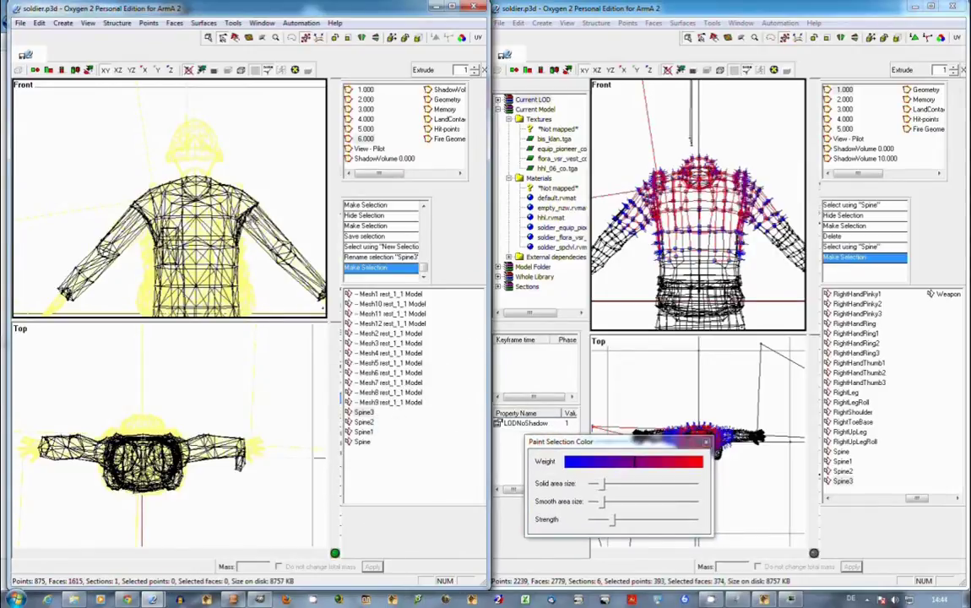
left_click(363, 432)
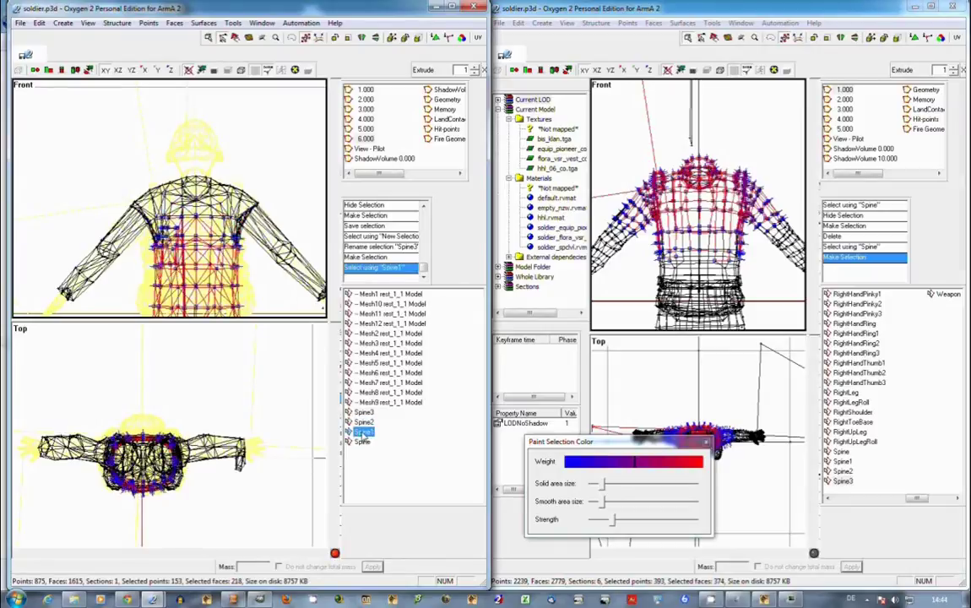
left_click(361, 441)
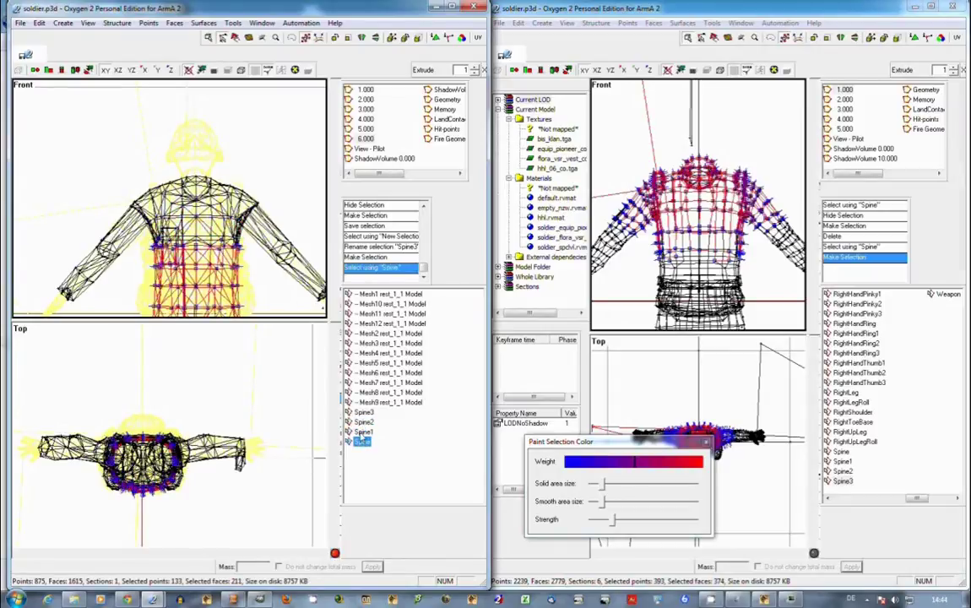
left_click(145, 185)
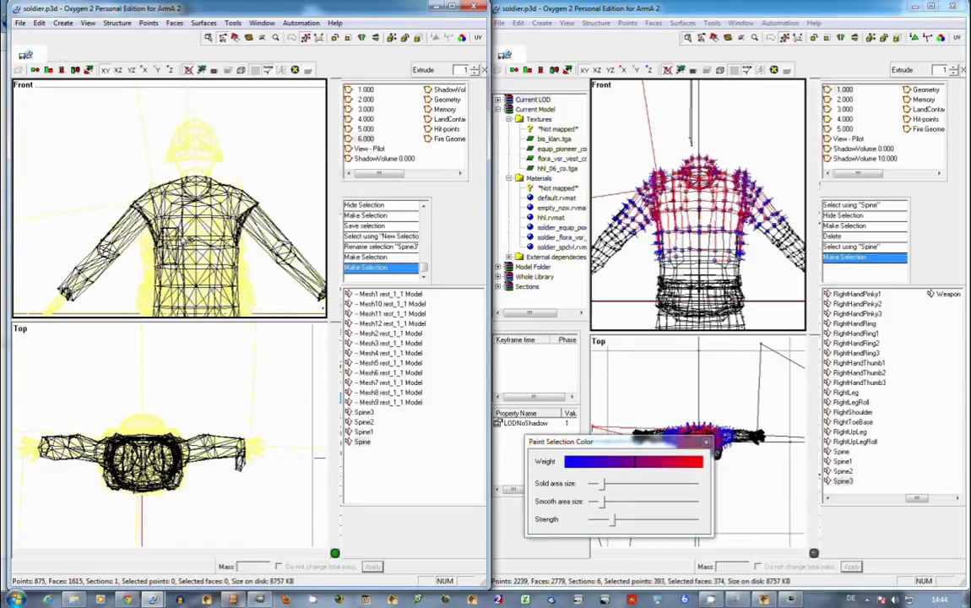
scroll(184, 243, "down", 3)
scroll(180, 241, "up", 2)
right_click_drag(153, 211, 139, 190)
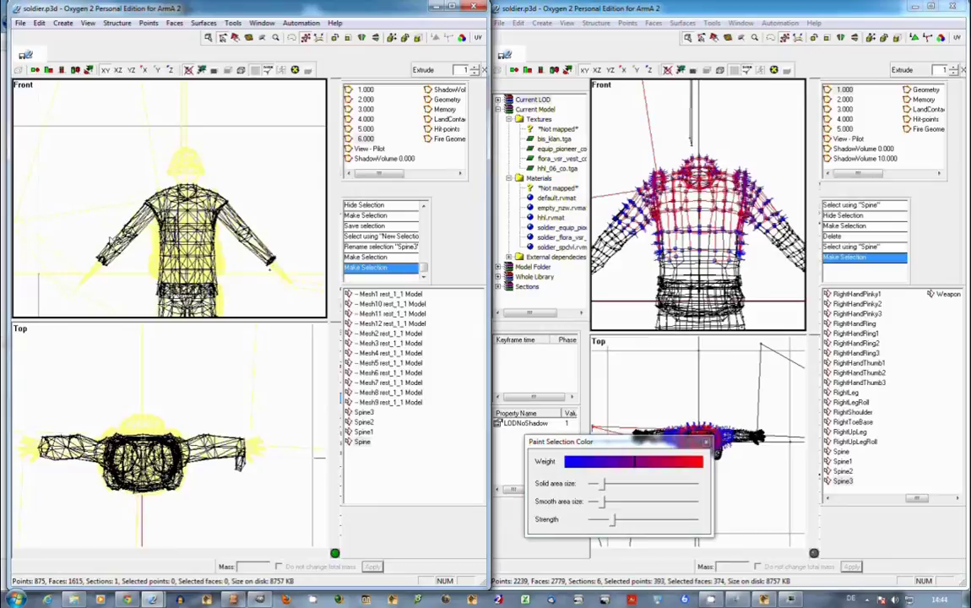
left_click_drag(74, 217, 157, 278)
left_click(166, 272)
scroll(190, 243, "up", 2)
scroll(181, 239, "down", 2)
Step: Start setting an RTM preview animation for the Buldozer viewer and browse to the P: drive
left_click(88, 23)
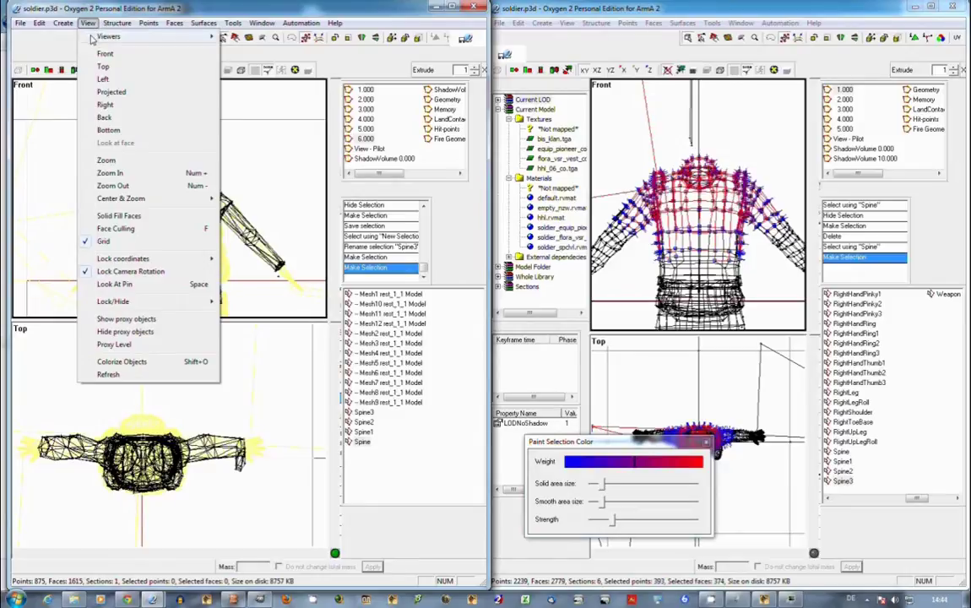
mouse_move(92, 38)
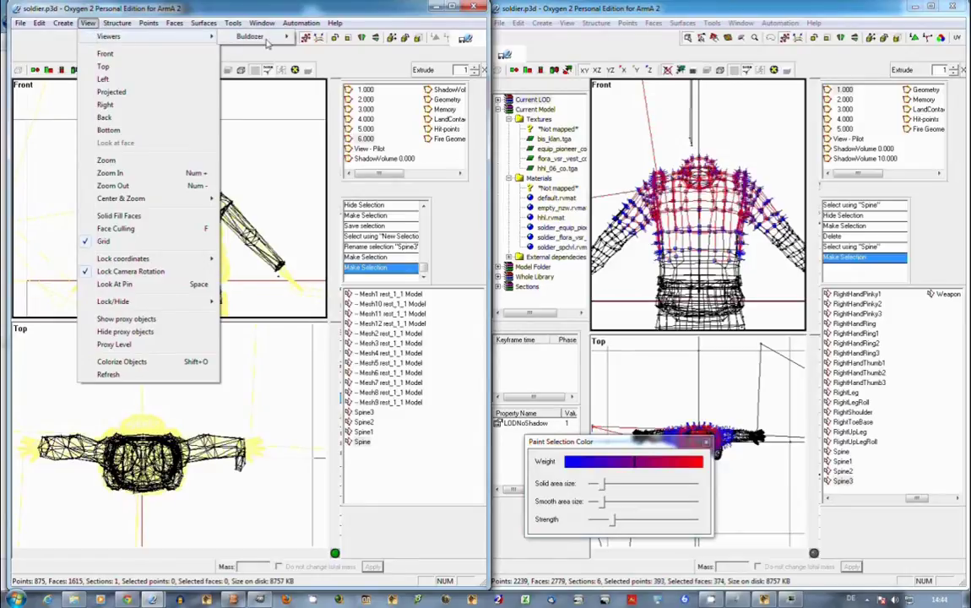
mouse_move(240, 37)
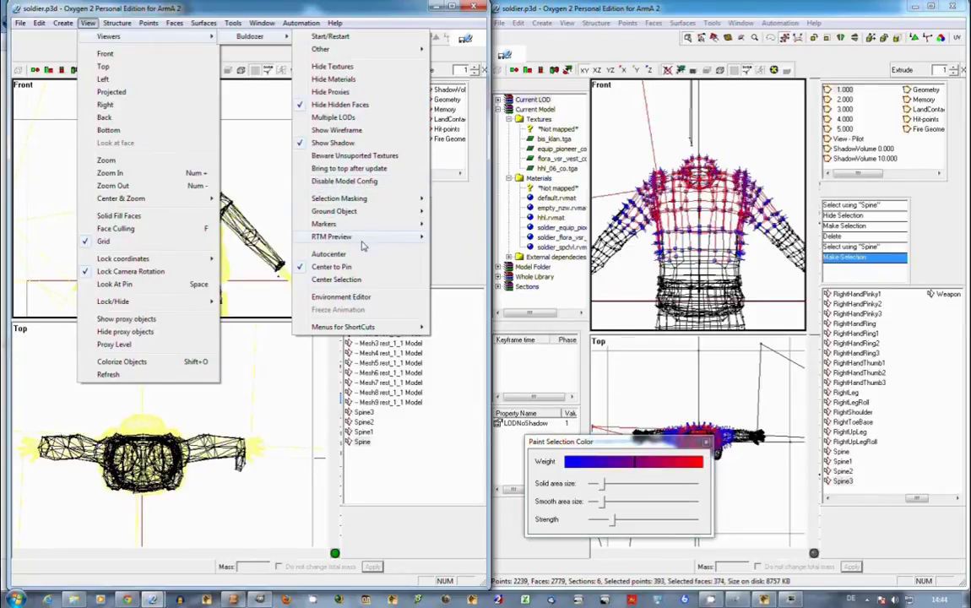
mouse_move(363, 242)
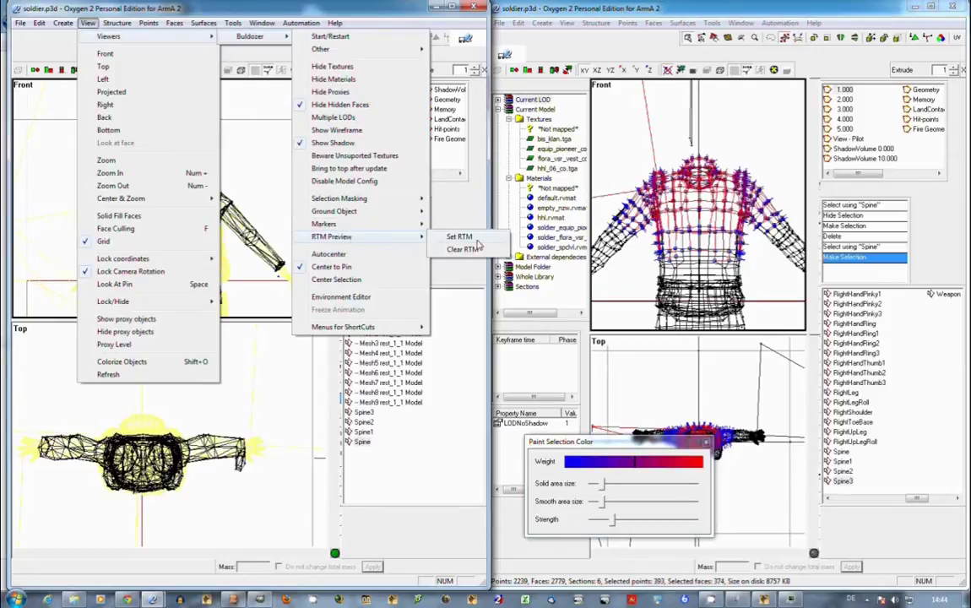
left_click(460, 237)
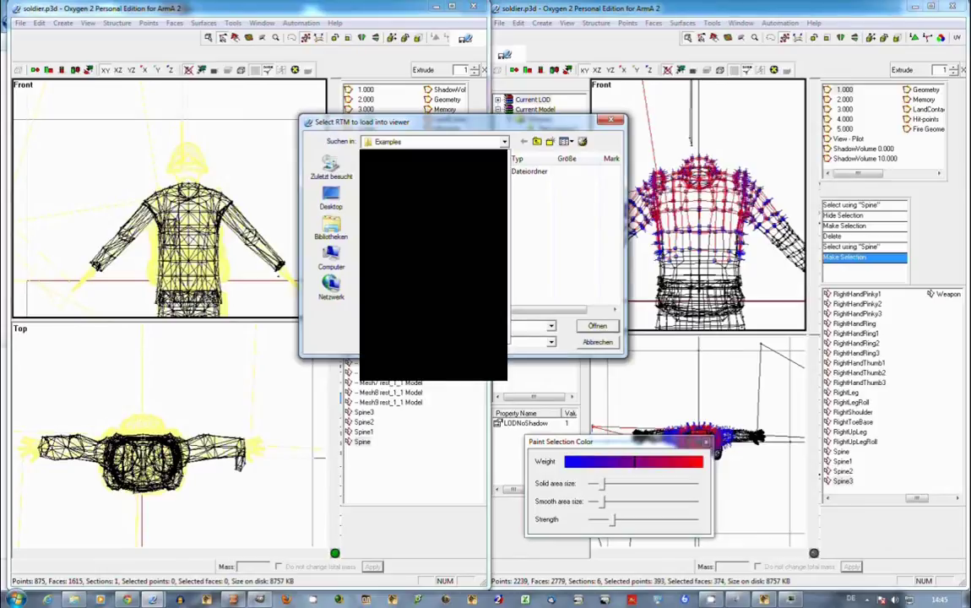
left_click(430, 295)
scroll(562, 228, "down", 6)
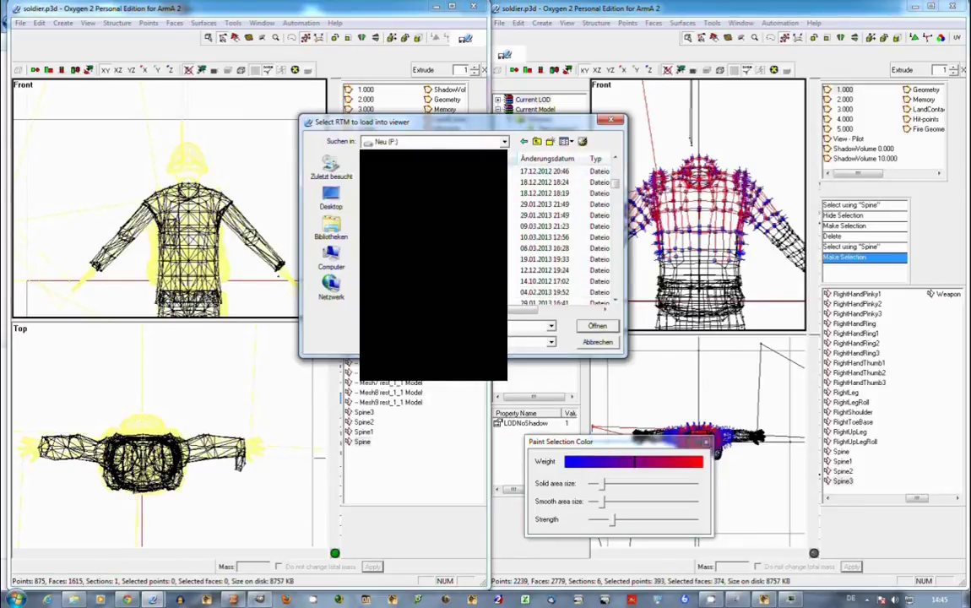
scroll(562, 228, "up", 5)
scroll(562, 226, "up", 1)
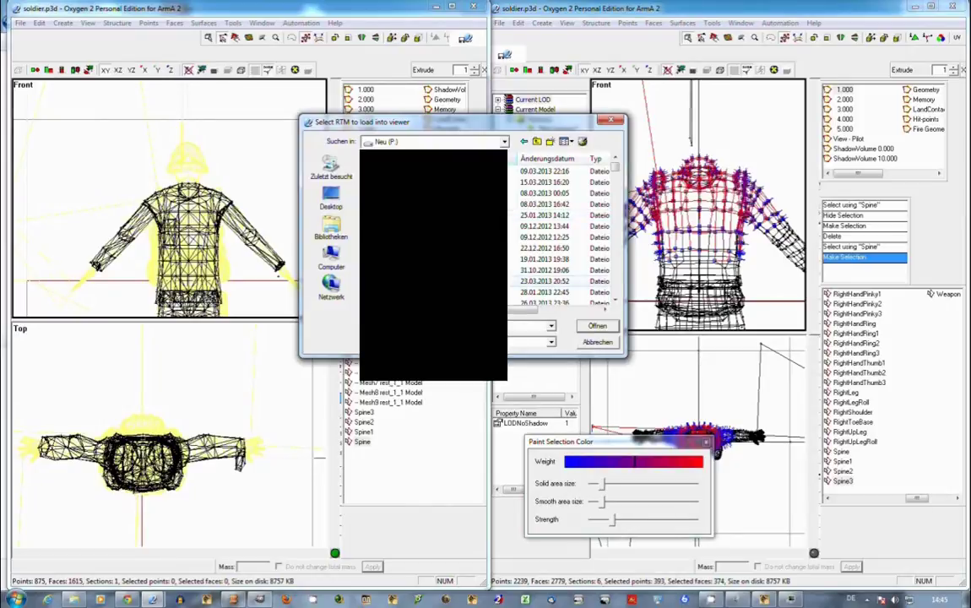
Step: Try to load the walking animation amovpercmwlksnonwnondf.rtm from wlk\non\non as the viewer's RTM preview, and close the crashed viewer
double_click(544, 281)
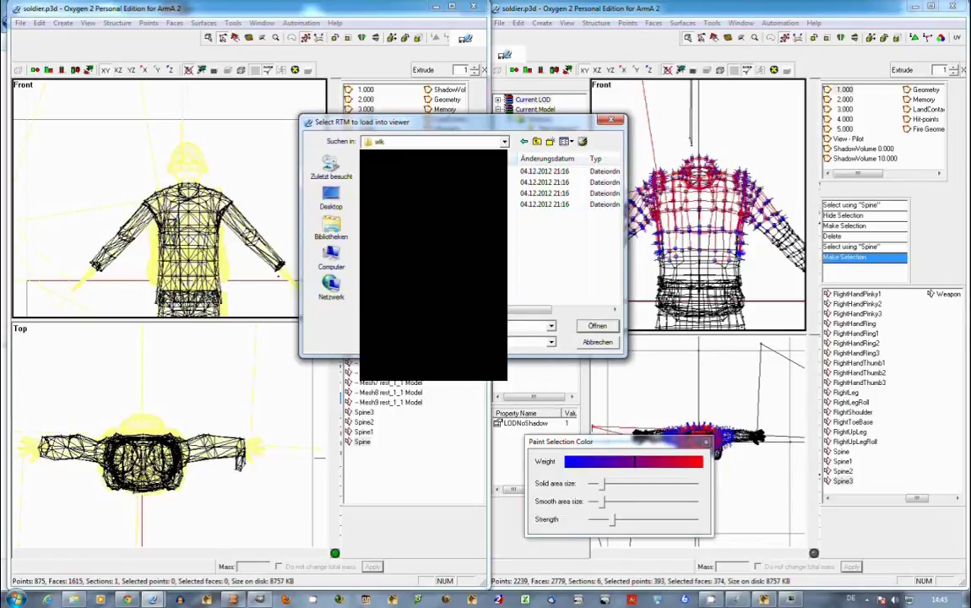
double_click(383, 190)
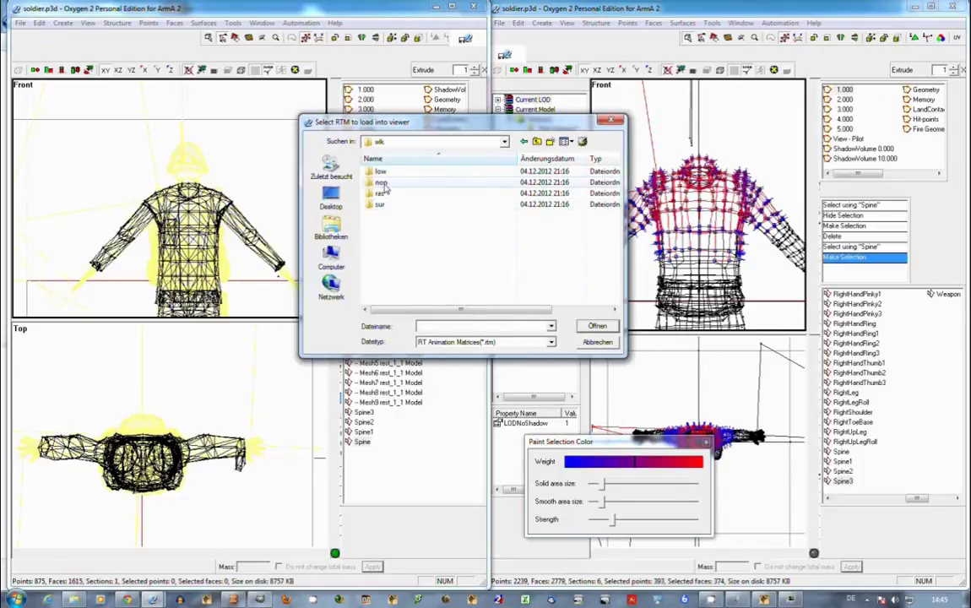
double_click(381, 184)
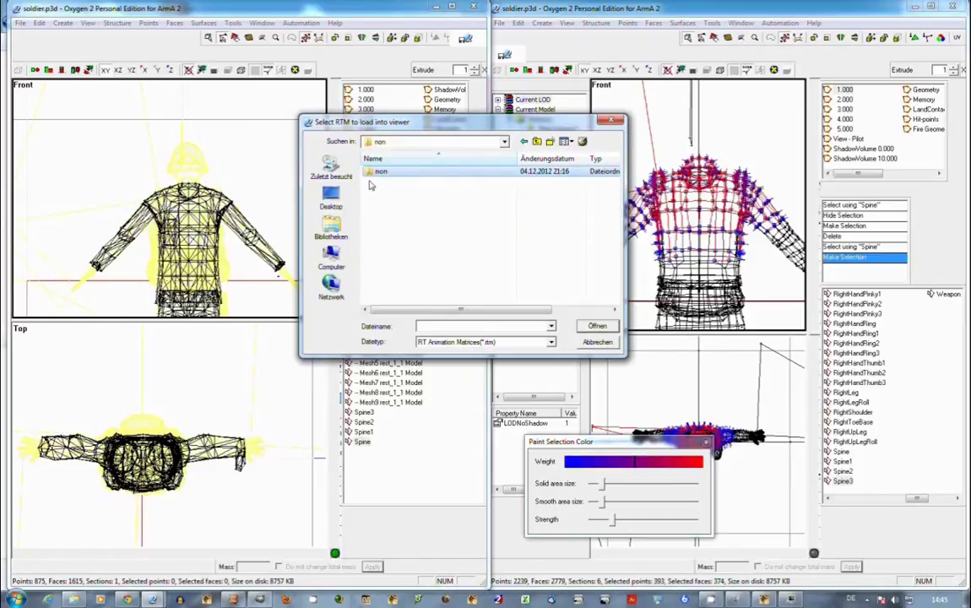
double_click(376, 173)
left_click(438, 215)
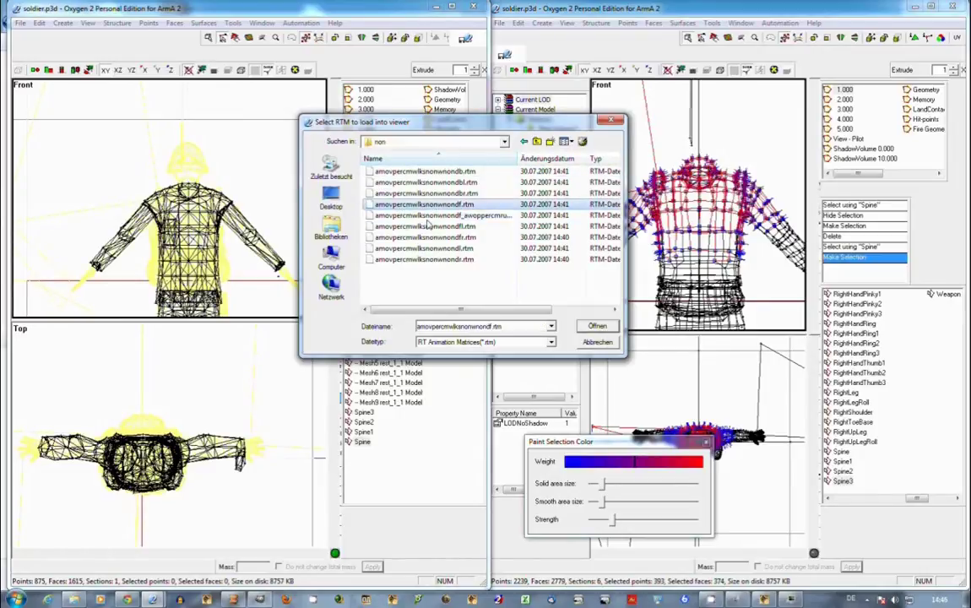
left_click(439, 206)
double_click(439, 206)
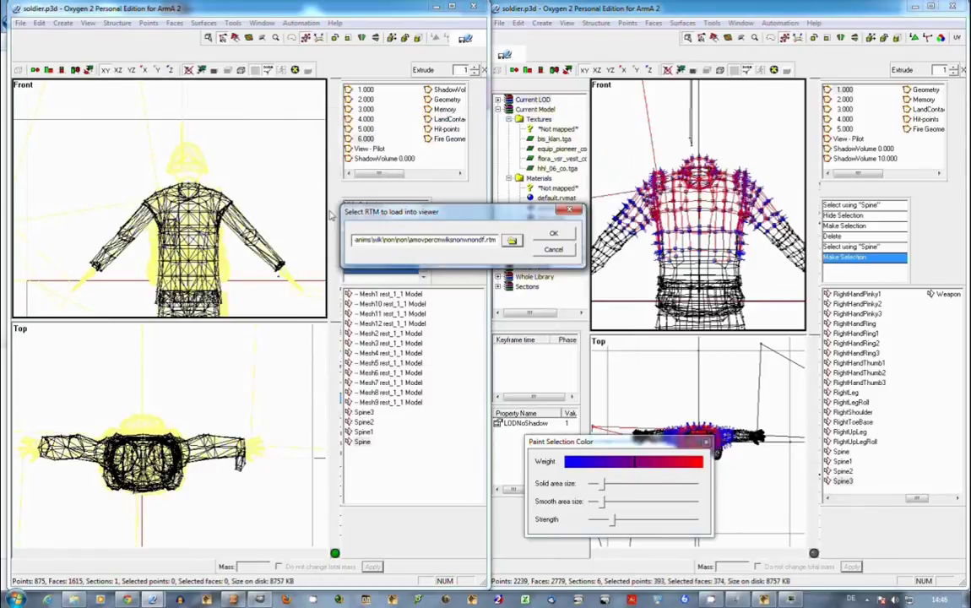
left_click(552, 234)
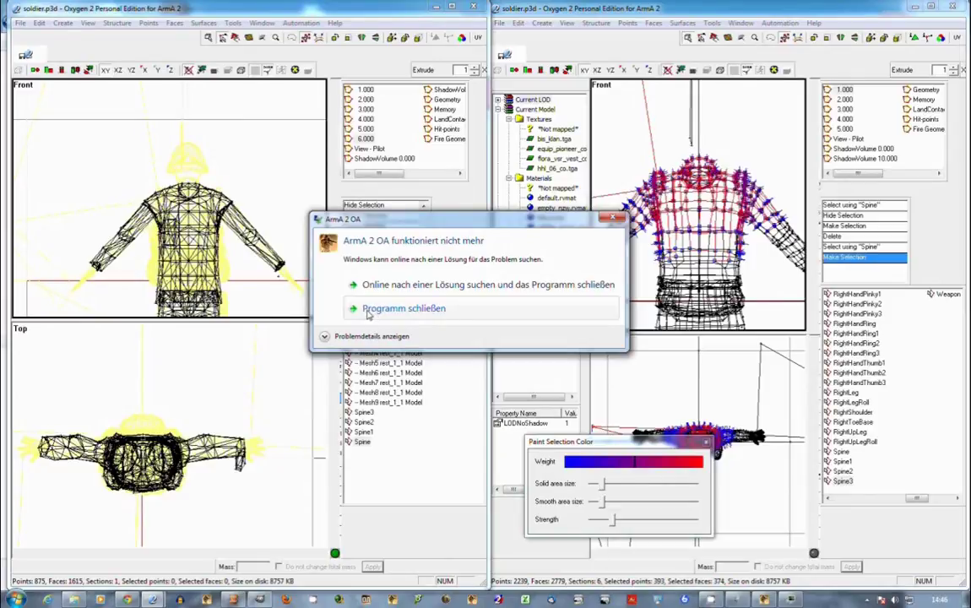
left_click(365, 309)
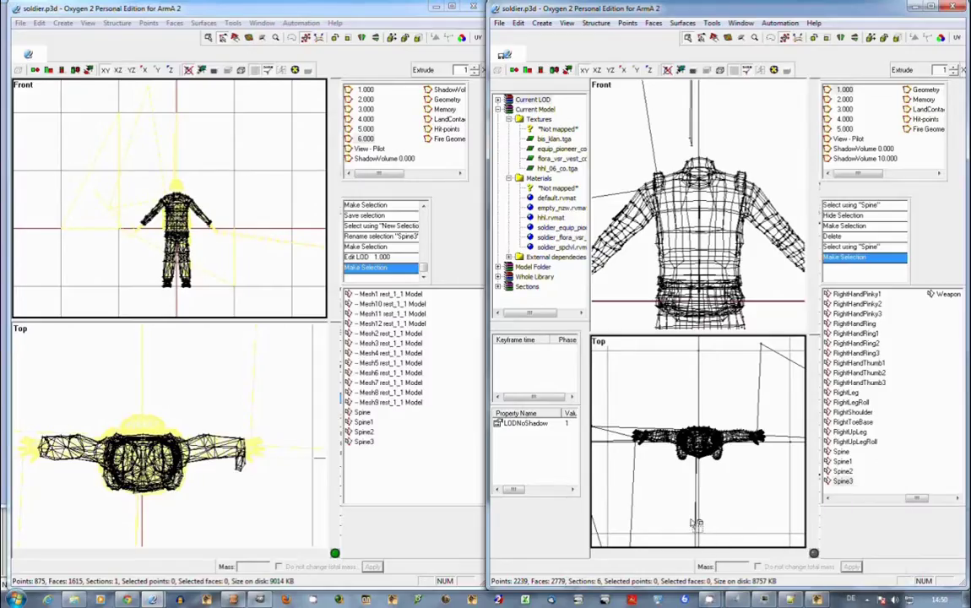
Step: Switch to Notepad++ and examine the soldier class entry inheriting from ArmaMan in model.cfg
left_click(790, 600)
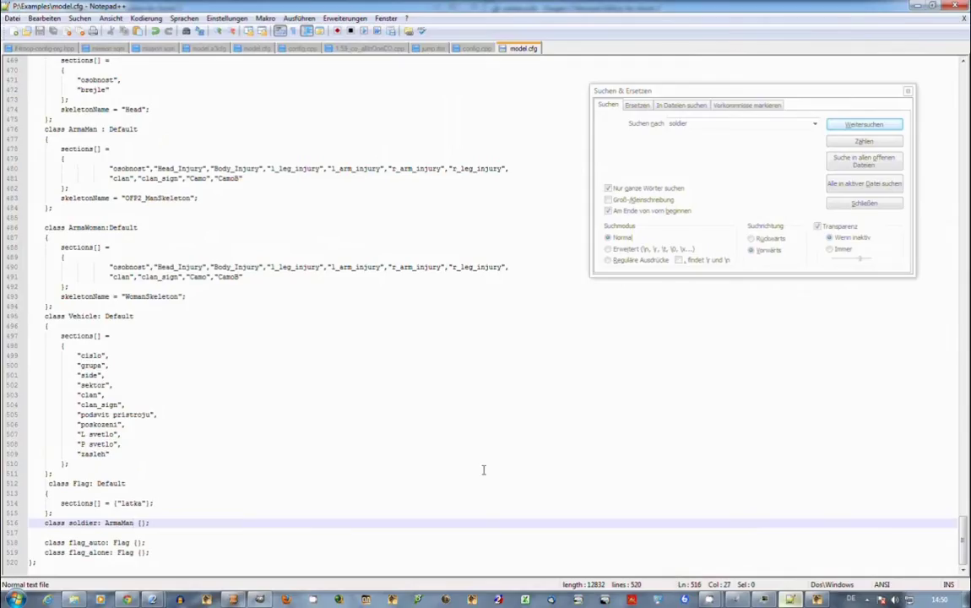
left_click(300, 376)
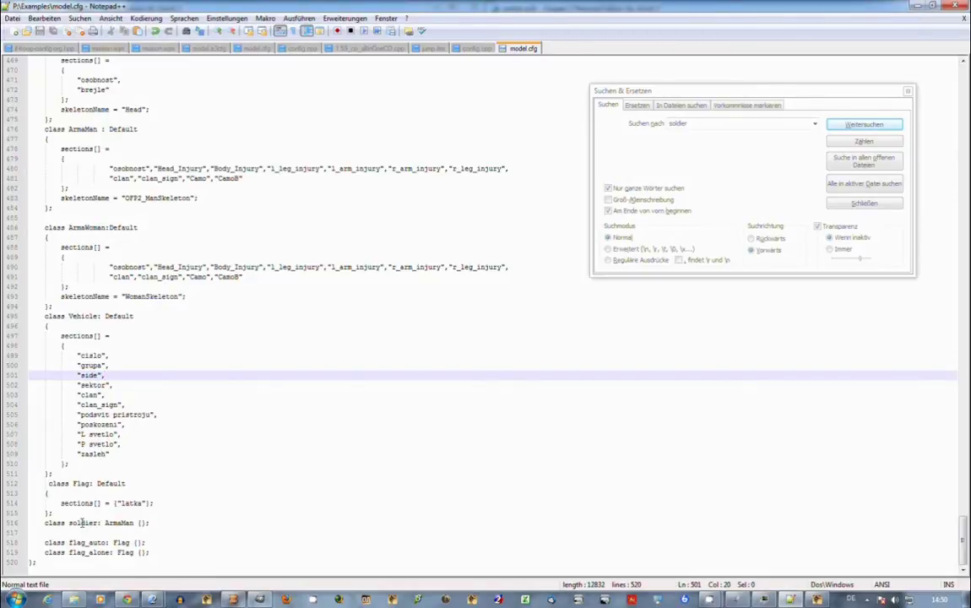
left_click(57, 523)
left_click(63, 529)
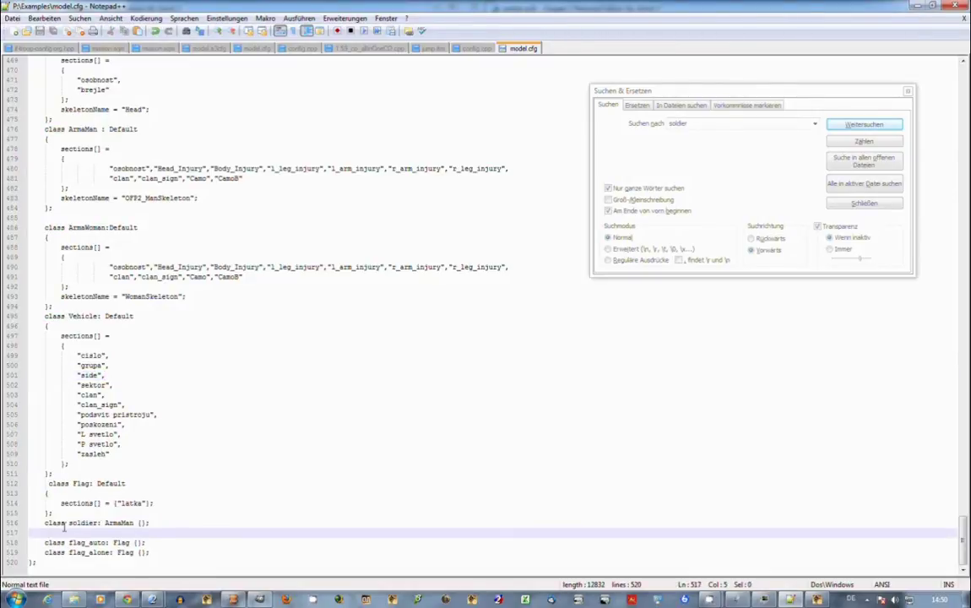
left_click_drag(46, 523, 101, 523)
left_click(113, 523)
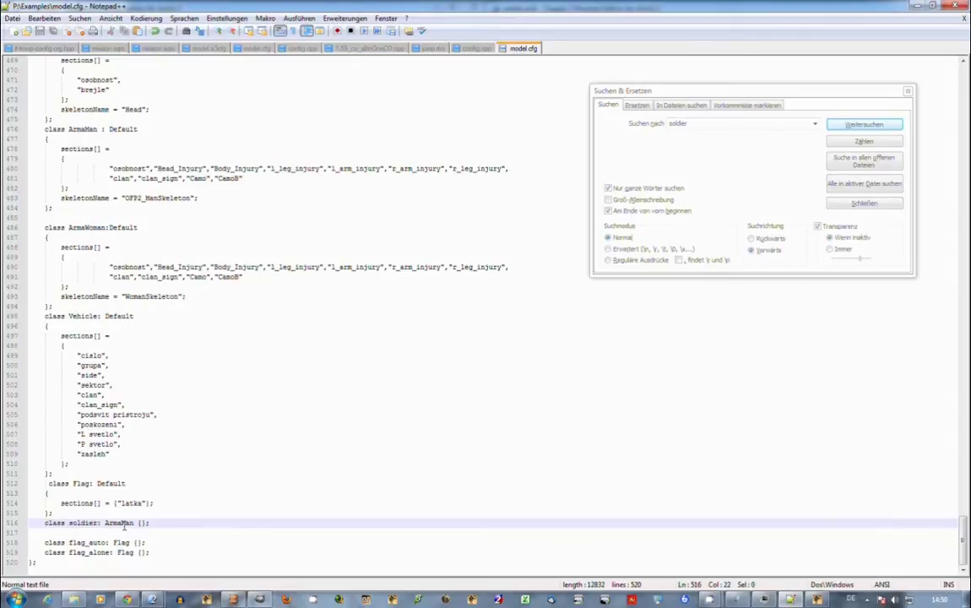
double_click(123, 524)
left_click(101, 525)
double_click(83, 523)
double_click(119, 523)
Step: Examine the ArmaMan class definition in model.cfg, including its sections and skeleton name
scroll(96, 327, "up", 6)
left_click(95, 316)
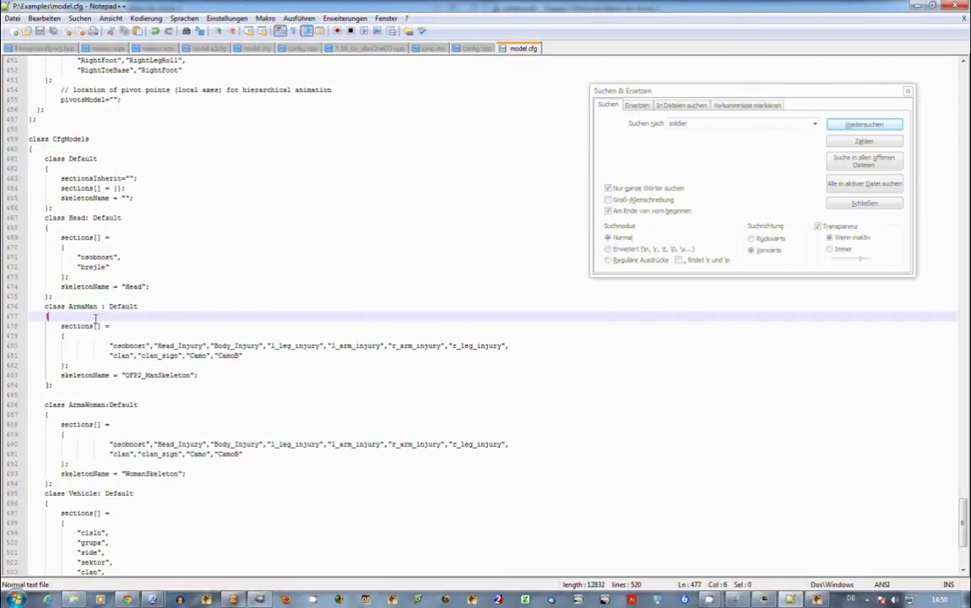
scroll(126, 396, "down", 5)
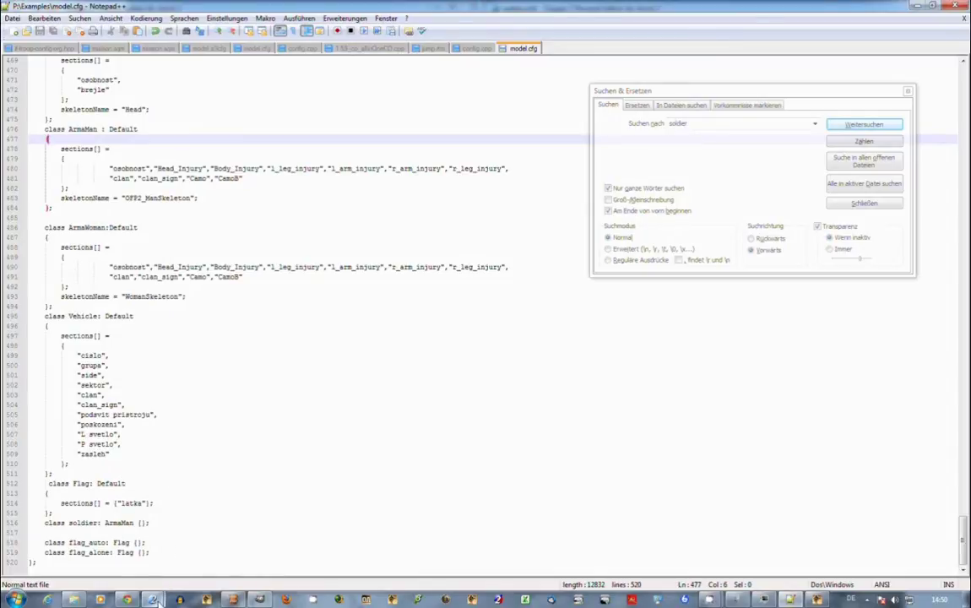
Step: Bring back both Oxygen 2 windows and start choosing a different RTM preview animation for the Buldozer viewer
mouse_move(153, 600)
left_click(90, 537)
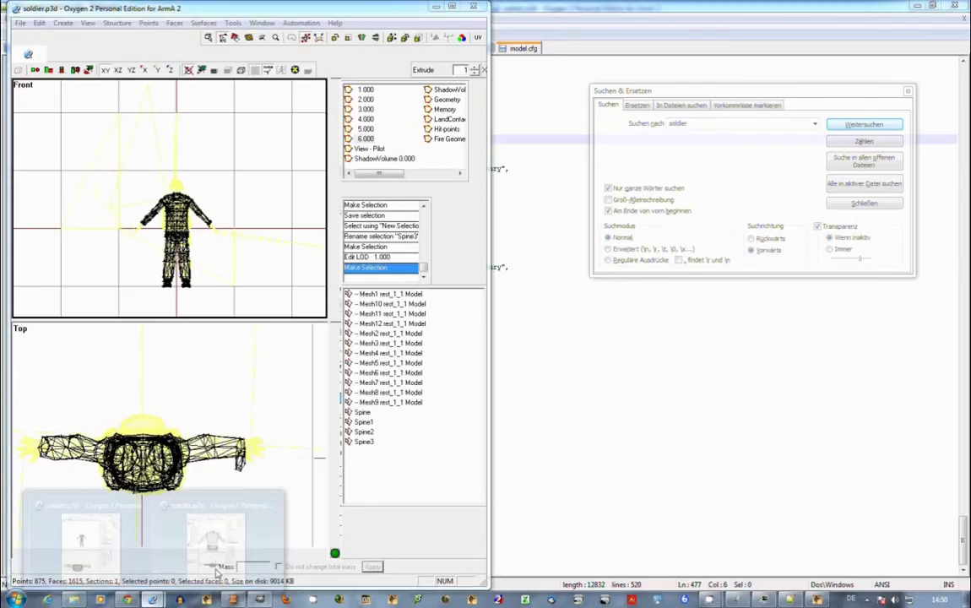
left_click(216, 537)
scroll(173, 124, "up", 3)
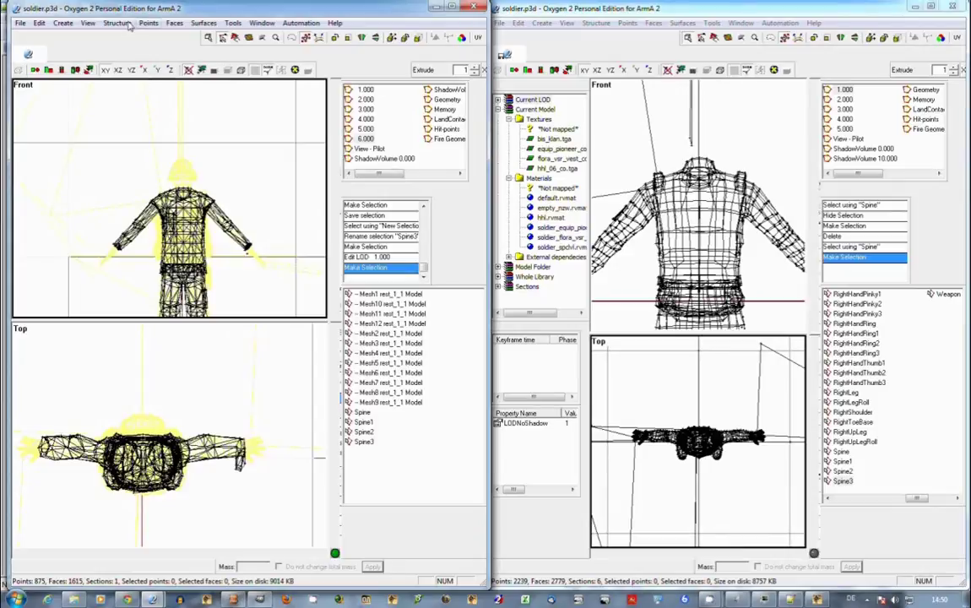
left_click(91, 23)
mouse_move(110, 36)
mouse_move(249, 36)
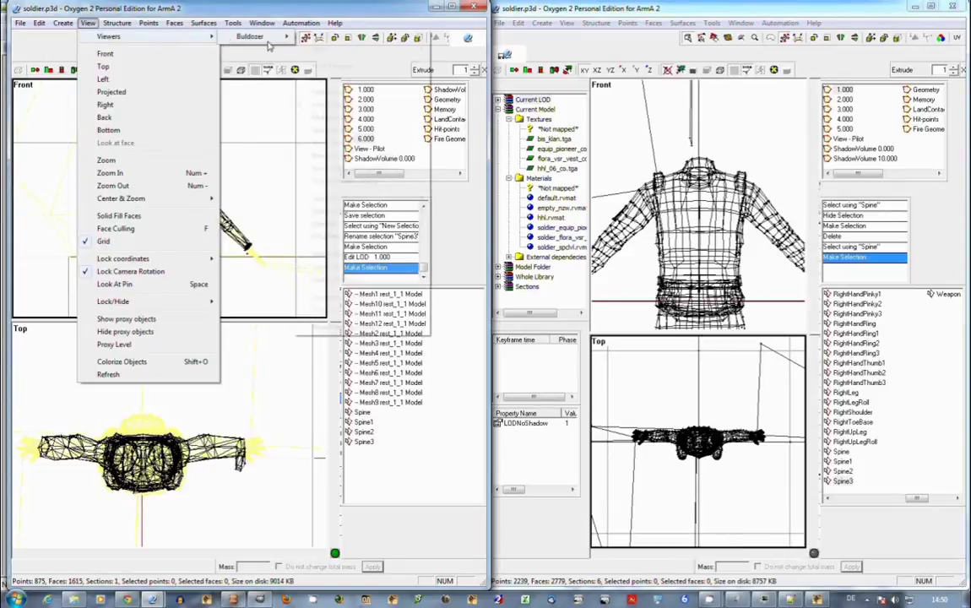
mouse_move(414, 237)
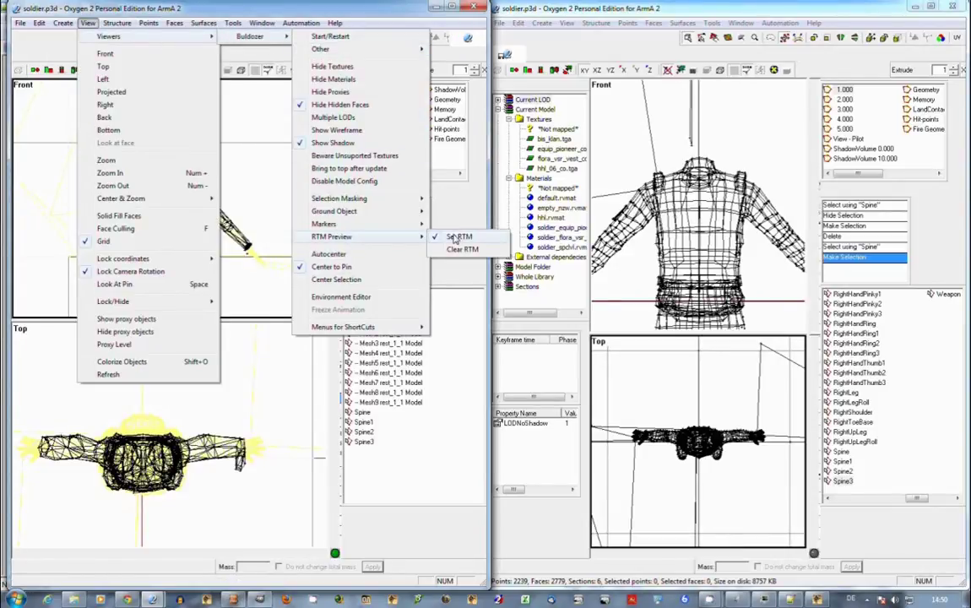
left_click(494, 237)
left_click(501, 239)
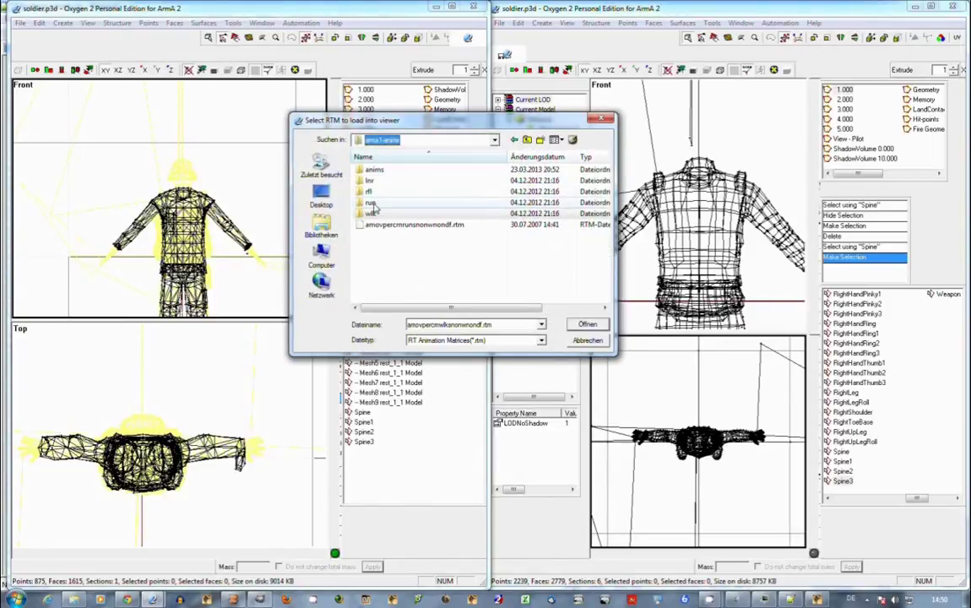
Step: Load the running animation amovpercmrunsraswrfldf.rtm from run\ras\rfl as the viewer's RTM preview
double_click(370, 204)
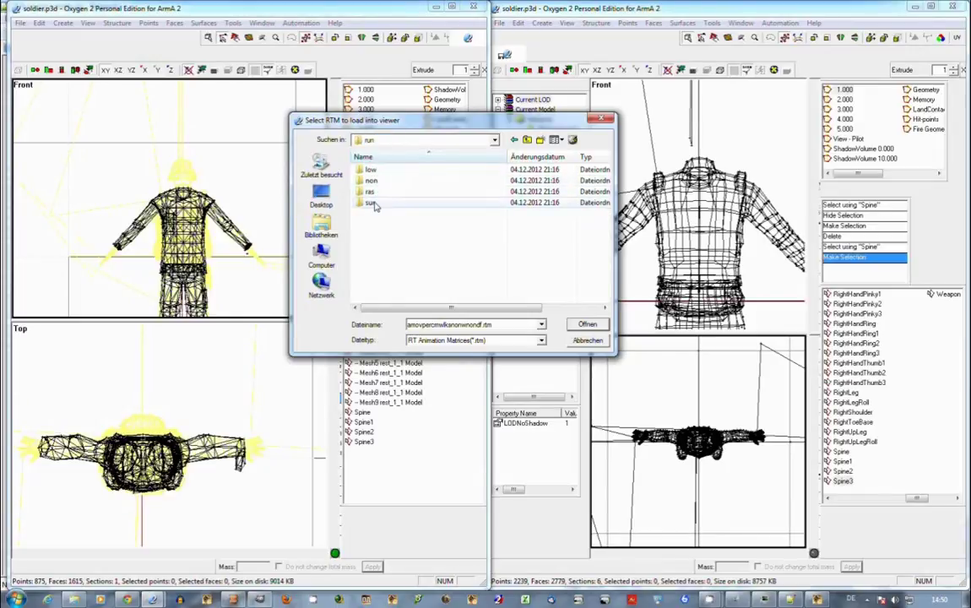
double_click(374, 195)
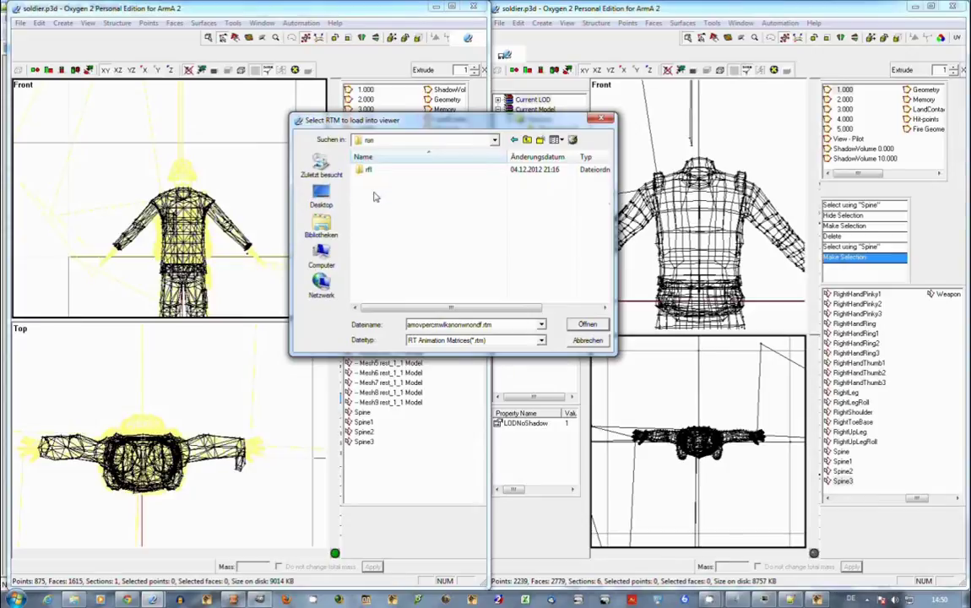
double_click(372, 171)
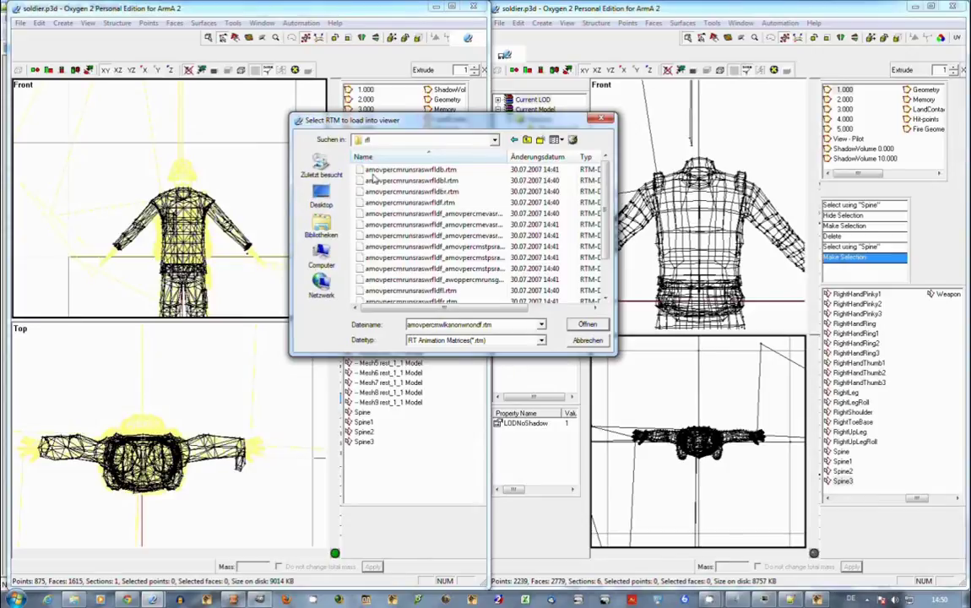
double_click(417, 205)
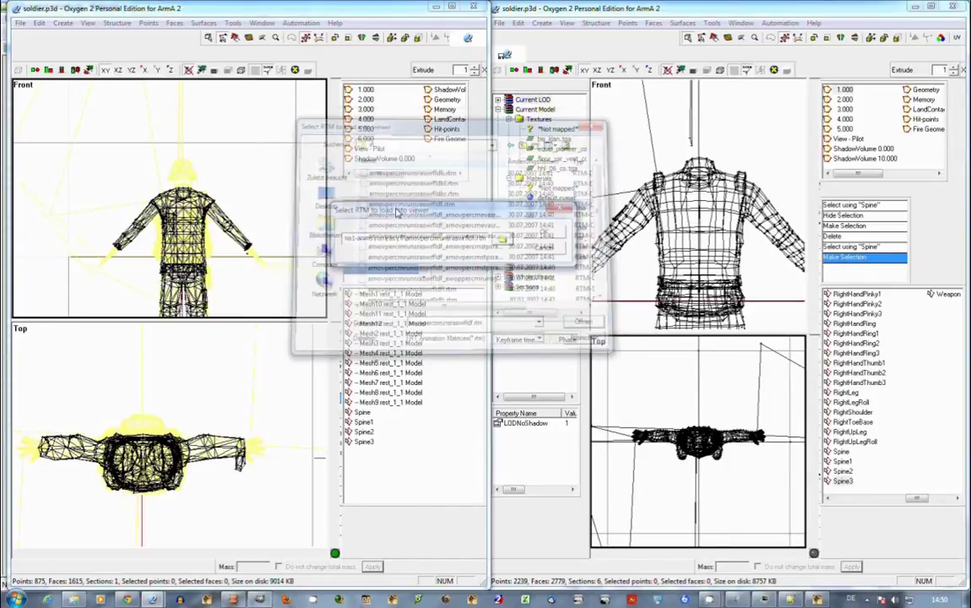
key("Return")
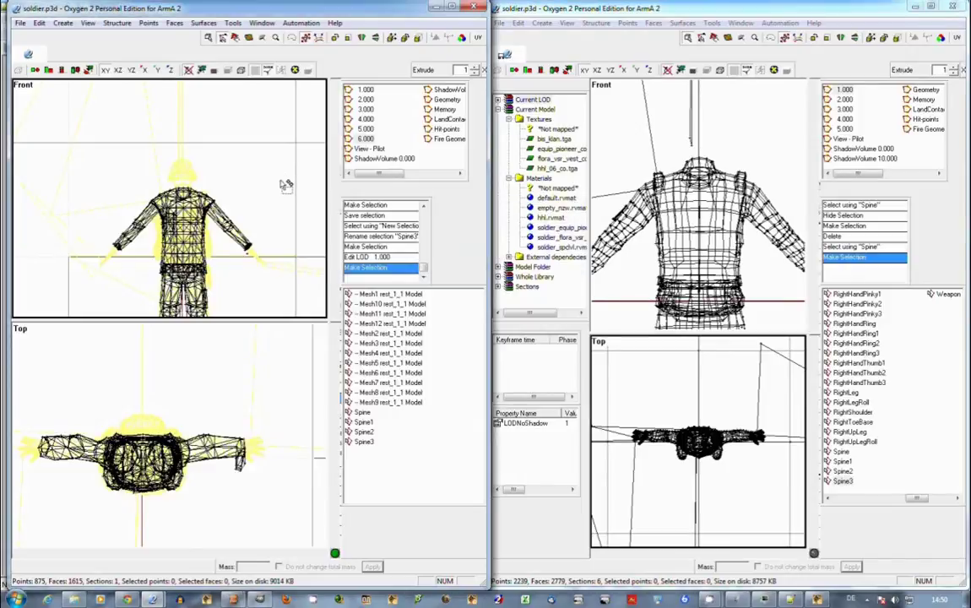
Step: Switch to the Buldozer viewer and examine how the jacket's torso, shoulders and arms deform from several sides
left_click(818, 600)
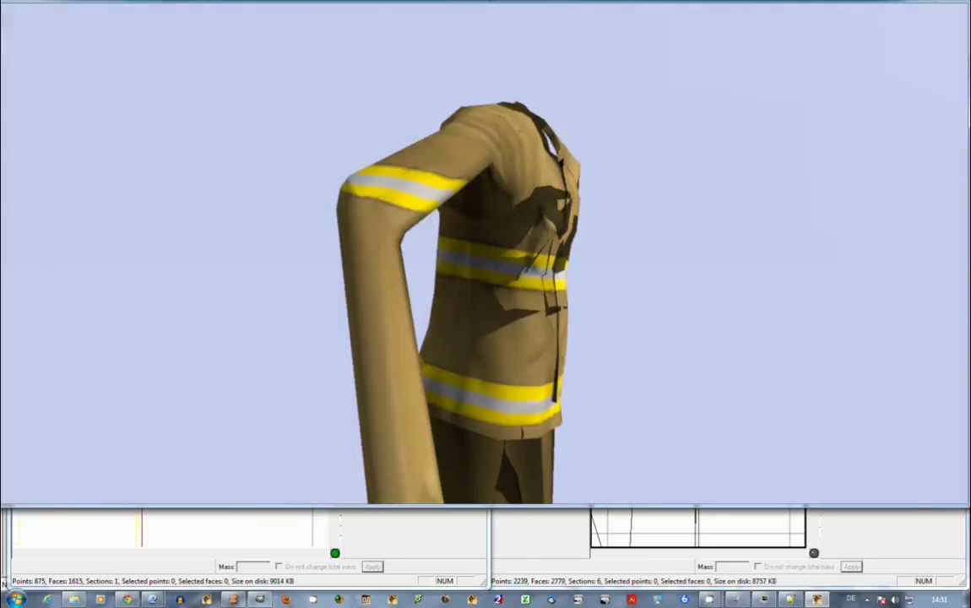
scroll(486, 253, "up", 5)
scroll(486, 253, "down", 5)
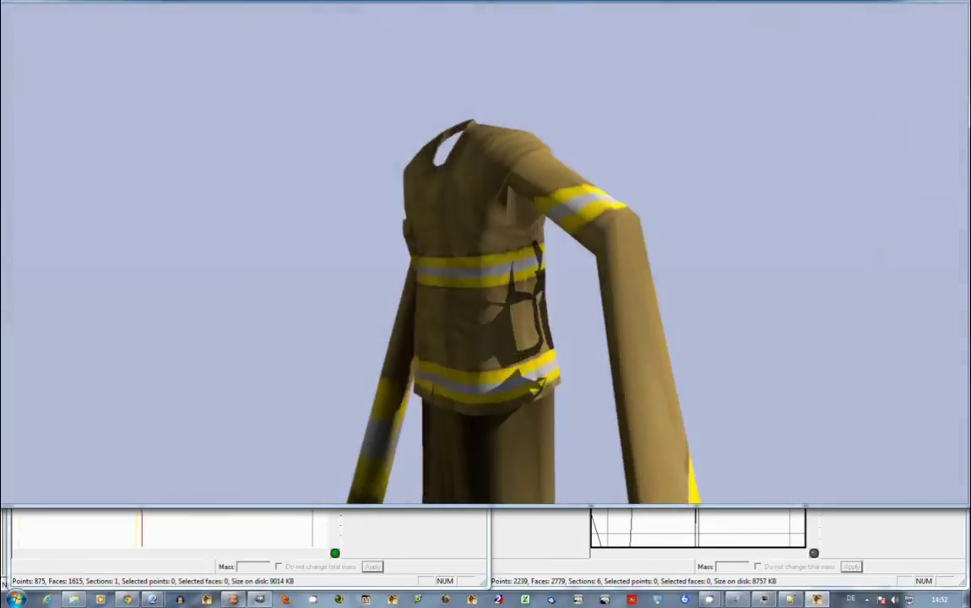
scroll(485, 253, "up", 3)
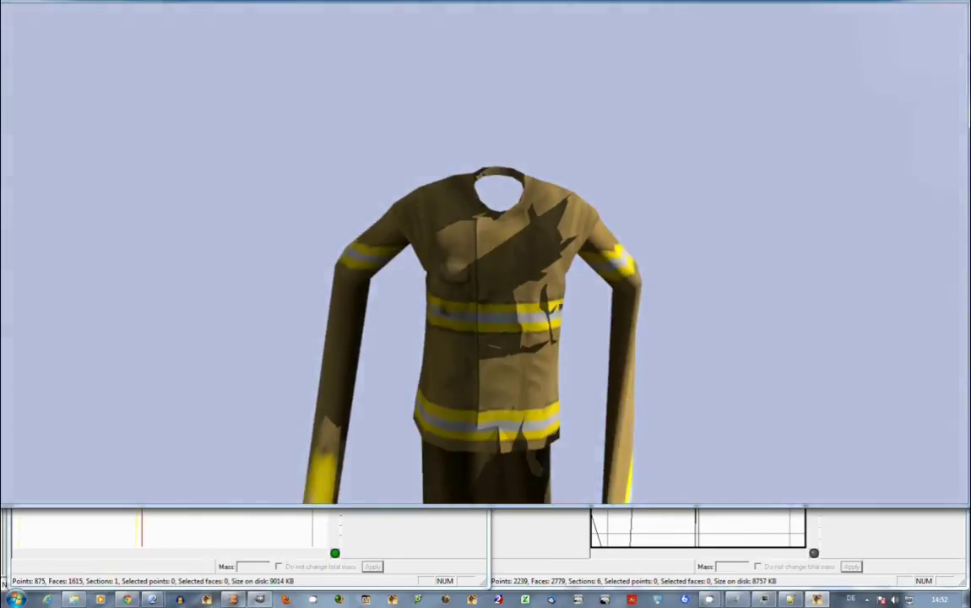